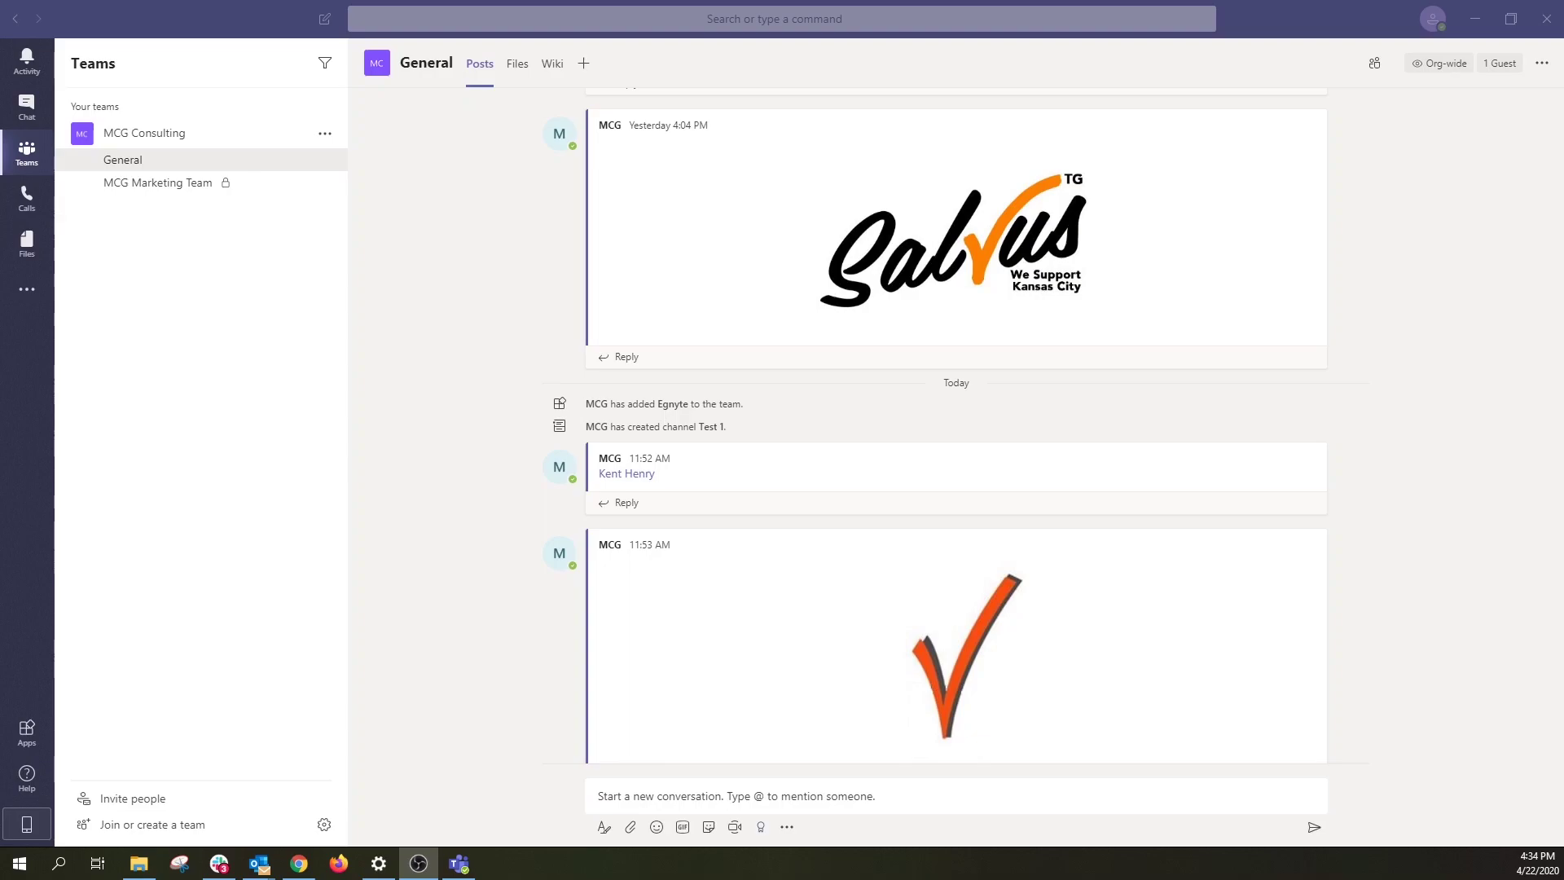
Step: Create a private channel named 'Test Team 1' in MCG Consulting without adding members
mouse_move(916, 450)
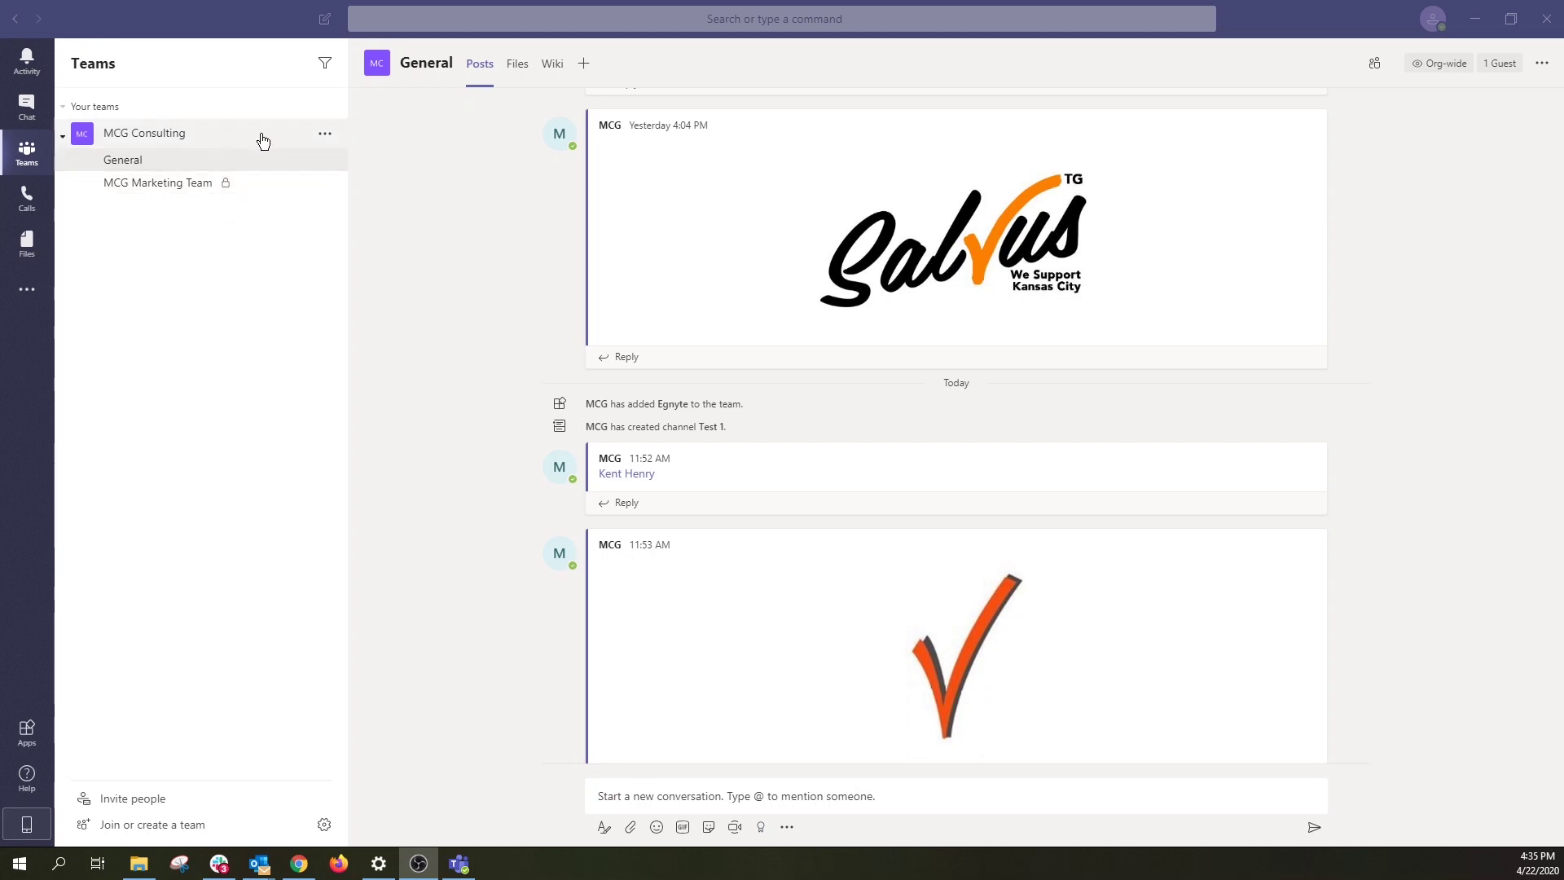
click(323, 135)
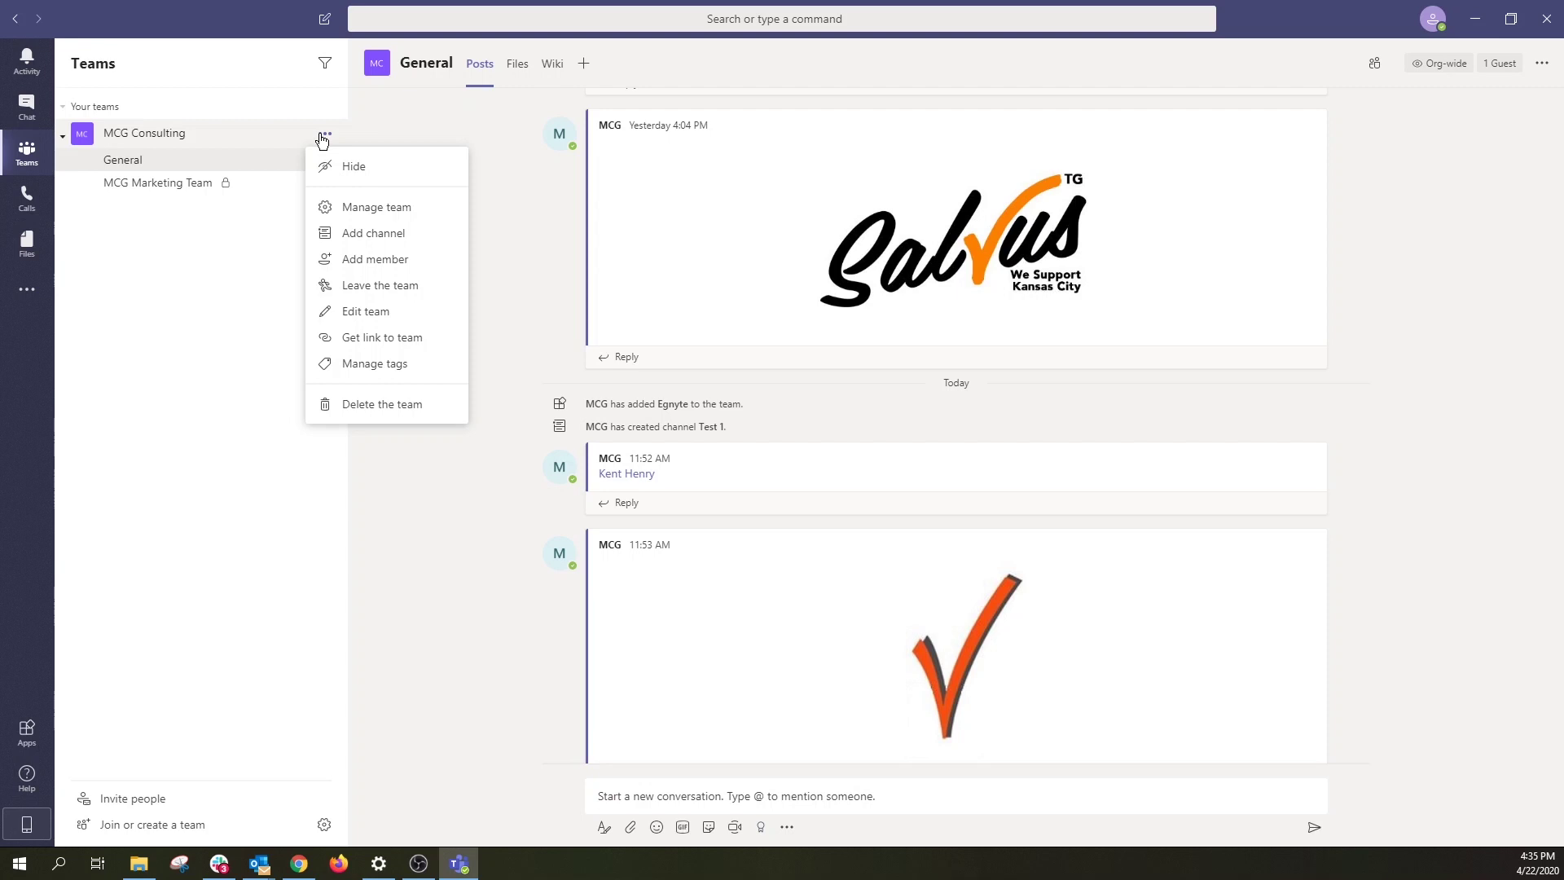
click(418, 233)
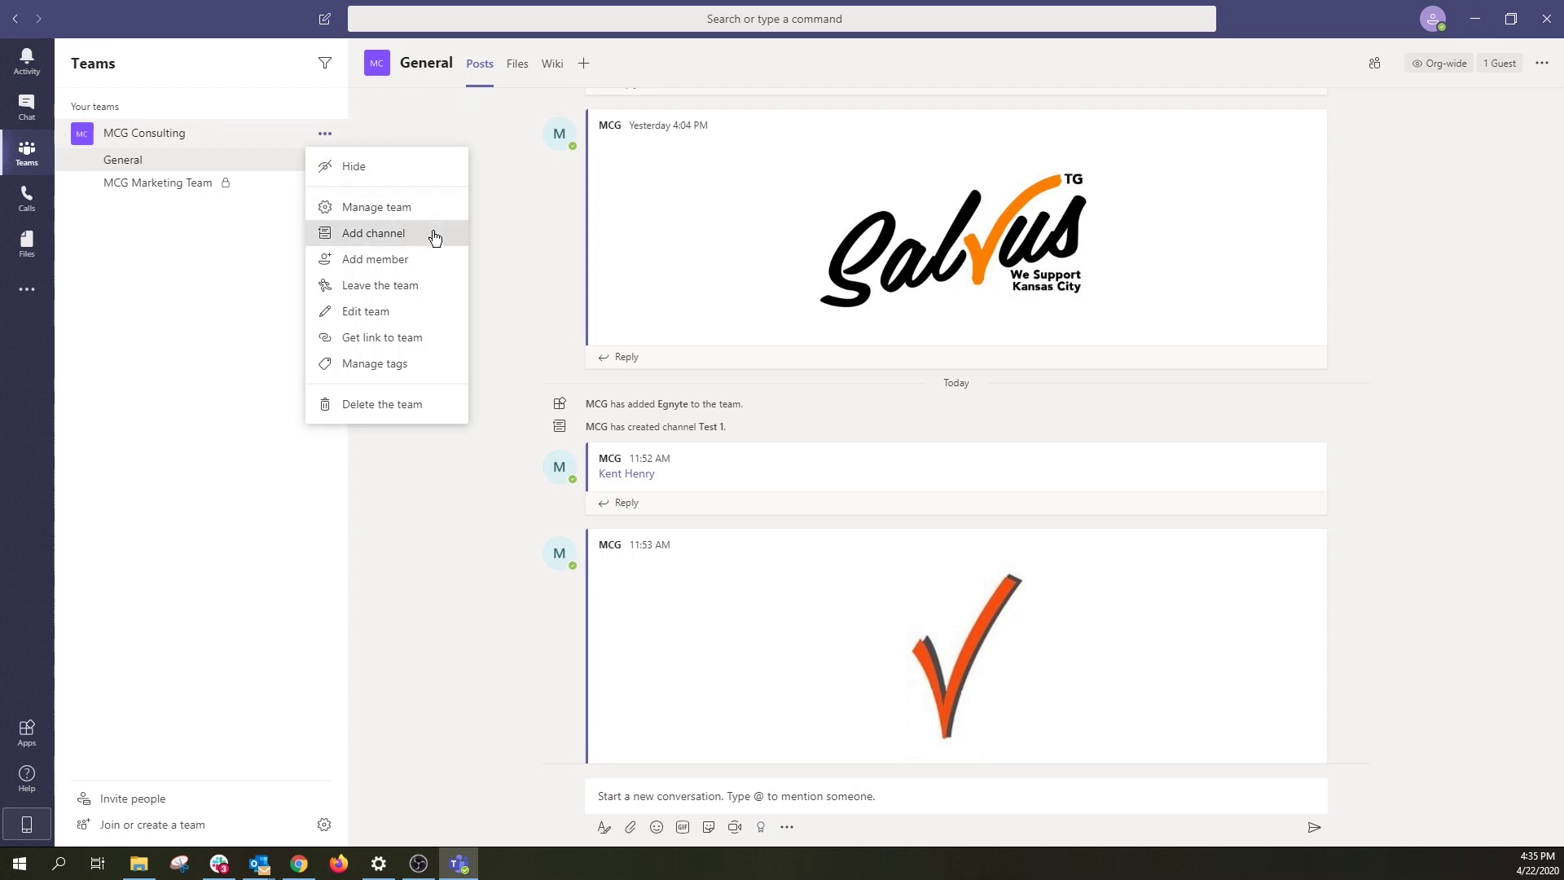
text(Test Tea=)
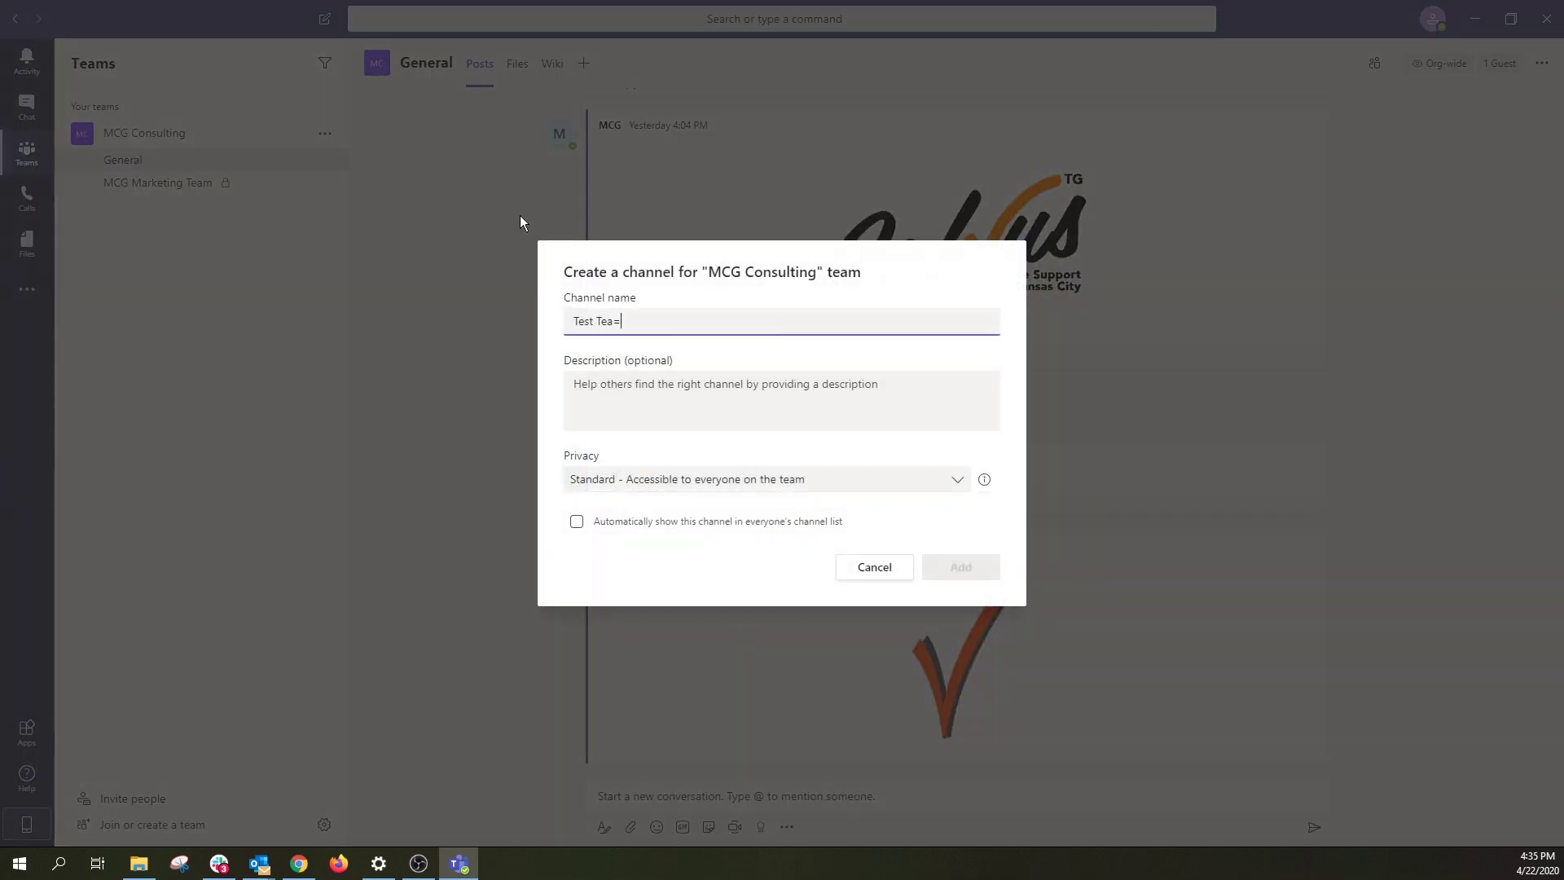
key(BackSpace)
text(m 1)
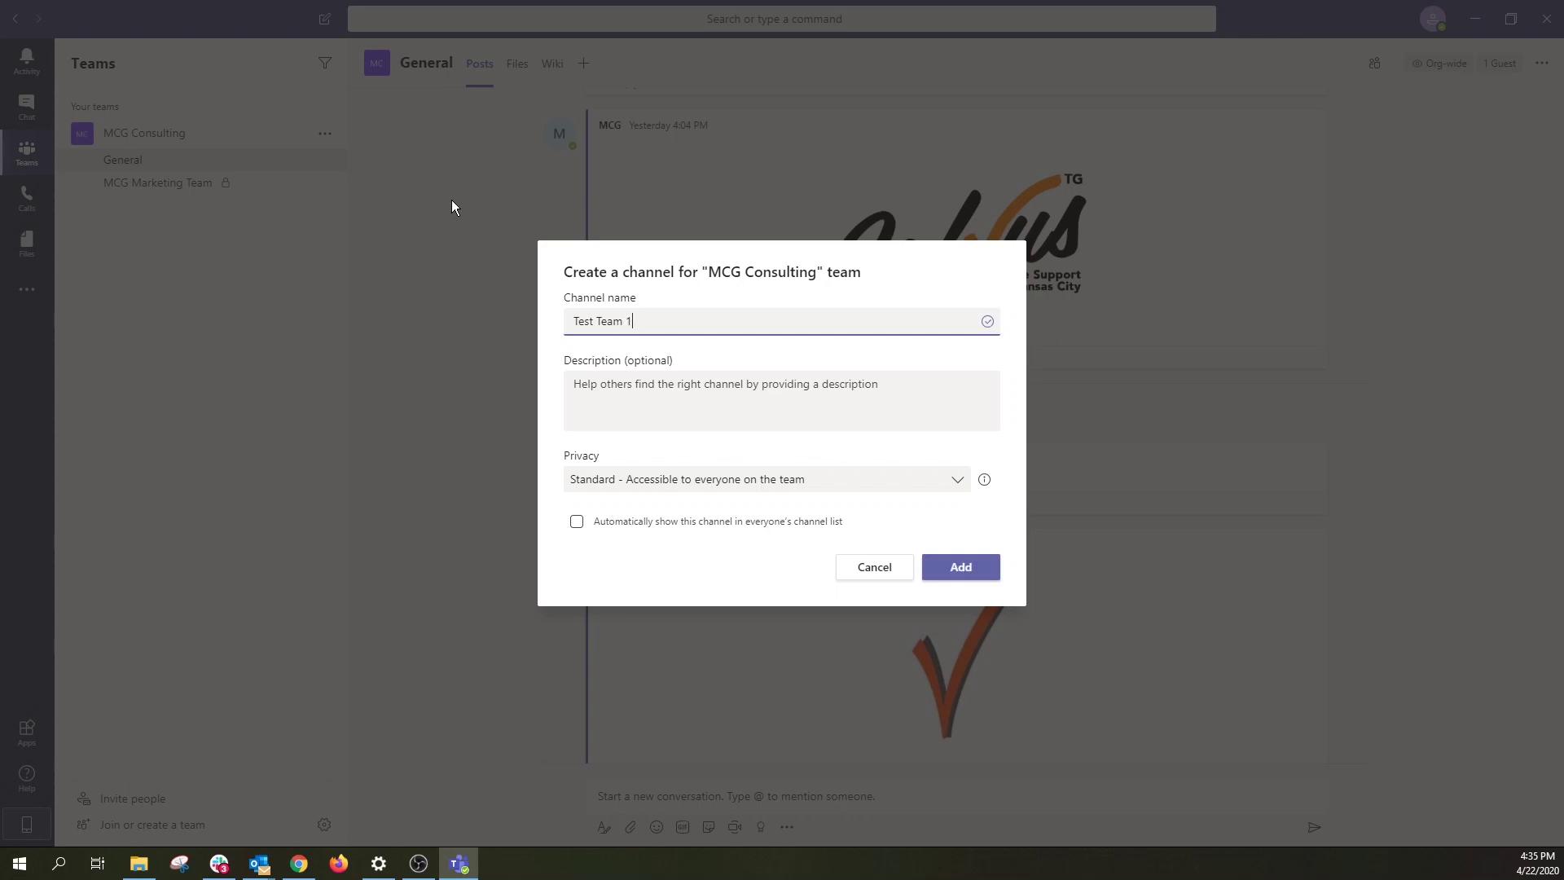
click(877, 481)
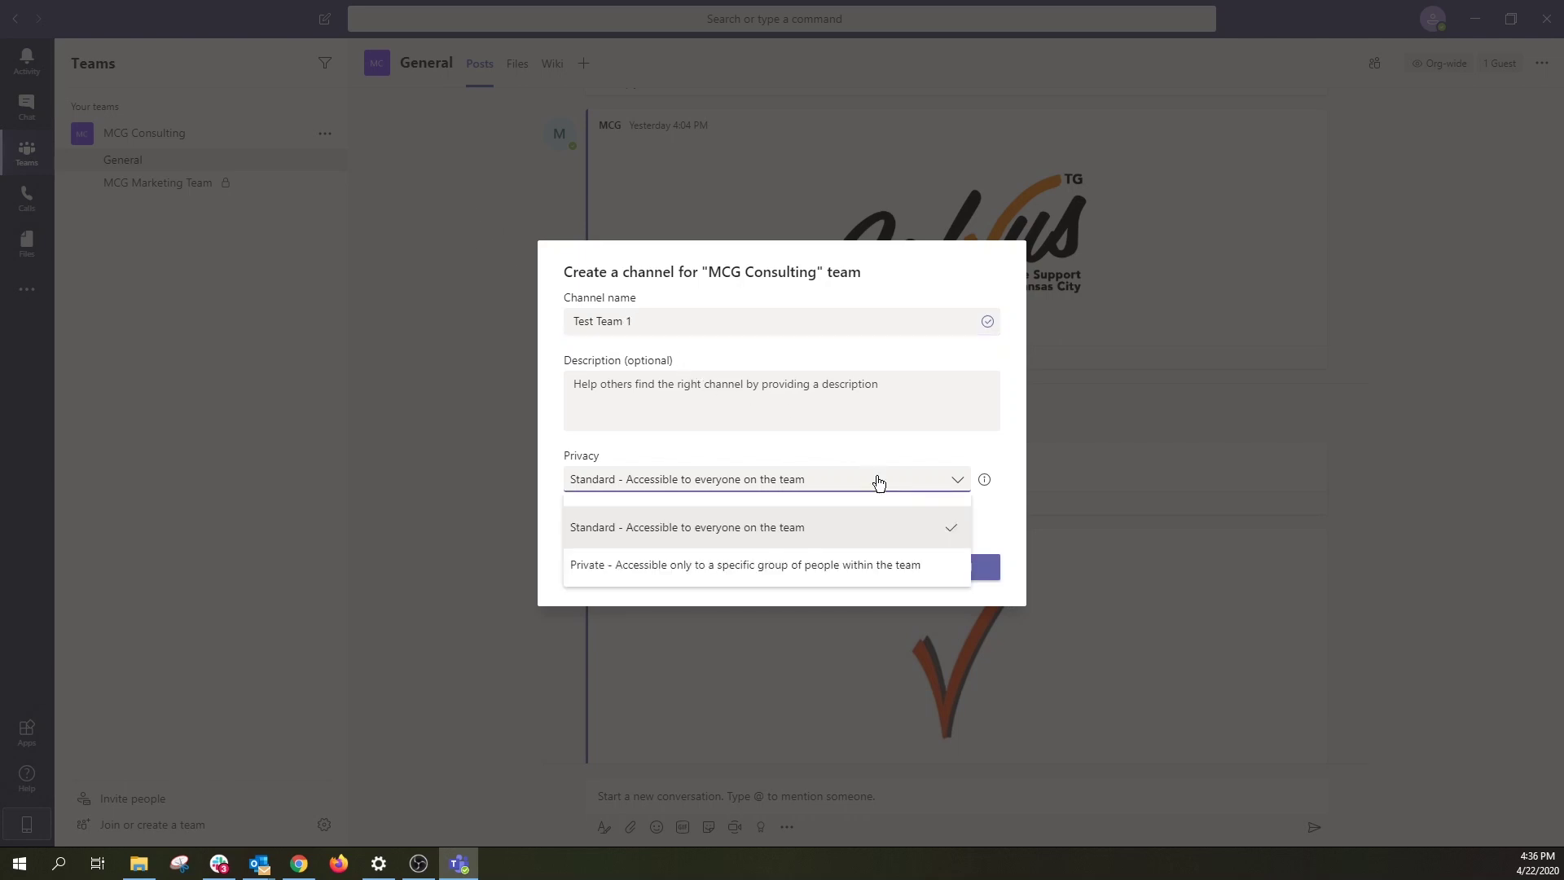
click(870, 566)
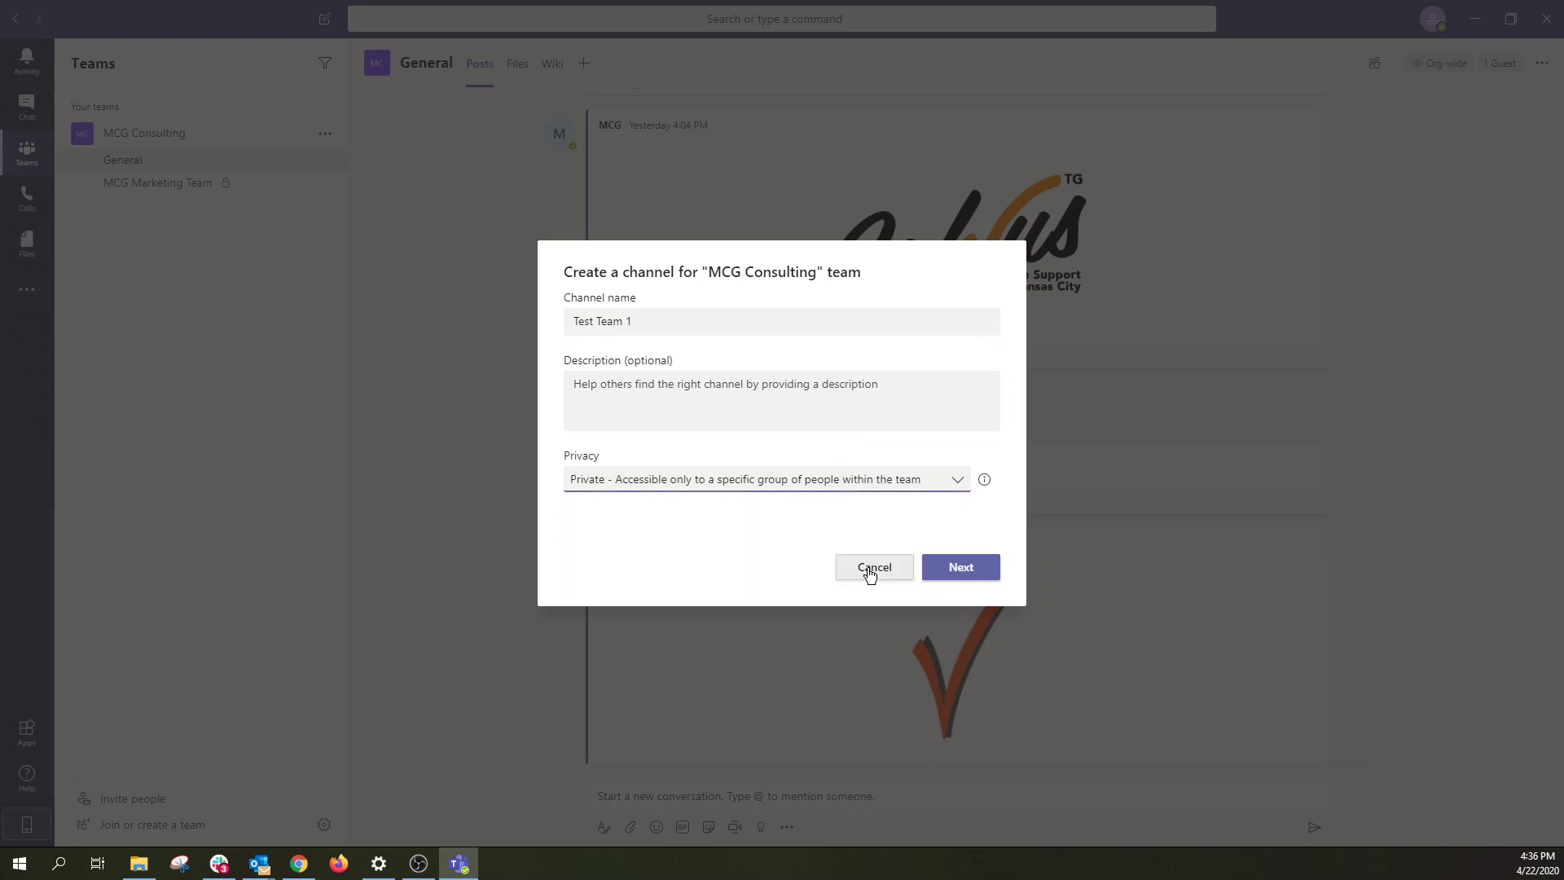
click(968, 575)
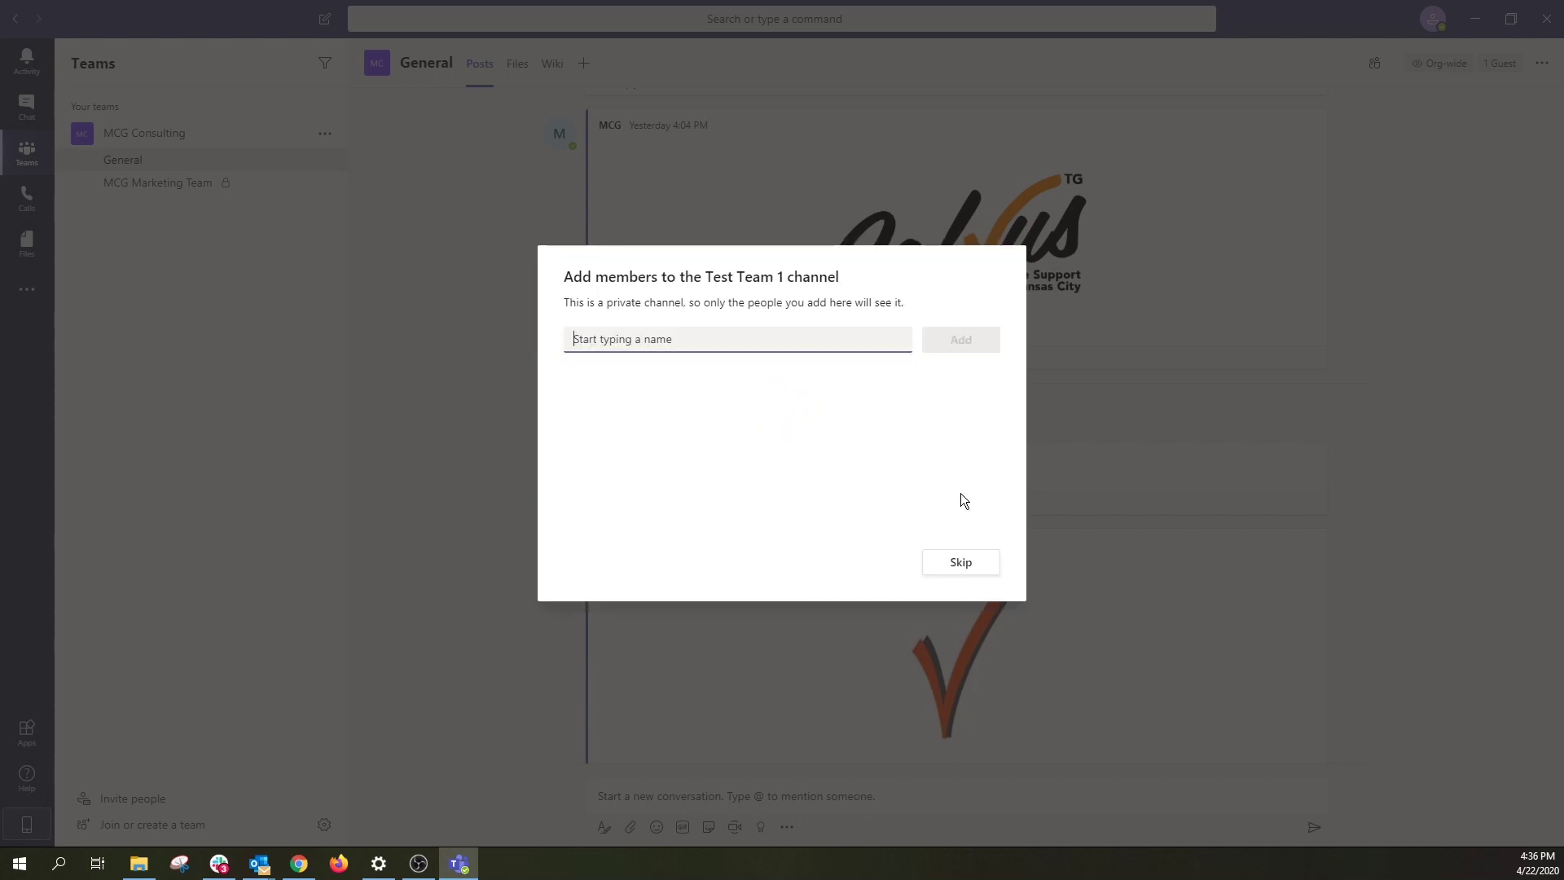
click(959, 565)
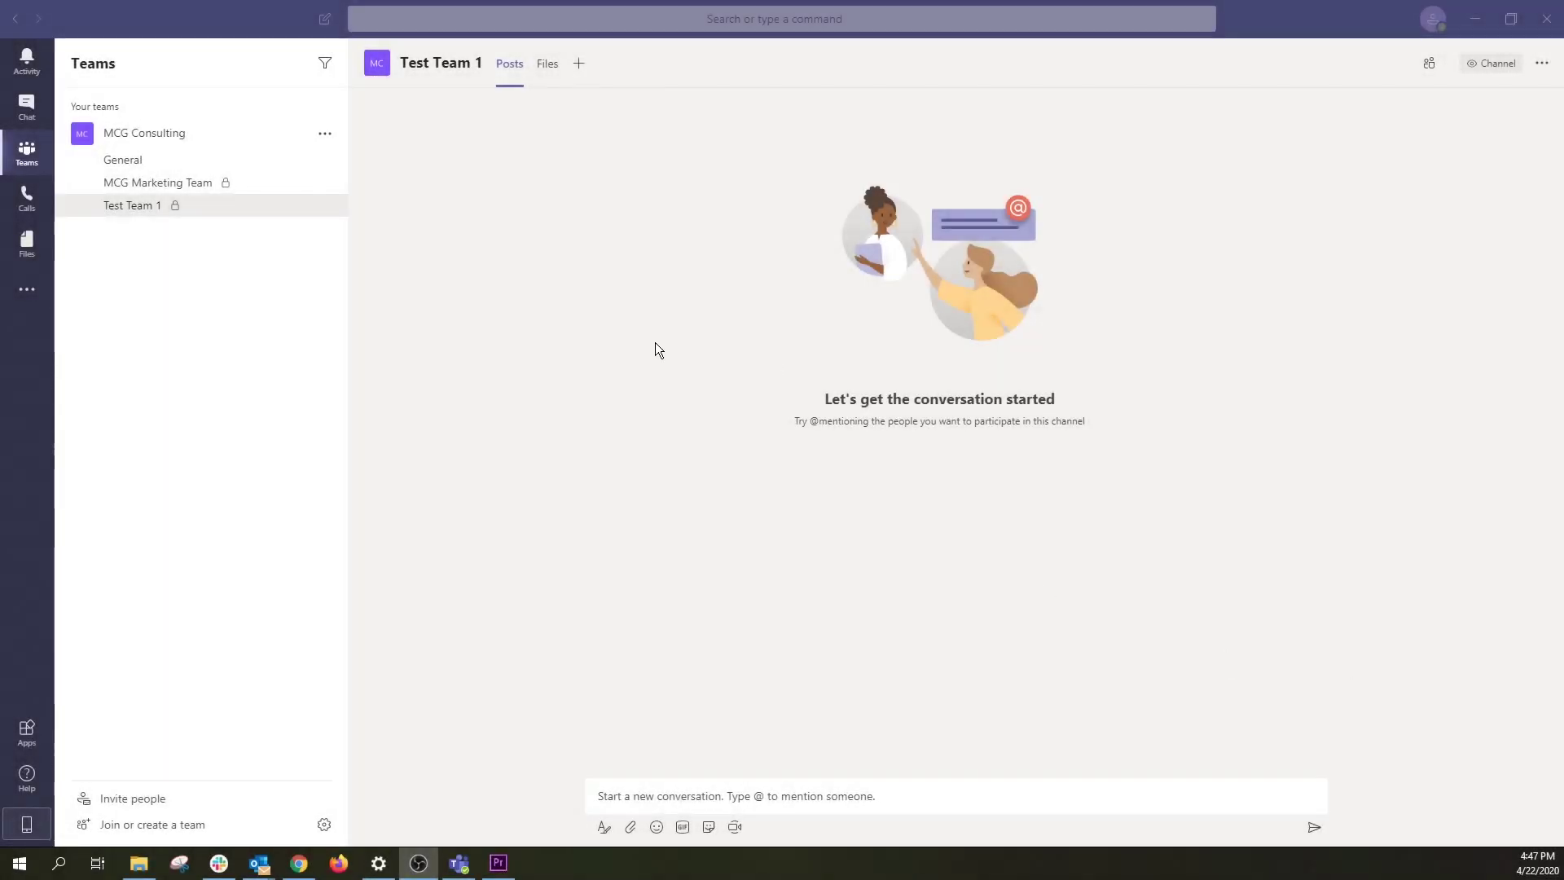
Step: Open the existing one-on-one chat with a colleague from the recent Chat list
click(29, 114)
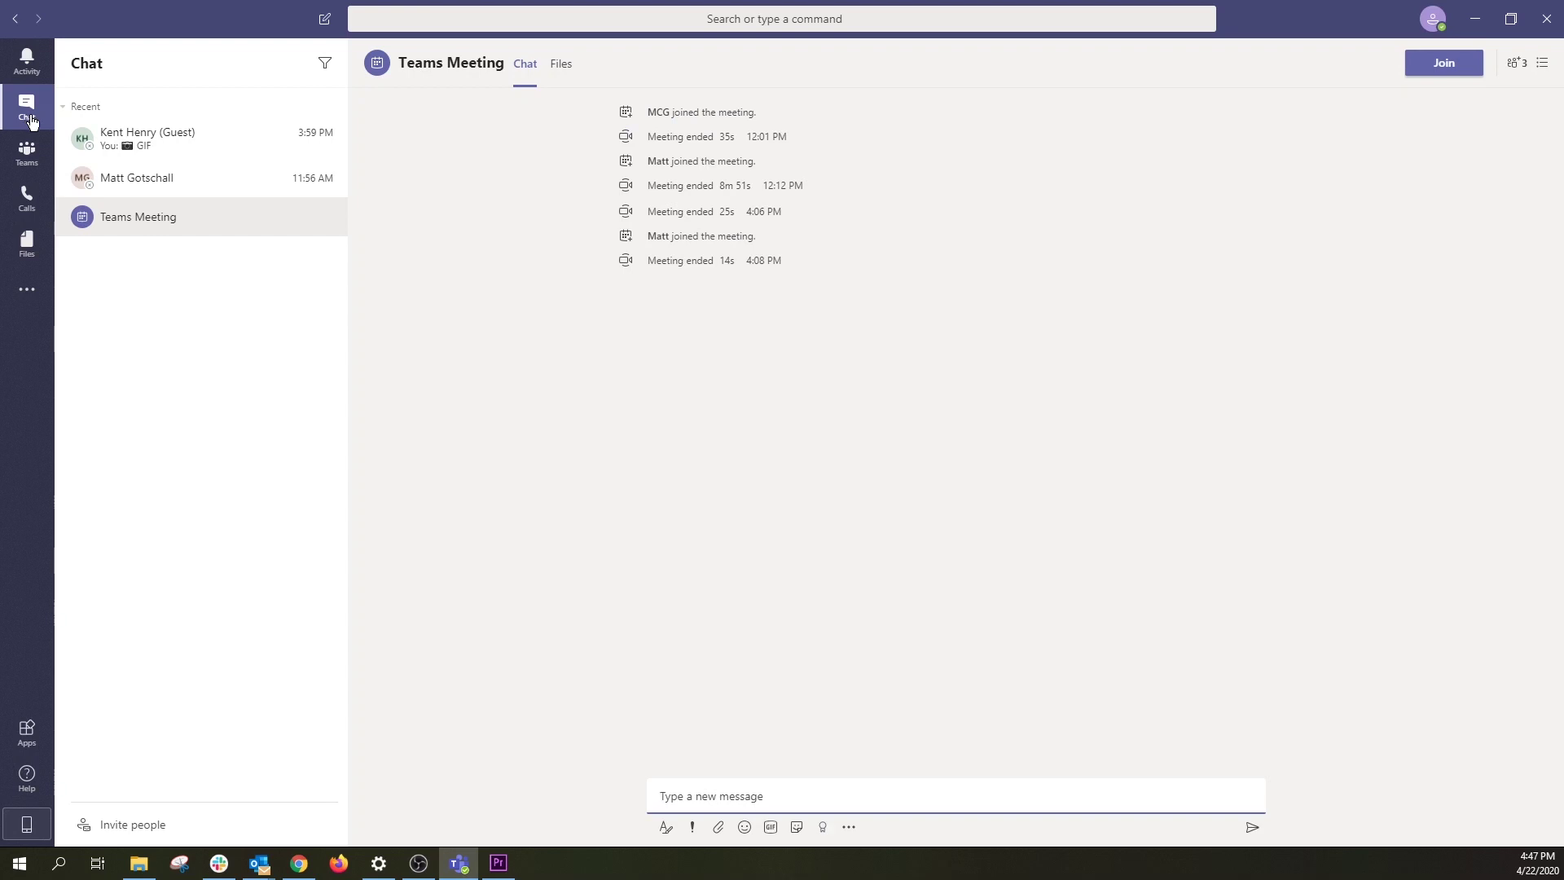
click(173, 187)
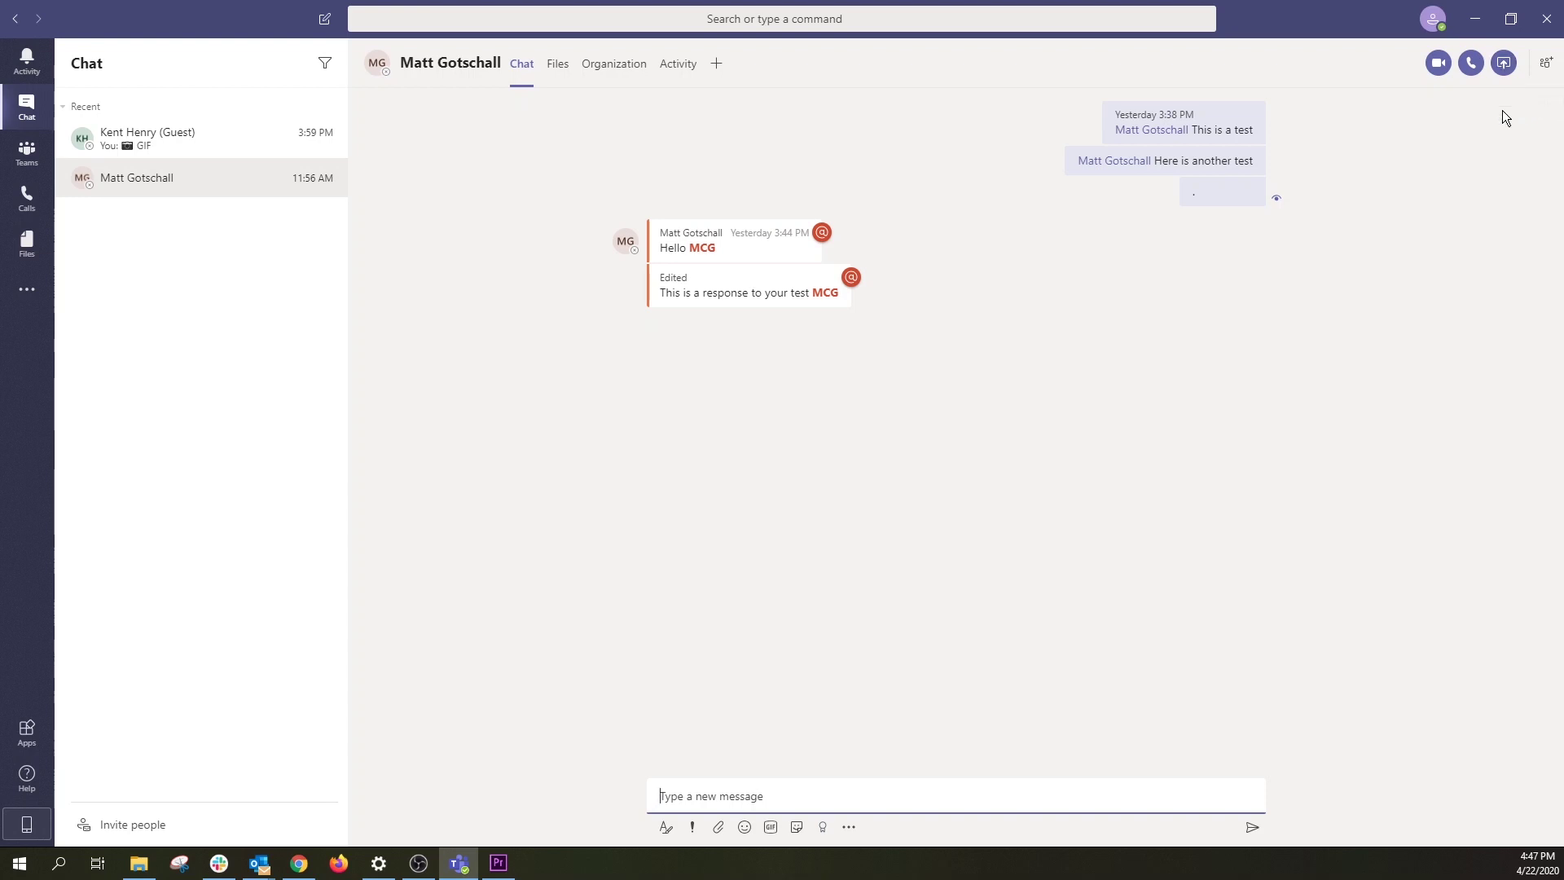
click(333, 26)
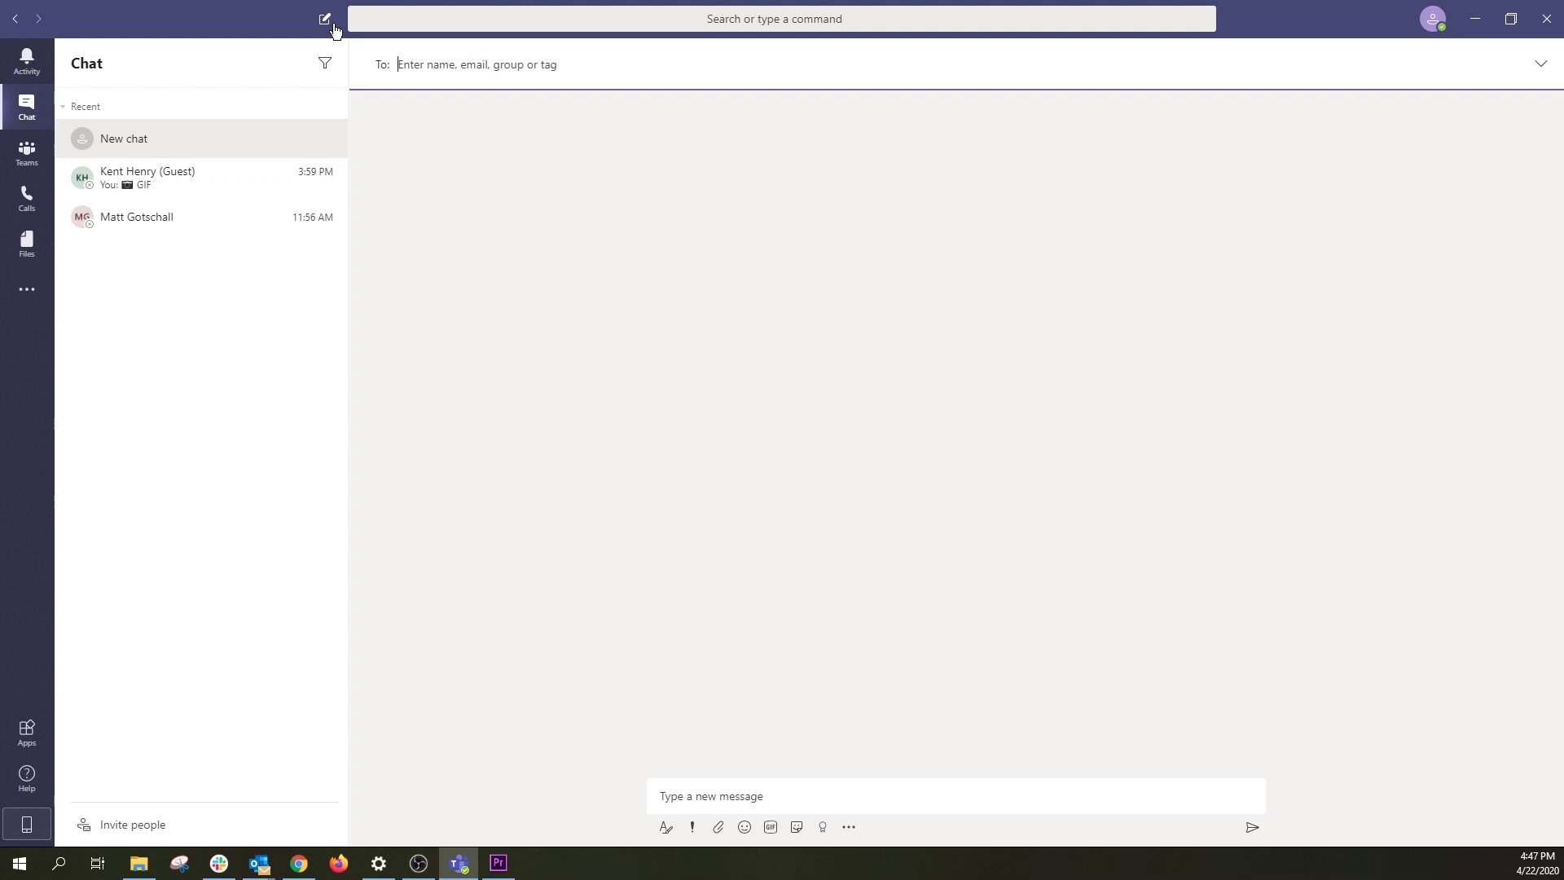
text(kent)
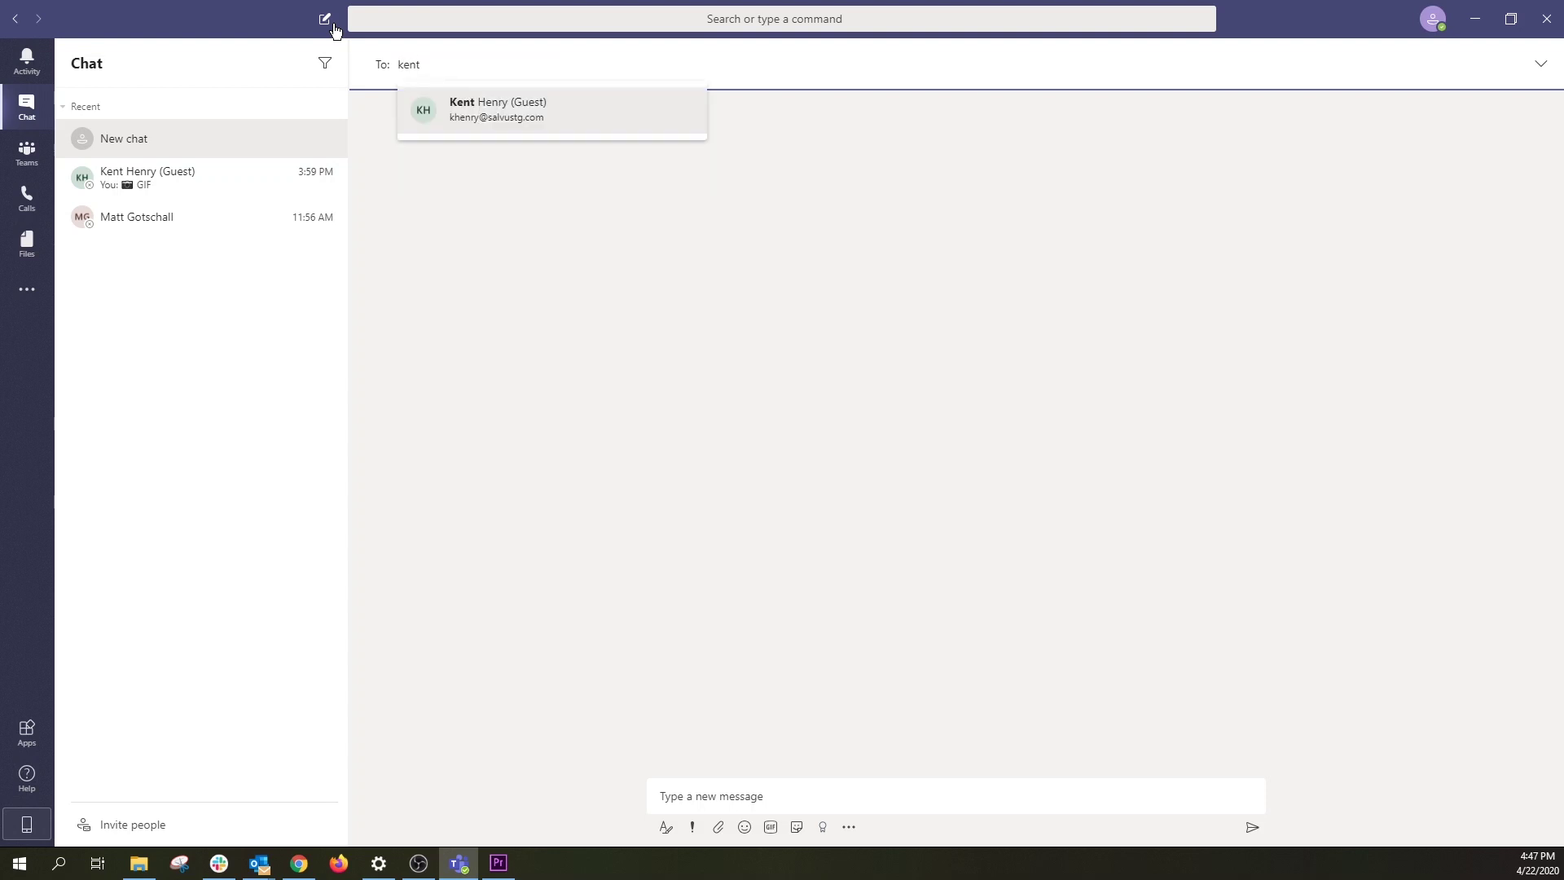
key(BackSpace)
key(BackSpace)
key(BackSpace)
key(BackSpace)
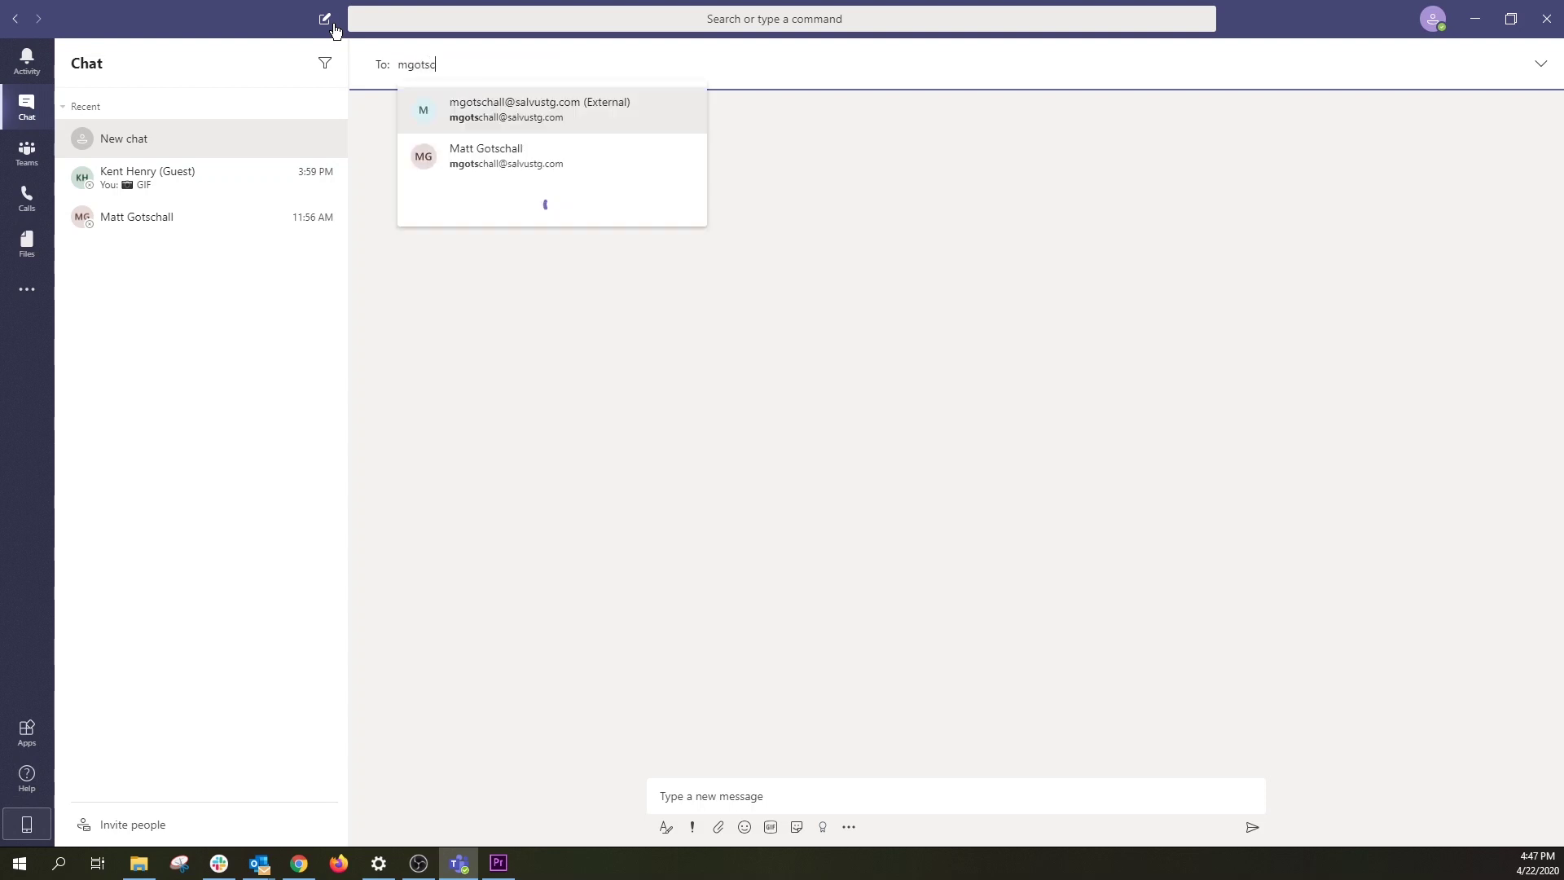
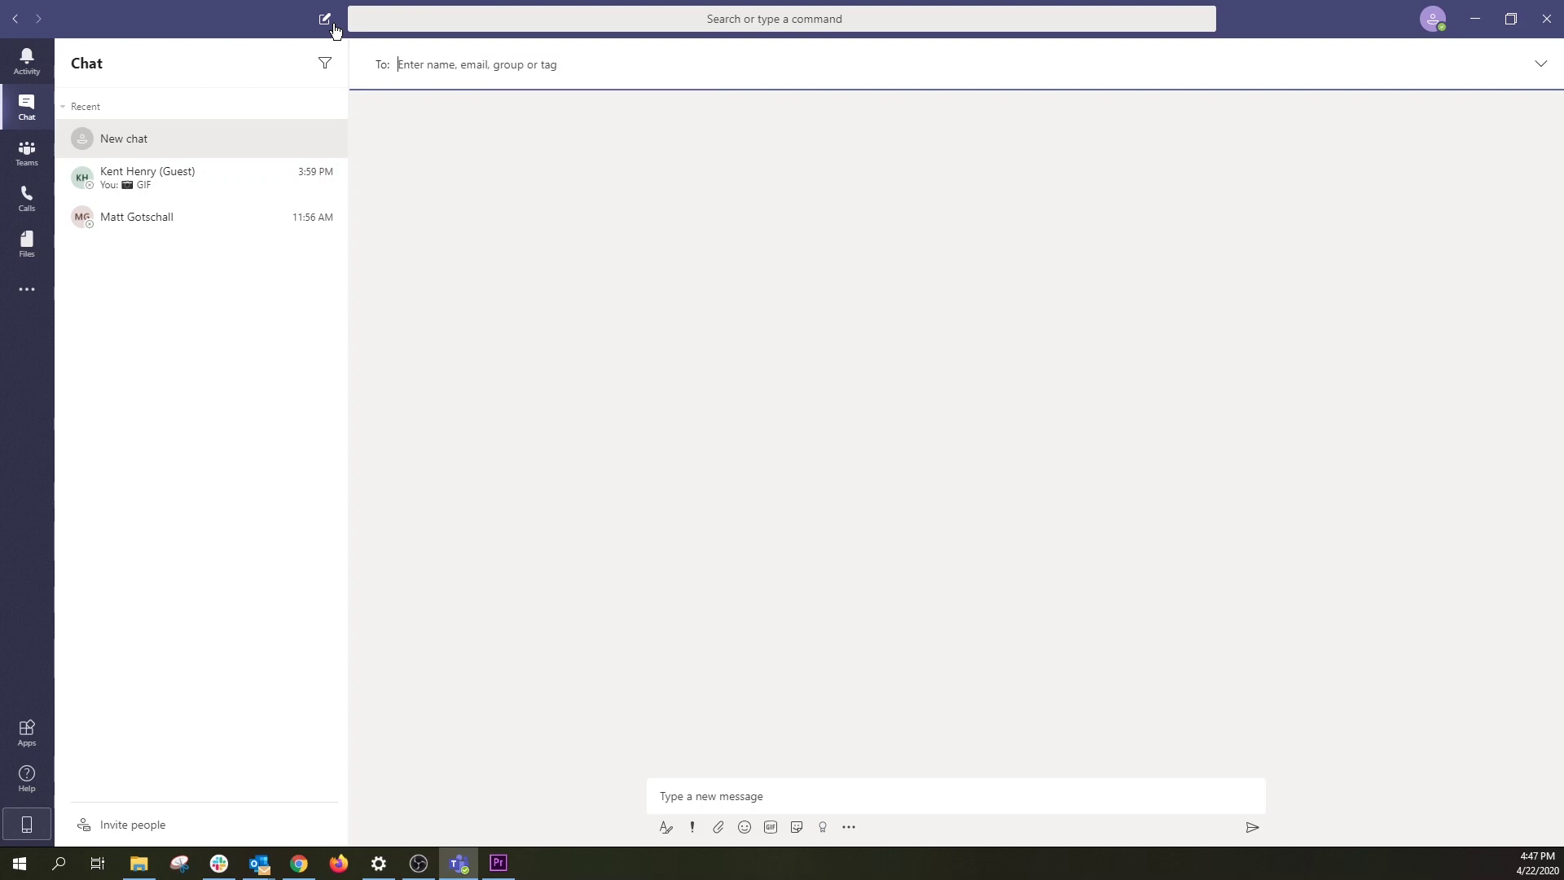
click(213, 218)
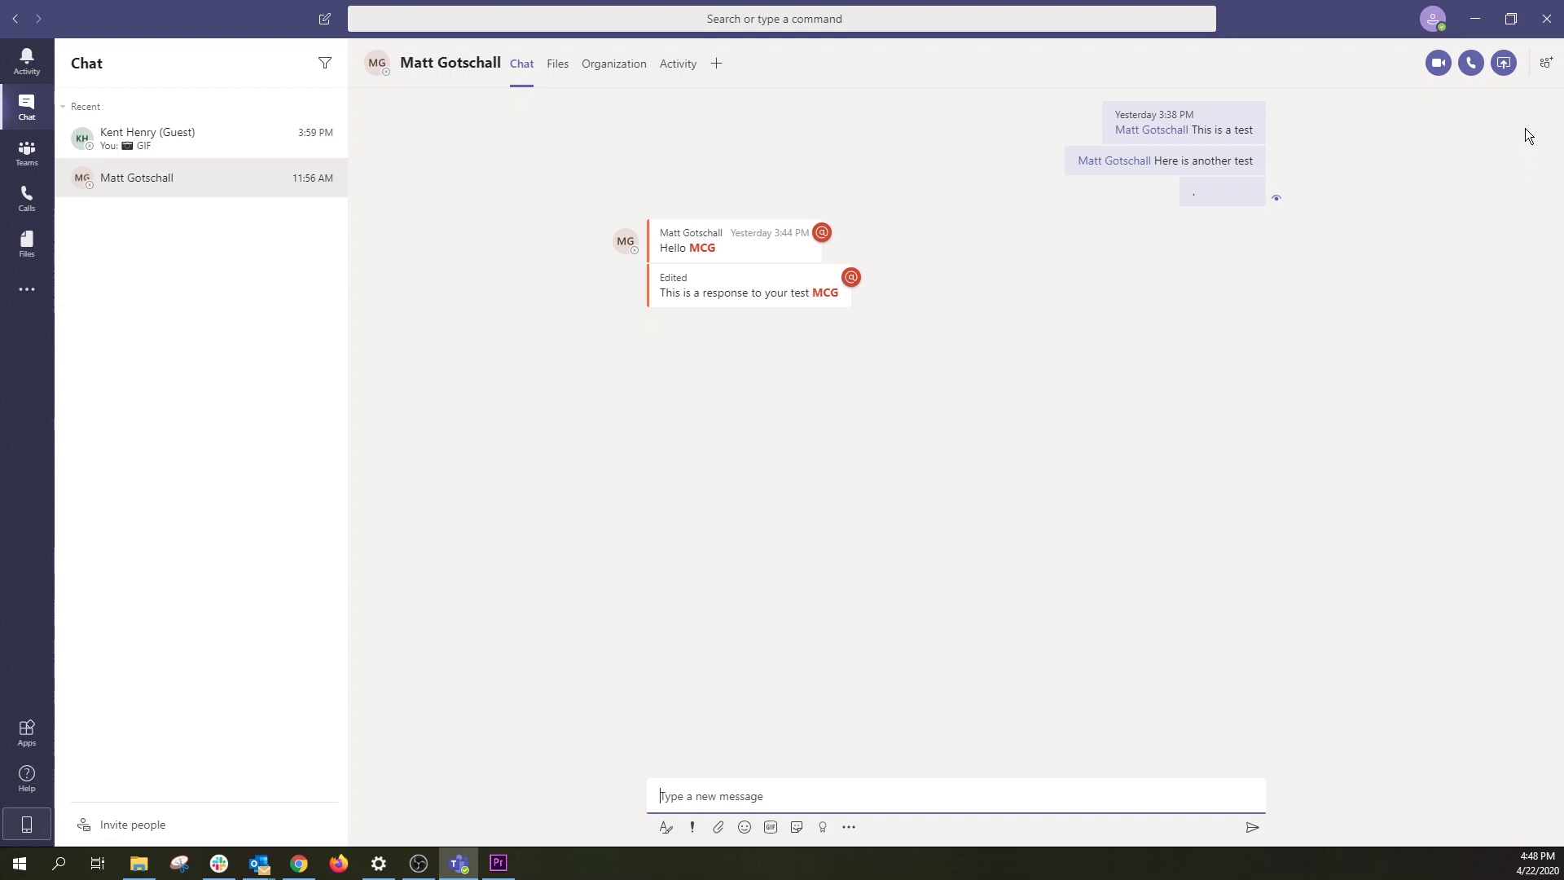
Step: Start adding people to the chat, type two names, then clear them without adding anyone
click(1538, 73)
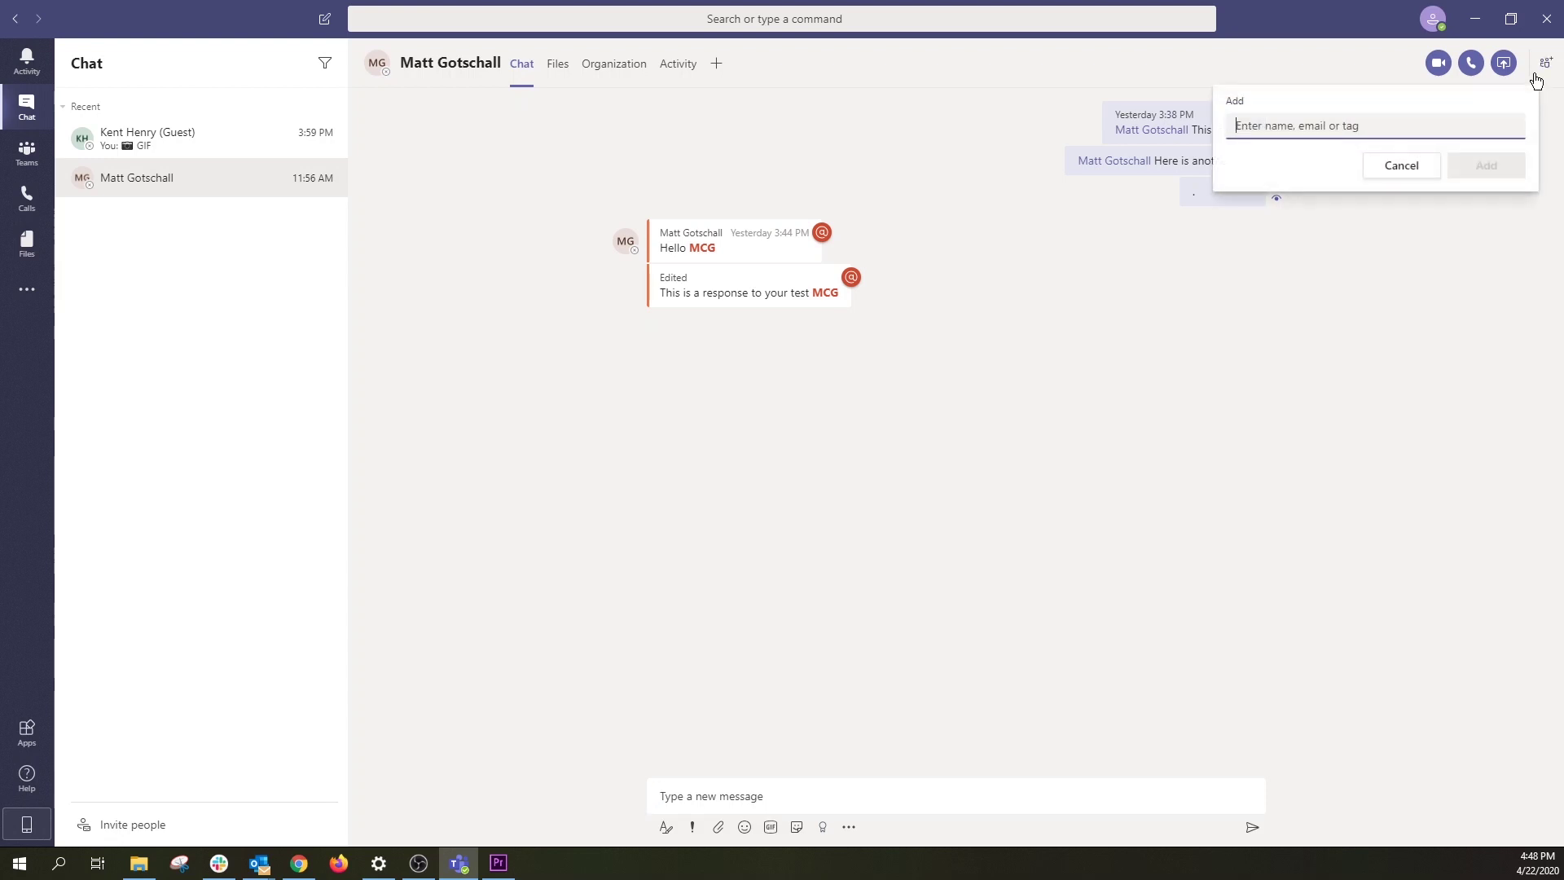
text(kent)
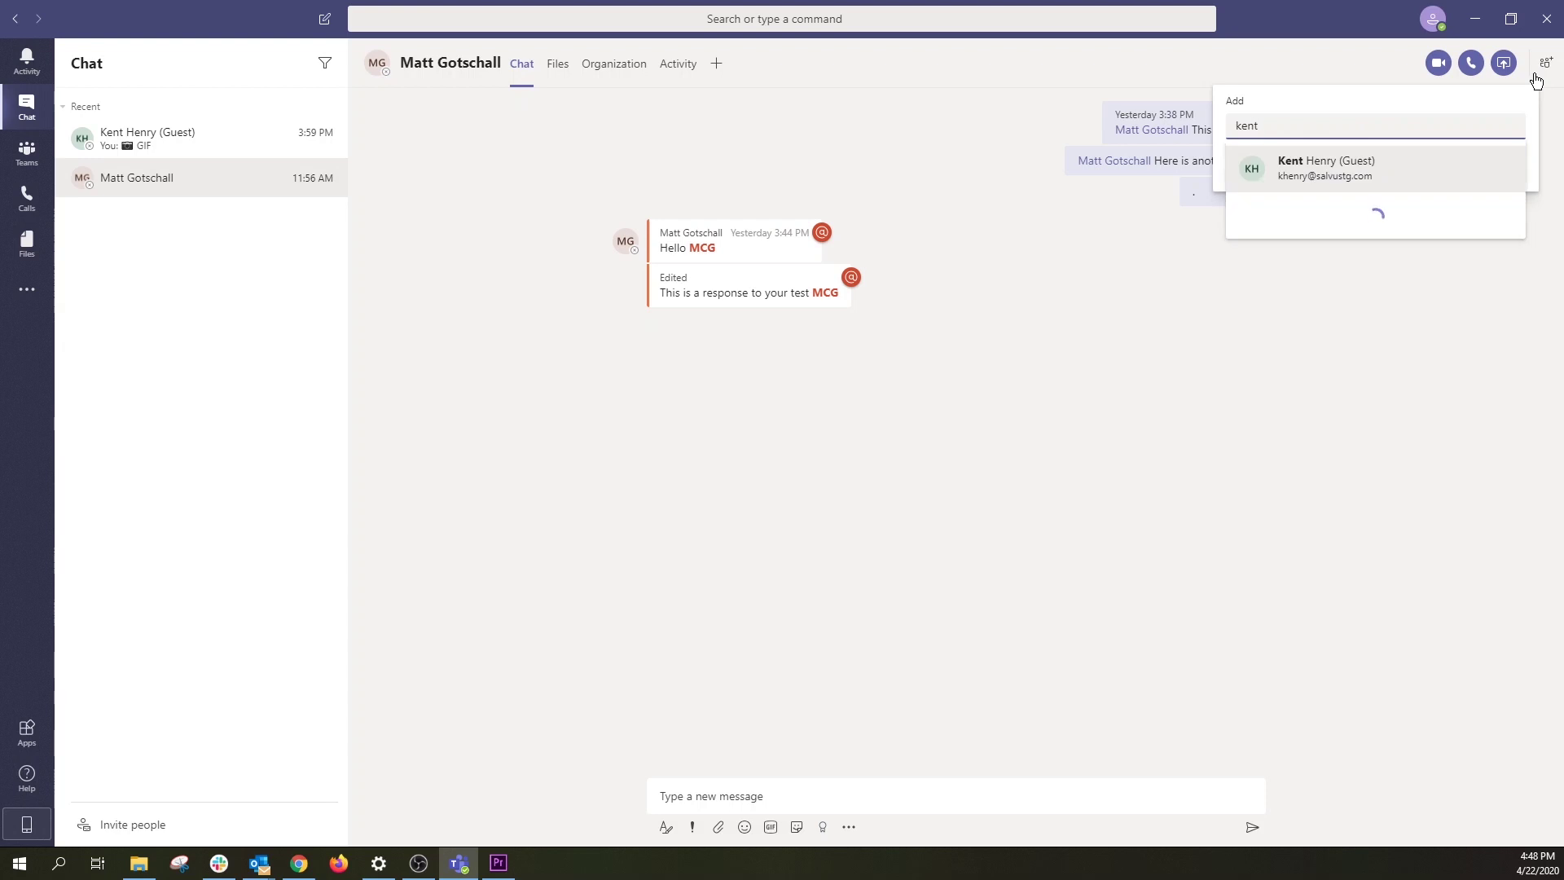
key(BackSpace)
key(BackSpace)
key(BackSpace)
key(BackSpace)
text(matt)
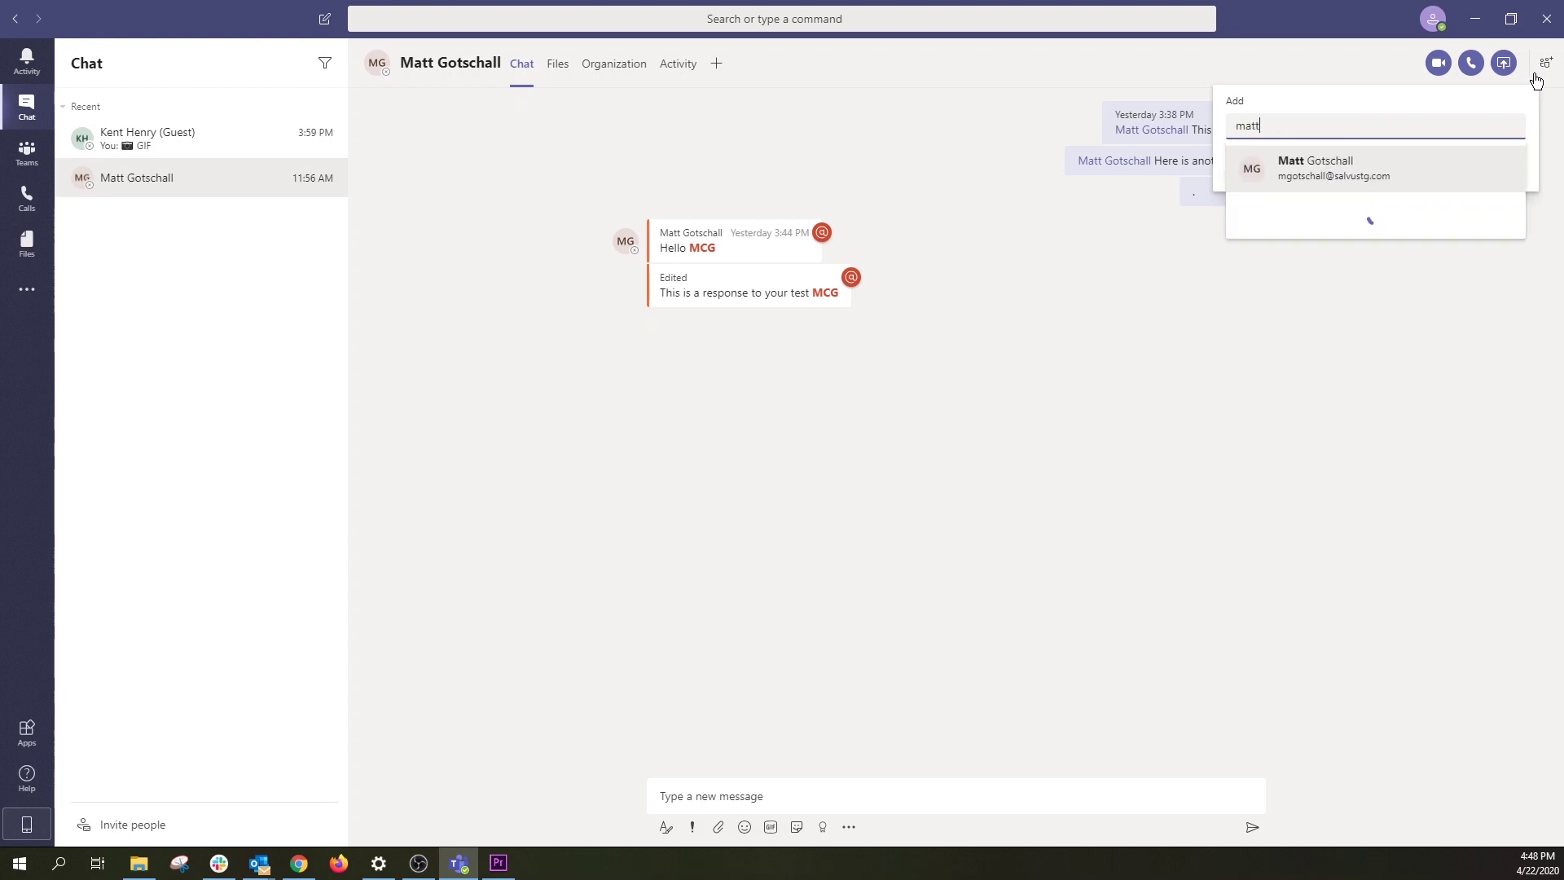
key(BackSpace)
key(BackSpace)
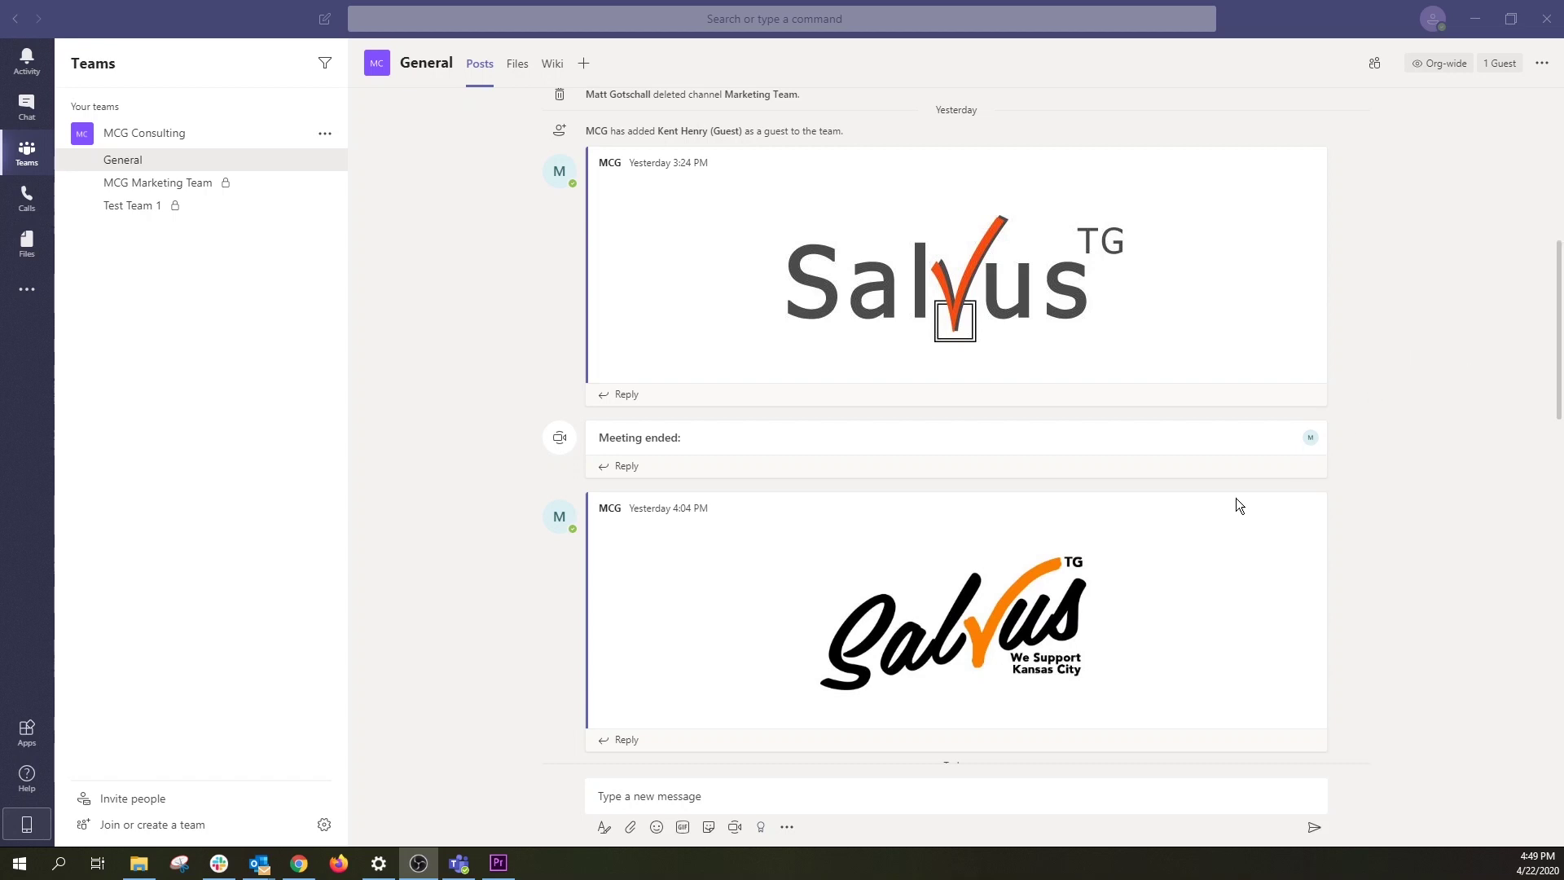
Step: Hold an instant General channel meeting titled 'Test' with camera off, then hang up
click(733, 829)
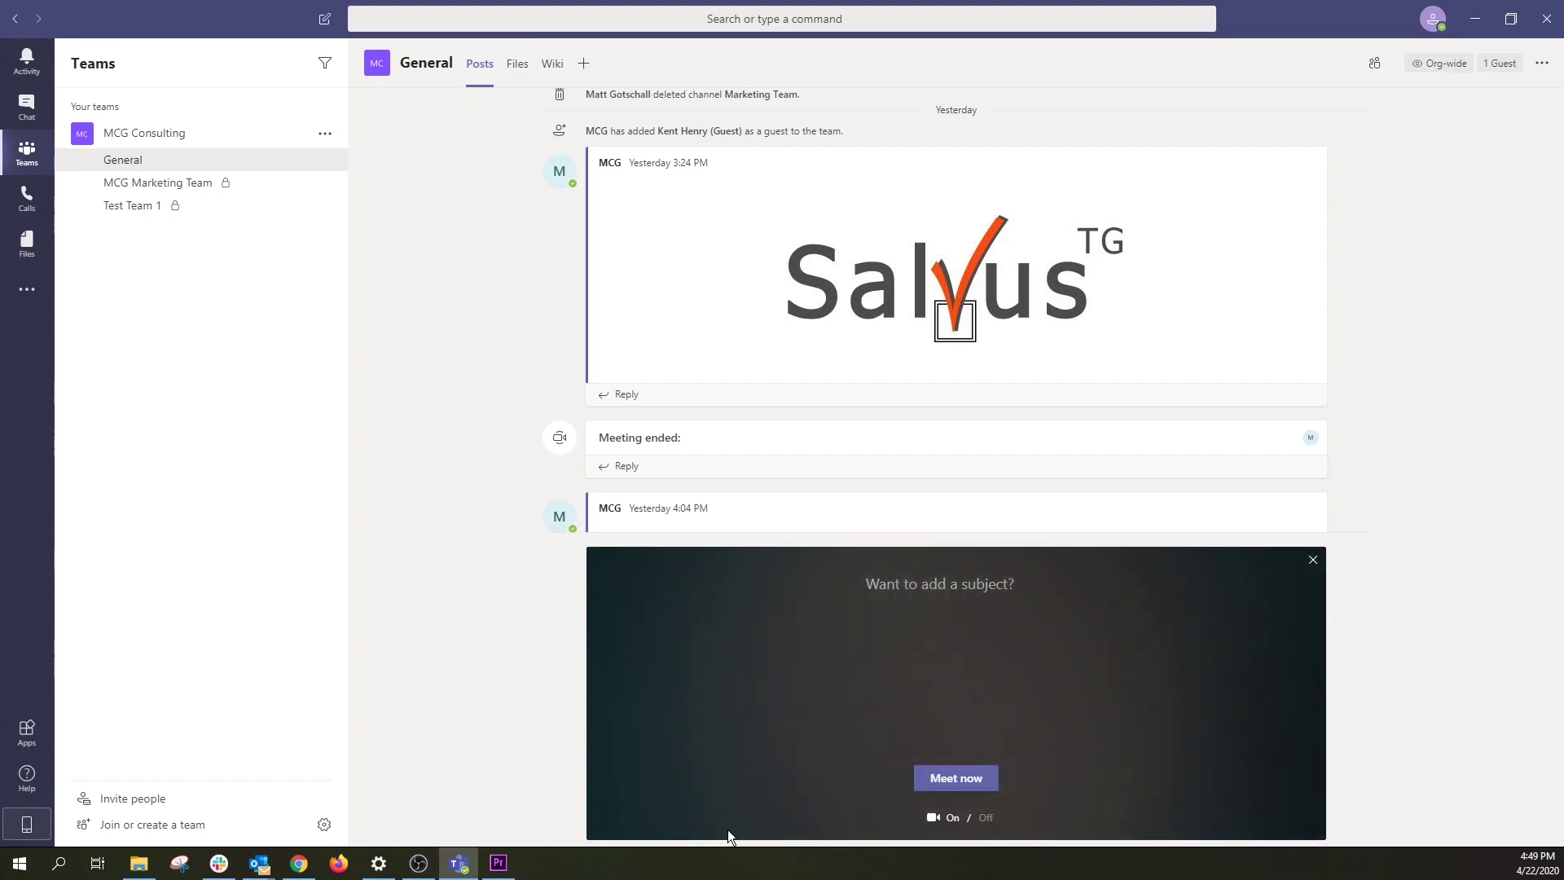
text(Test)
click(984, 818)
click(956, 778)
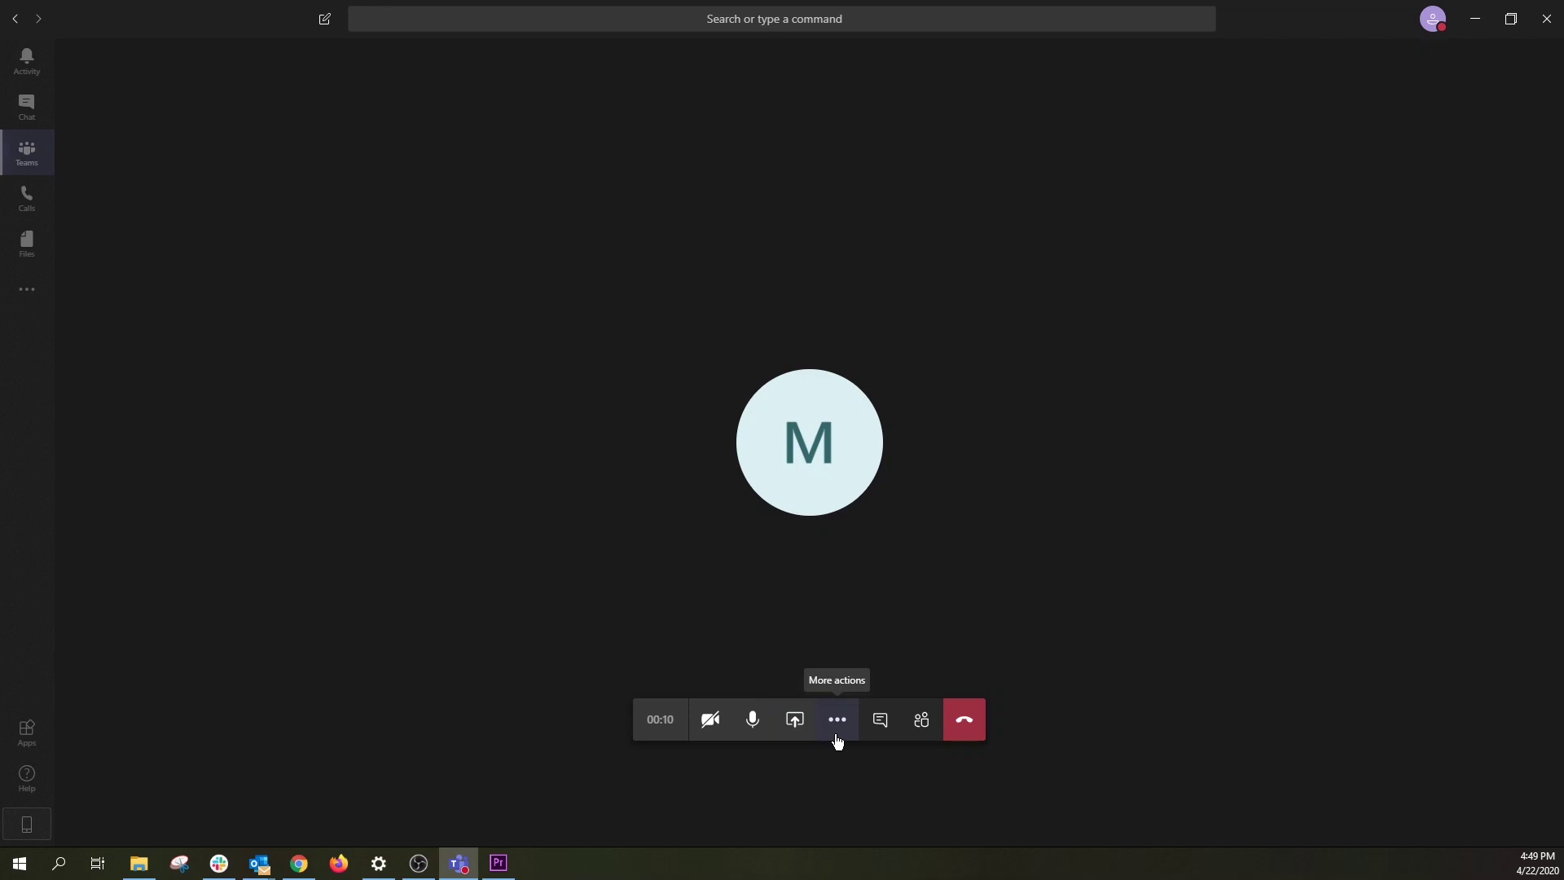
click(962, 731)
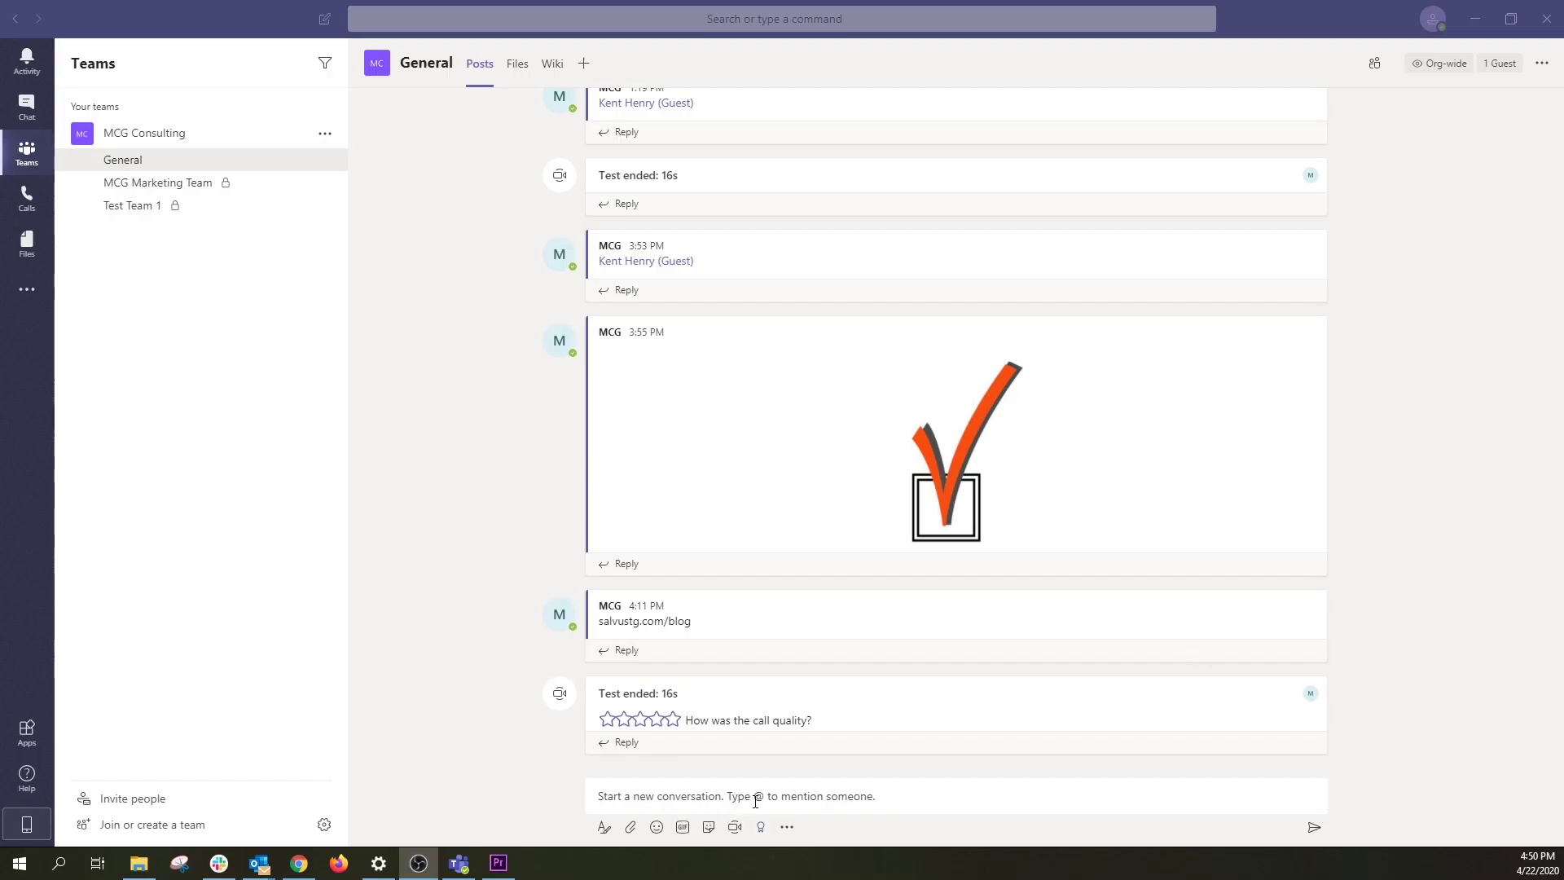
click(887, 792)
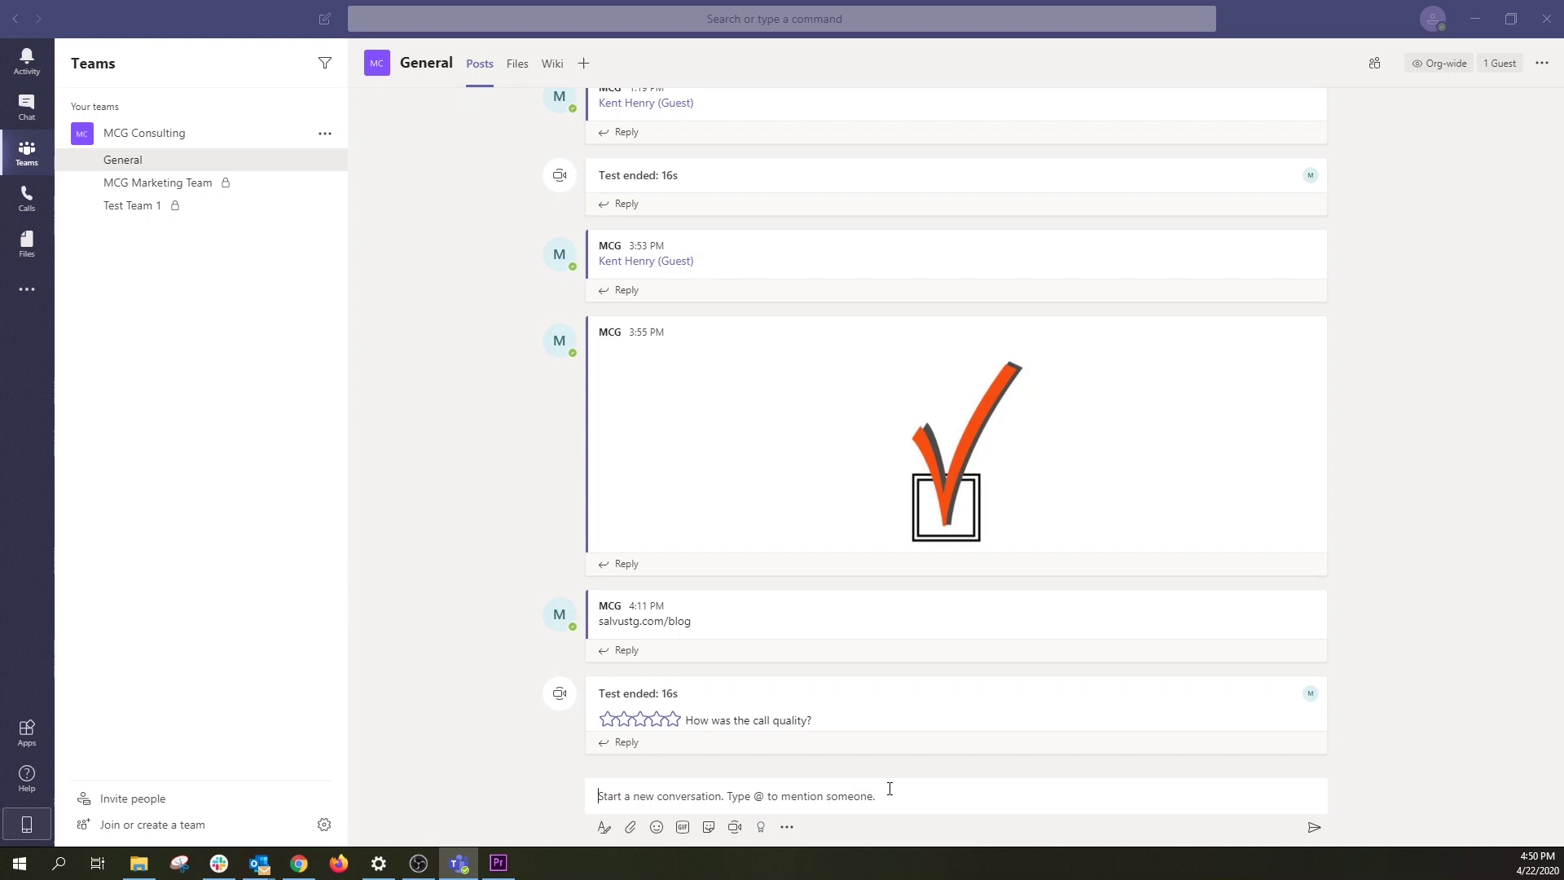
text(@)
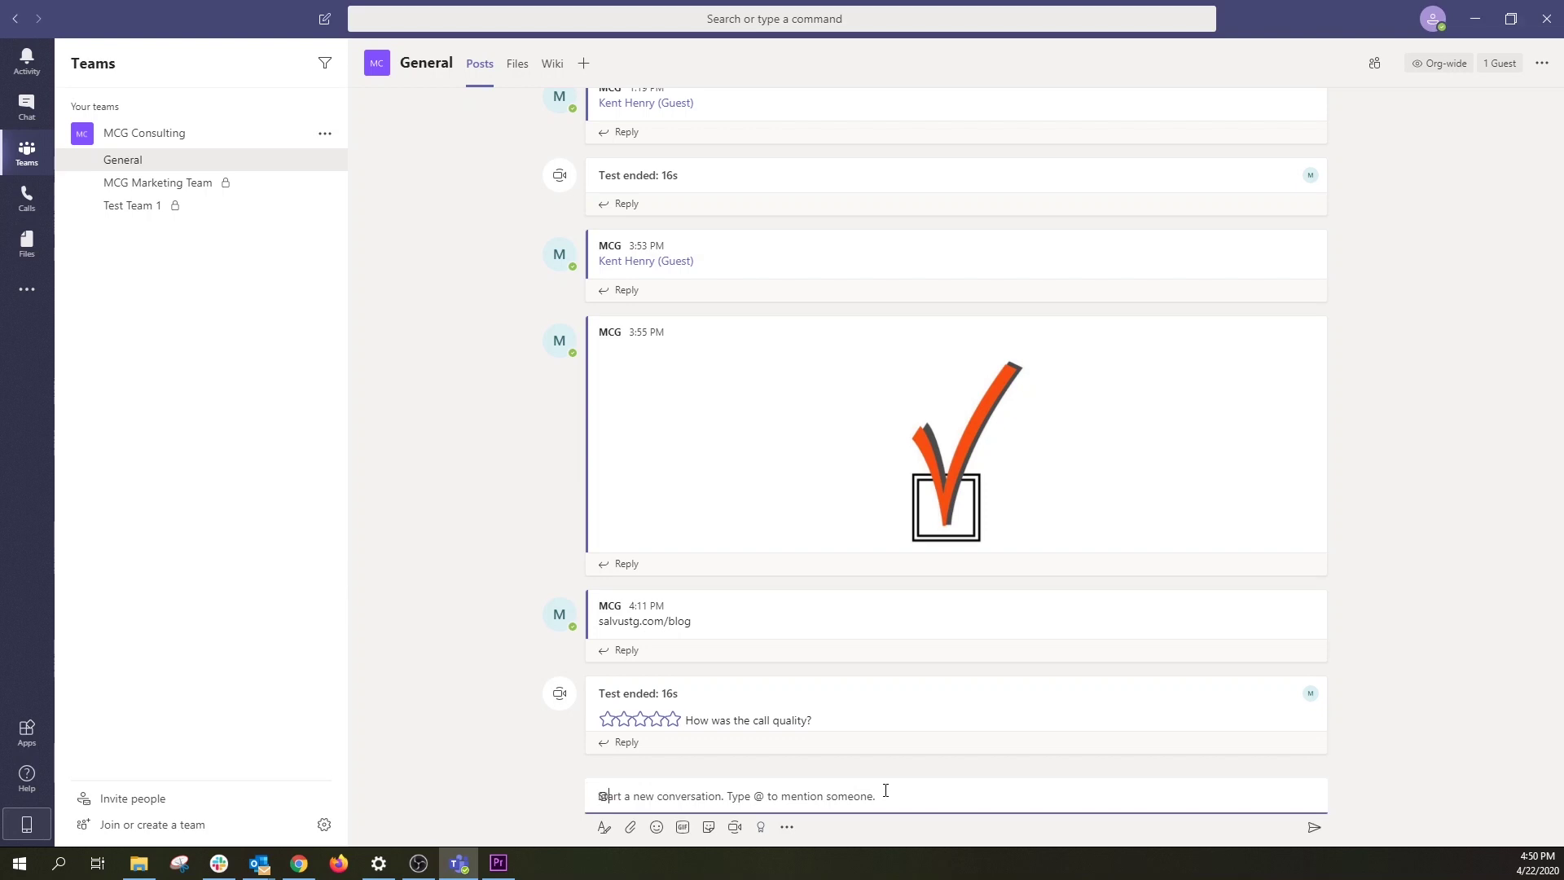
text(kent)
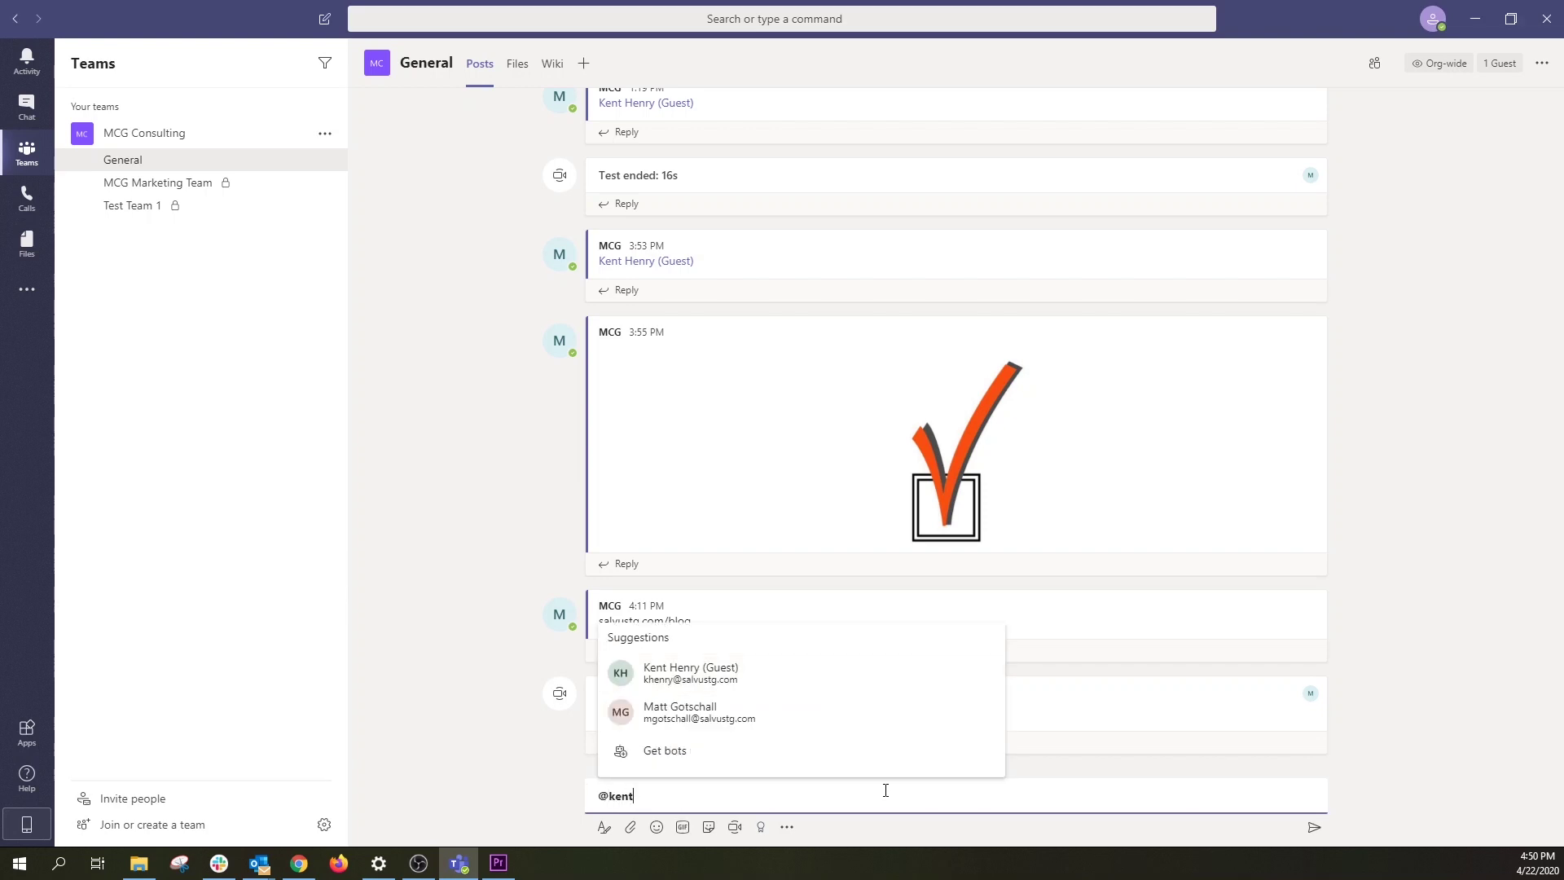
key(Return)
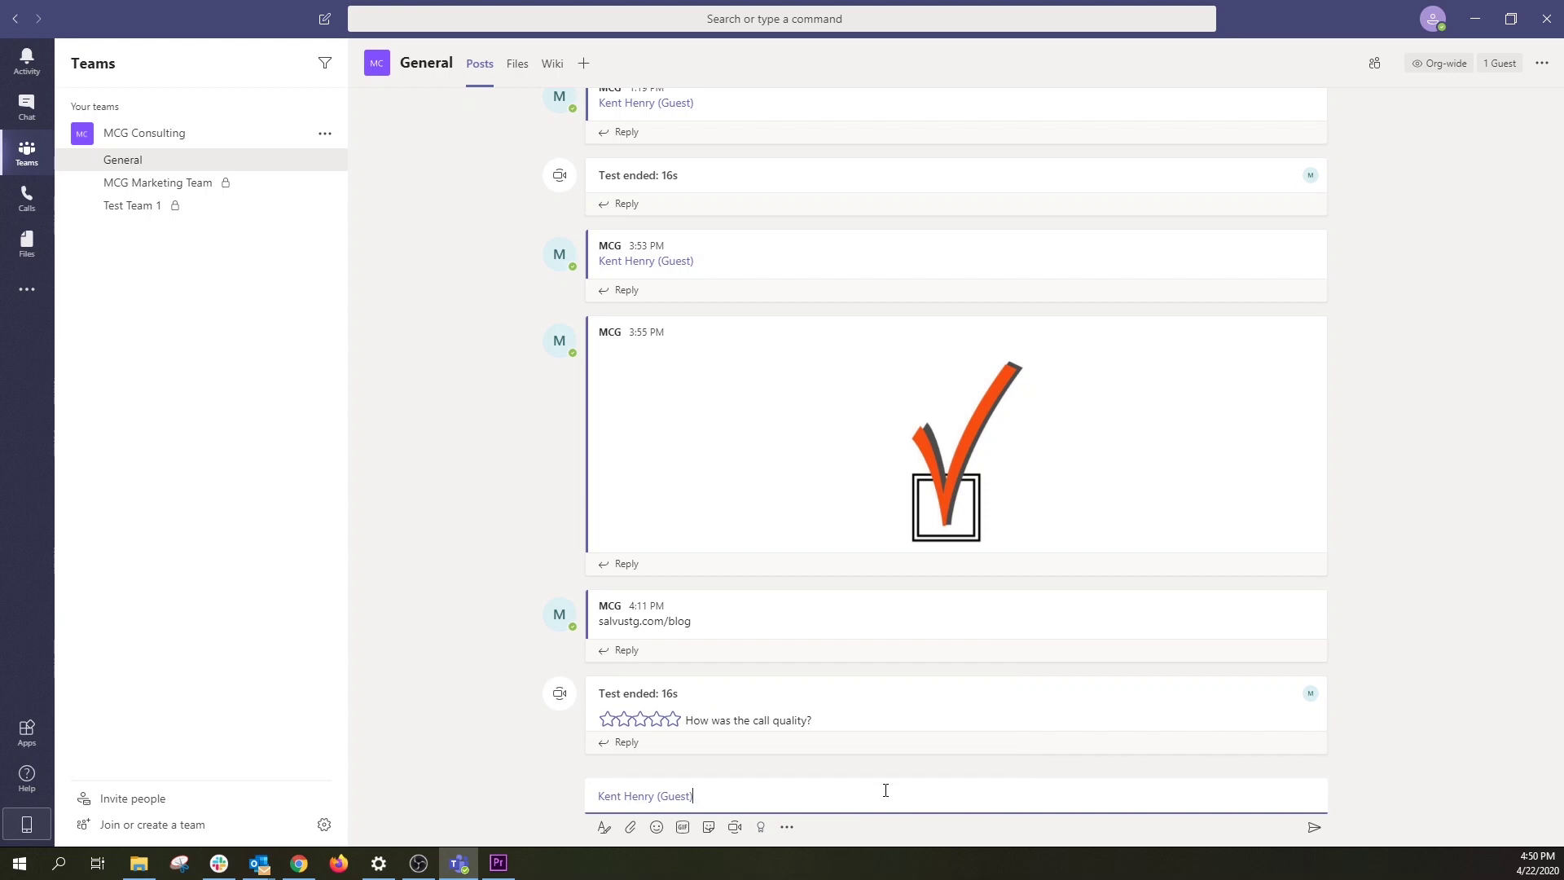
key(Return)
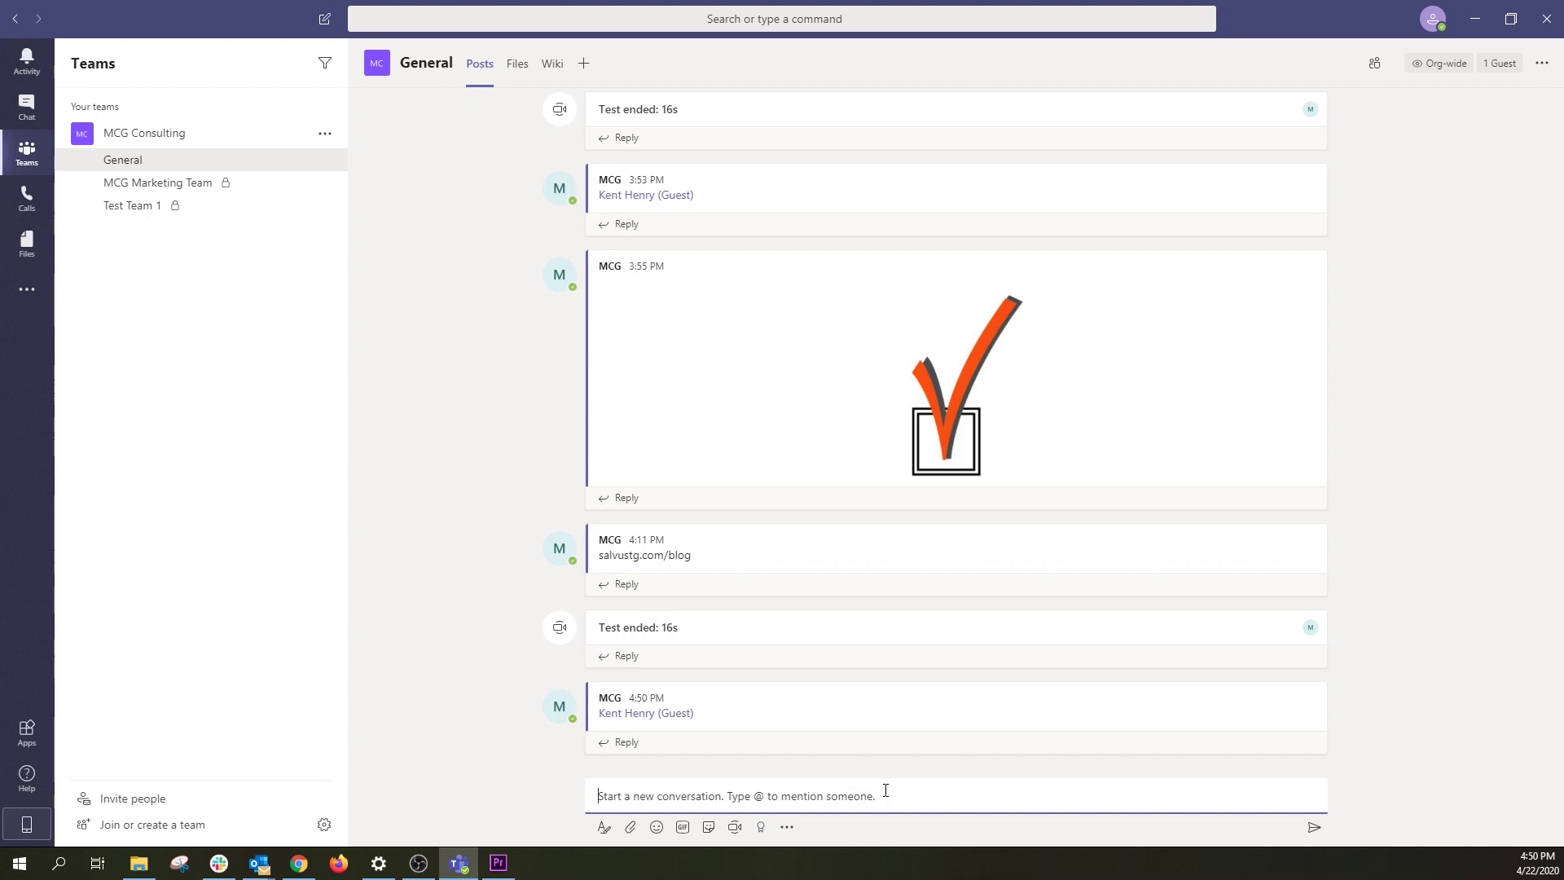
text(@matt)
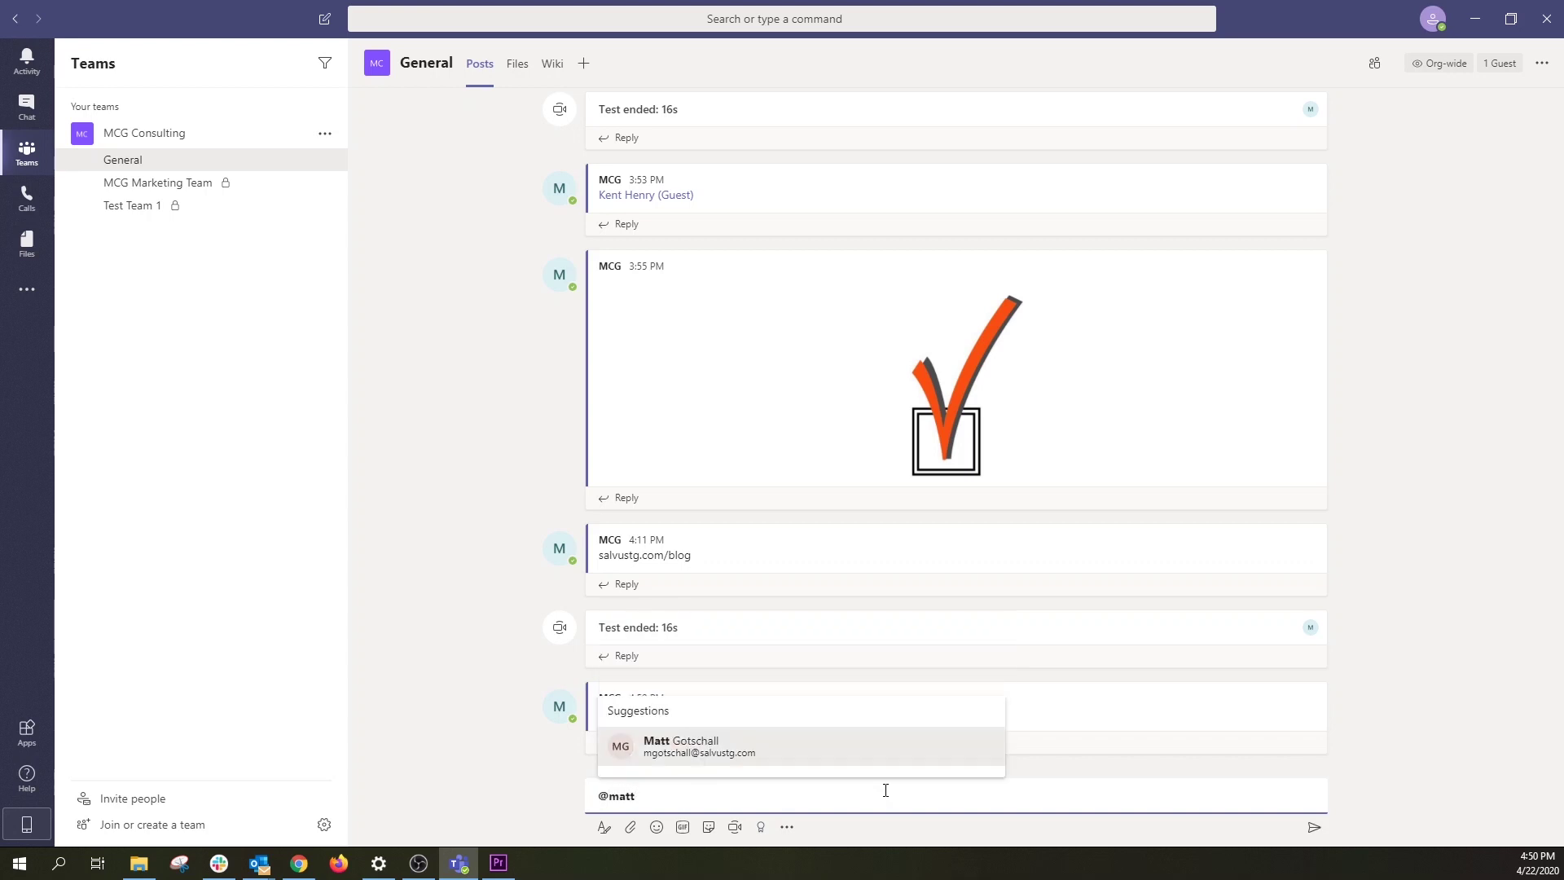
key(Return)
key(Return)
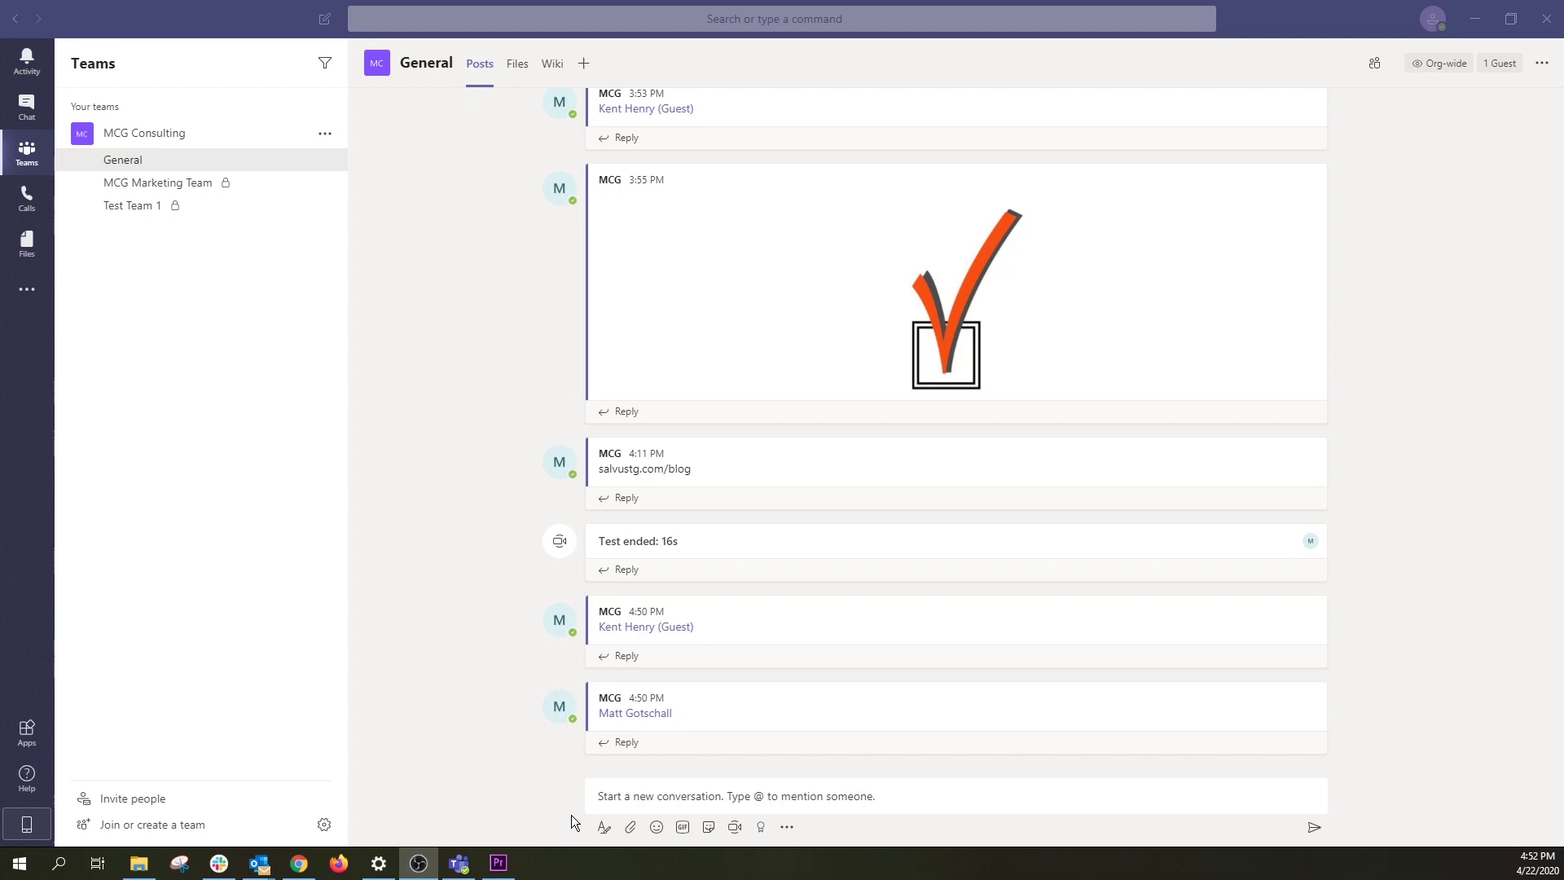
click(631, 827)
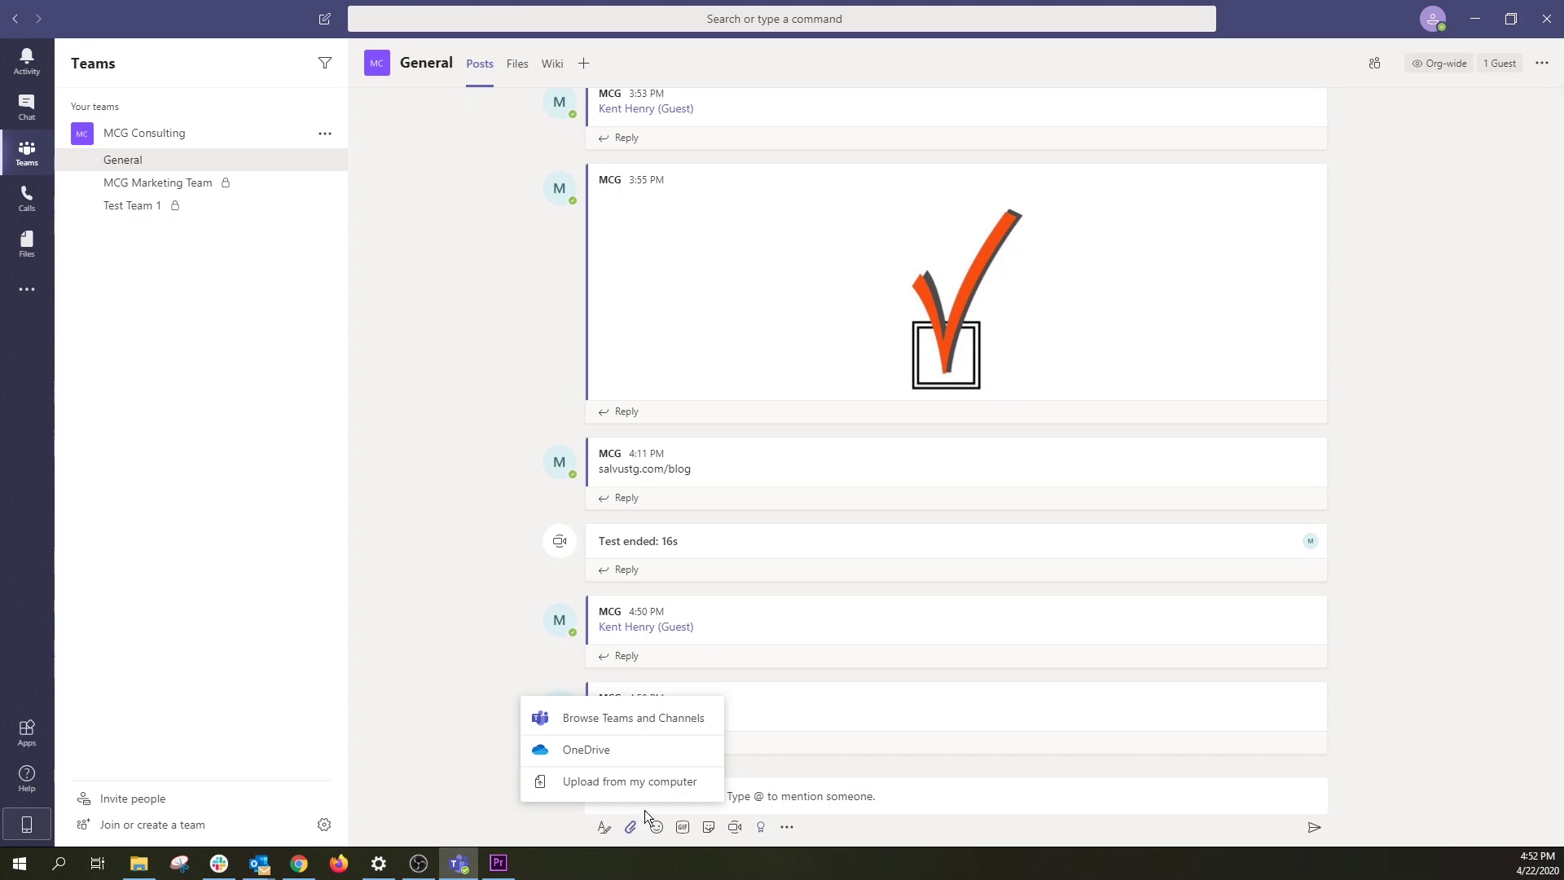
click(665, 791)
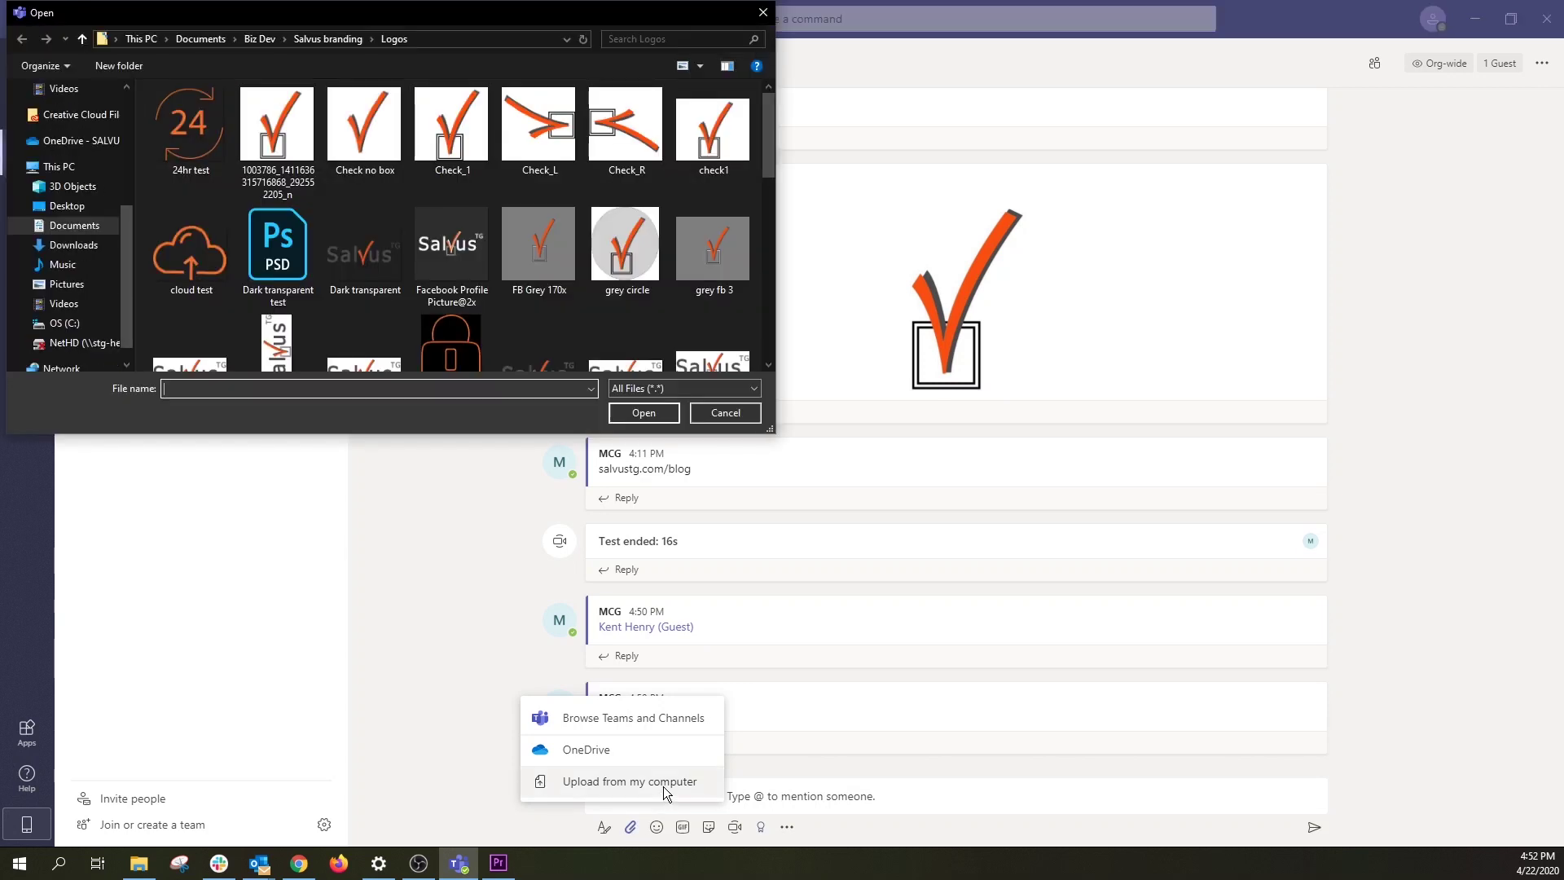
click(451, 228)
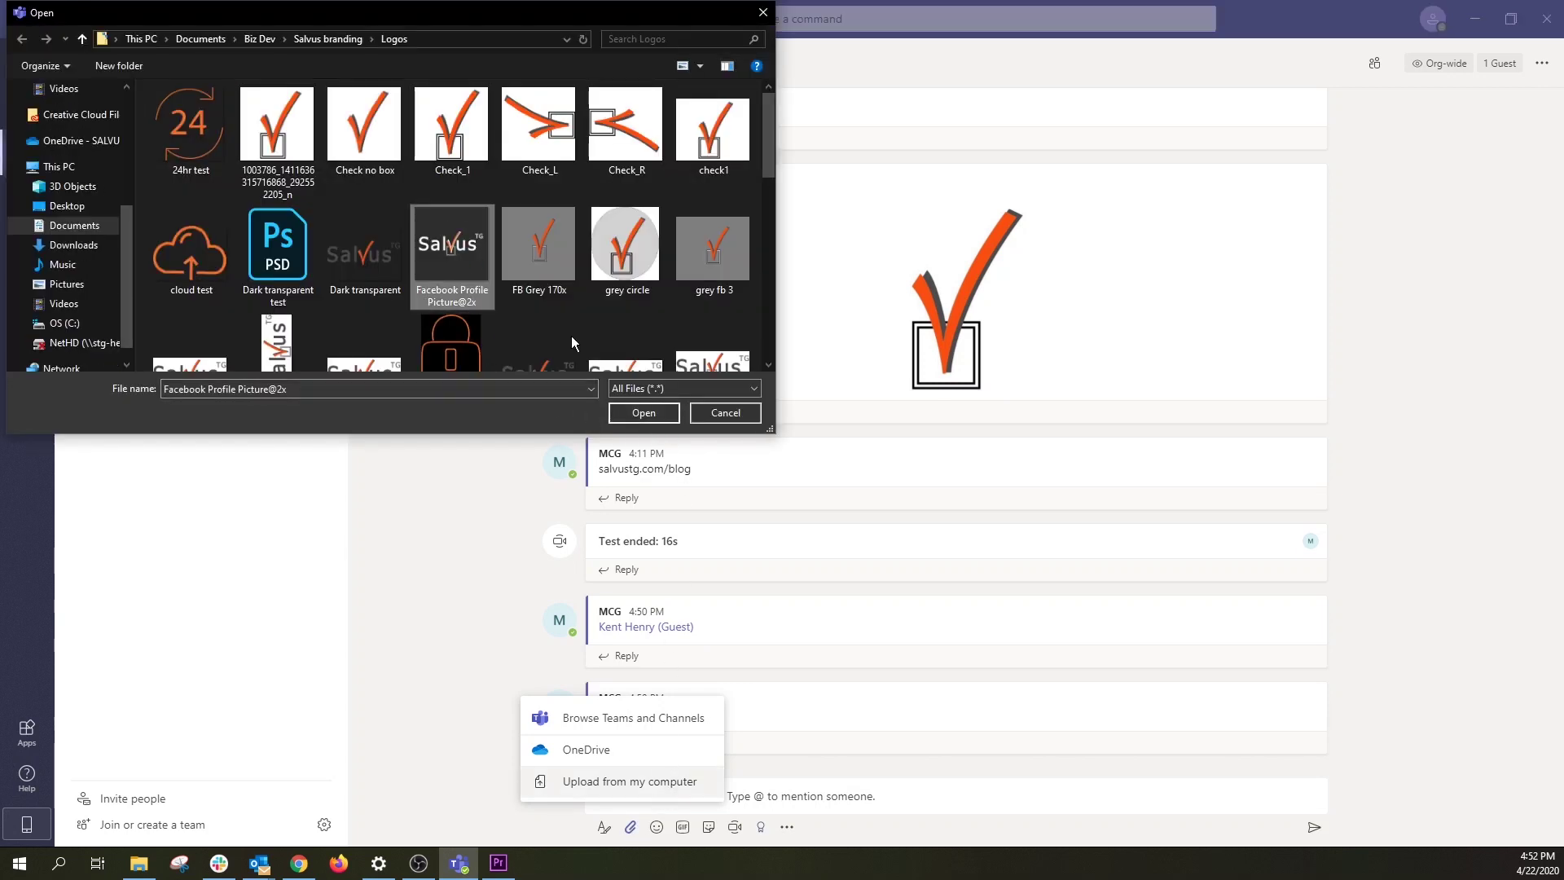
click(636, 415)
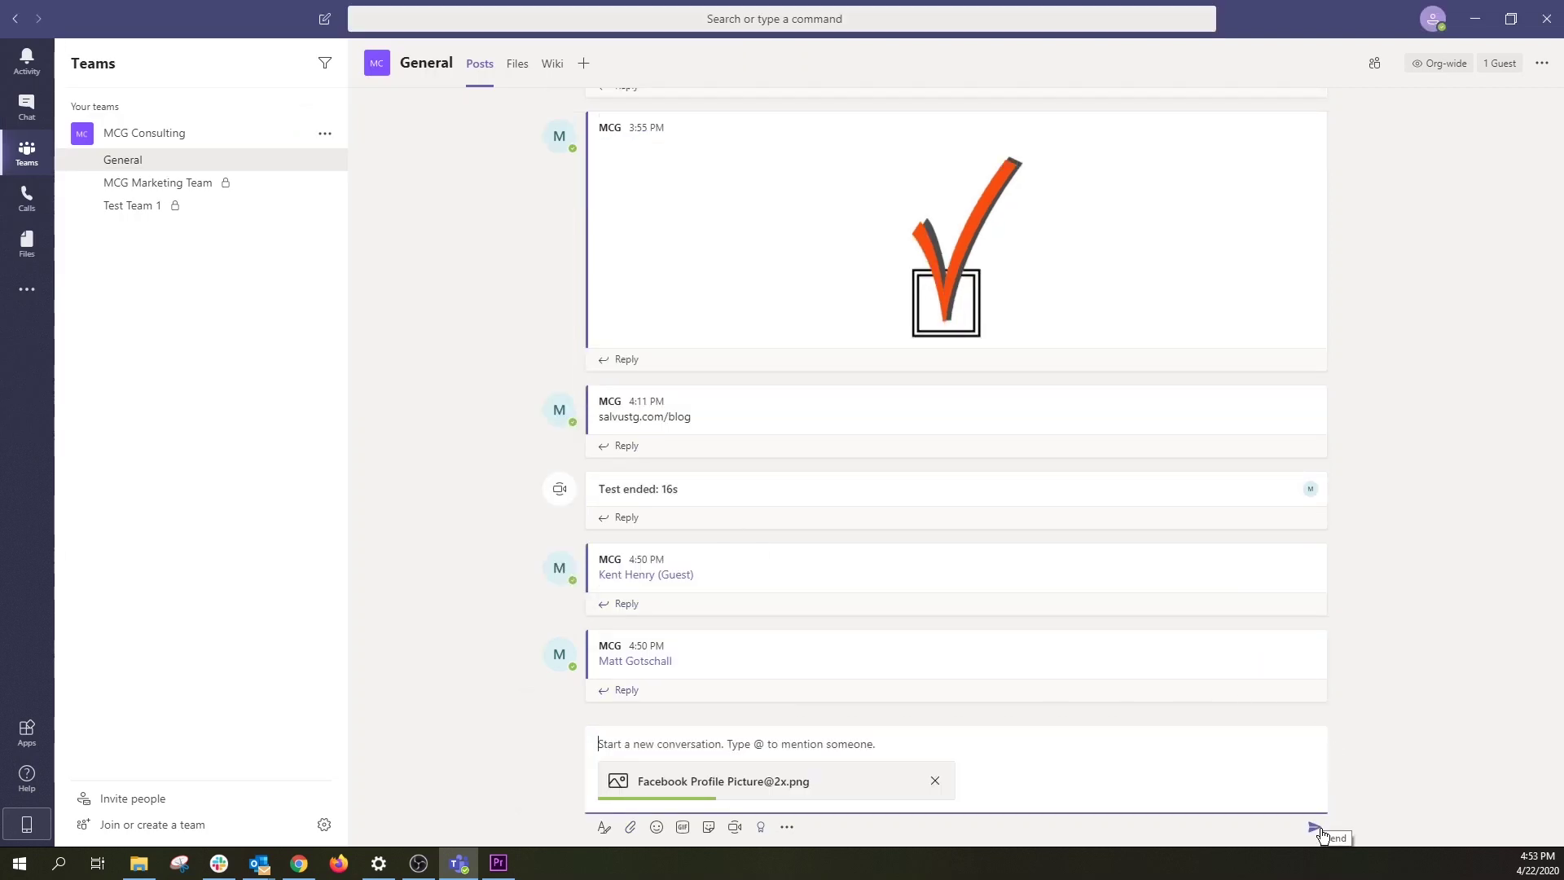
click(1315, 828)
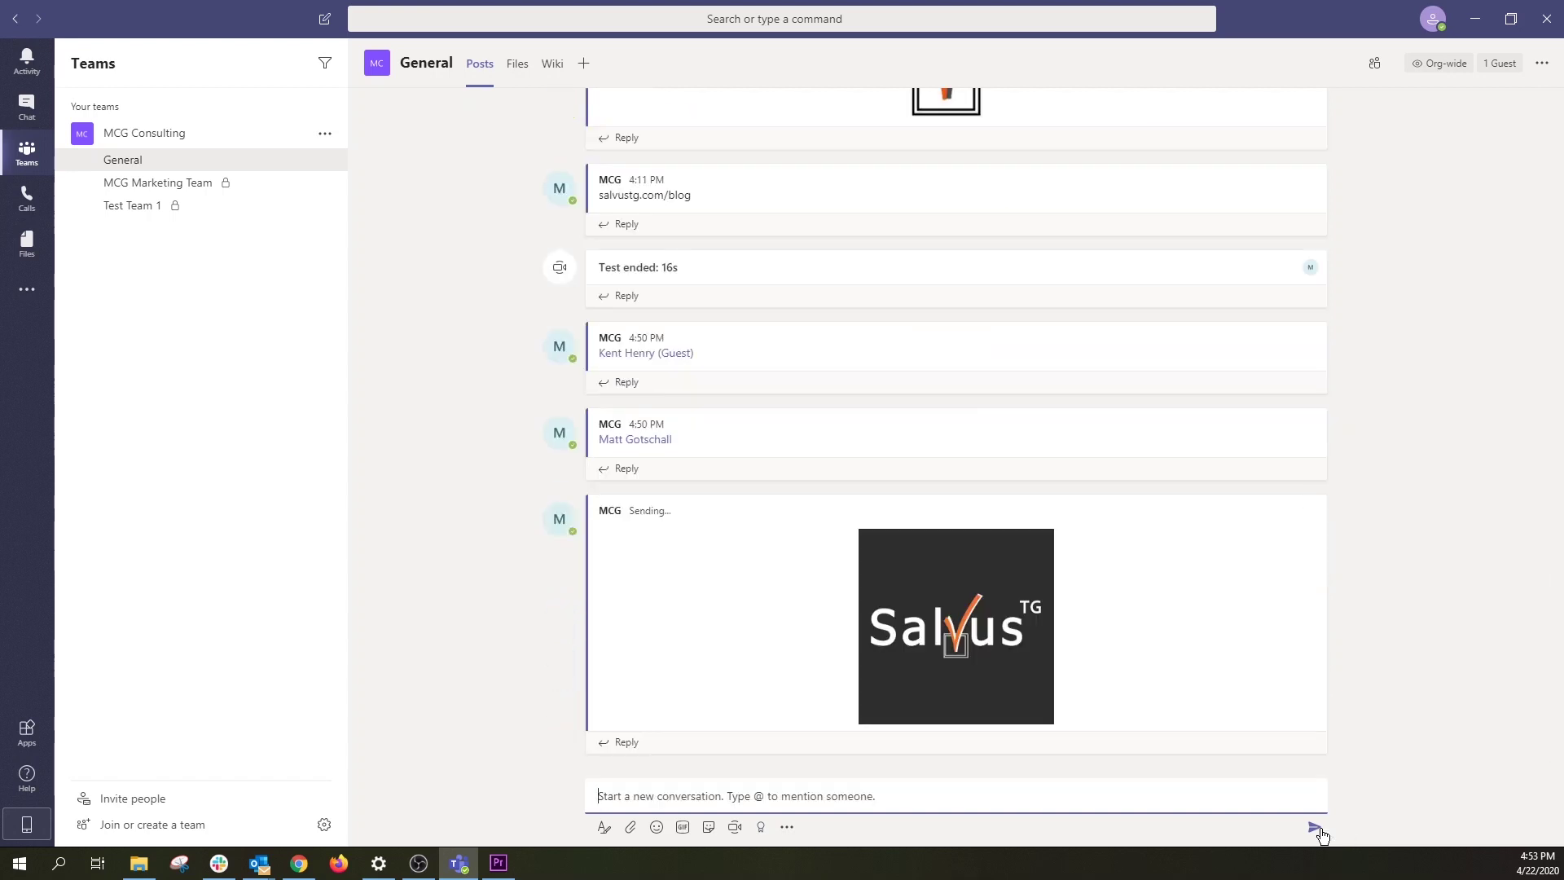
click(518, 74)
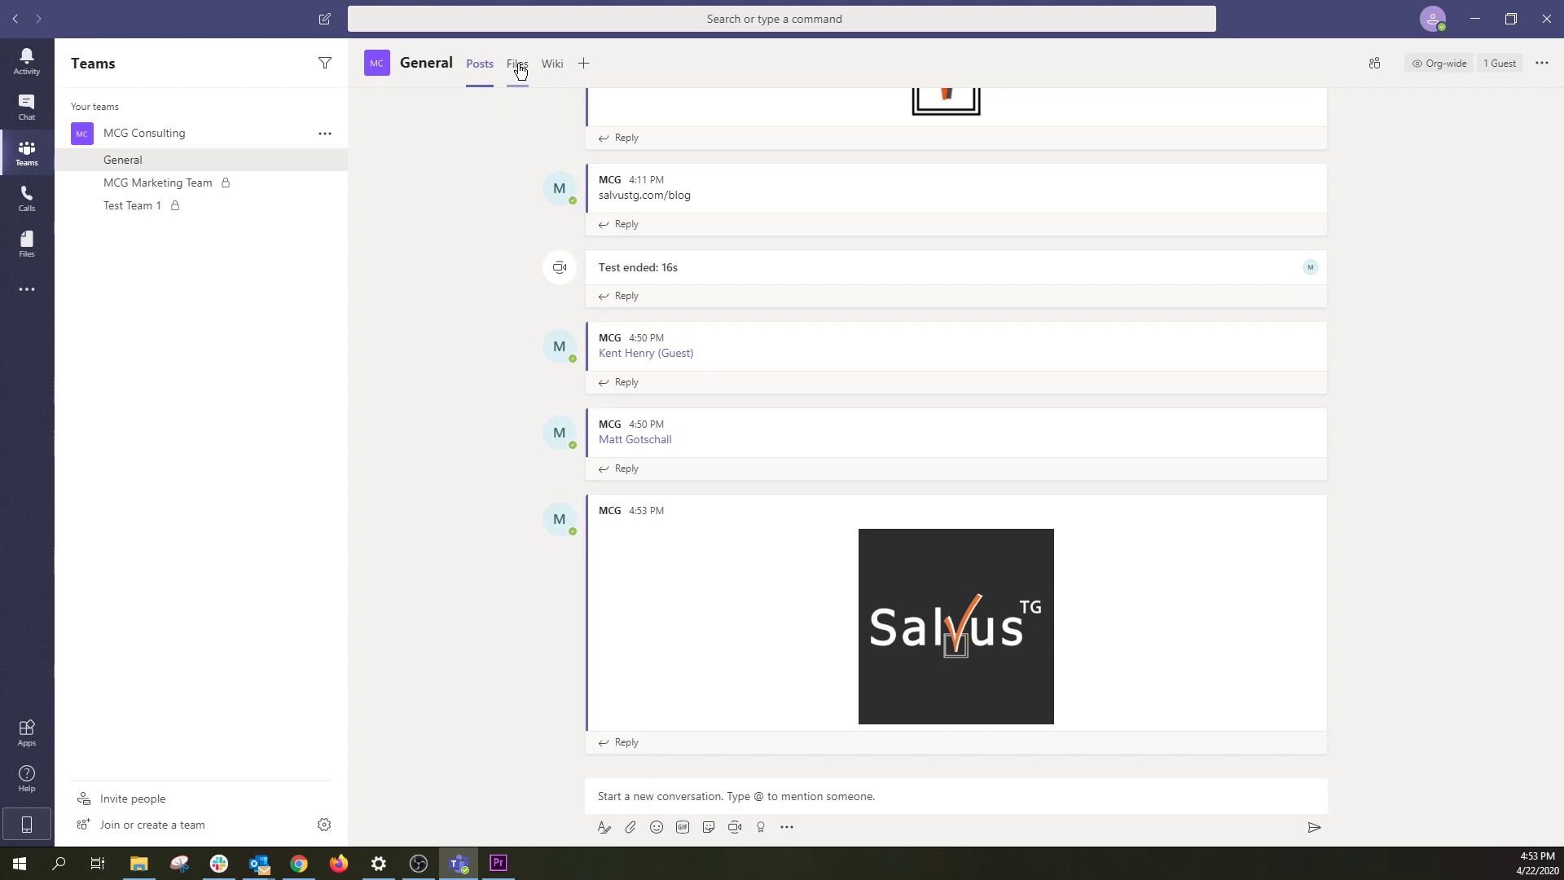
click(518, 70)
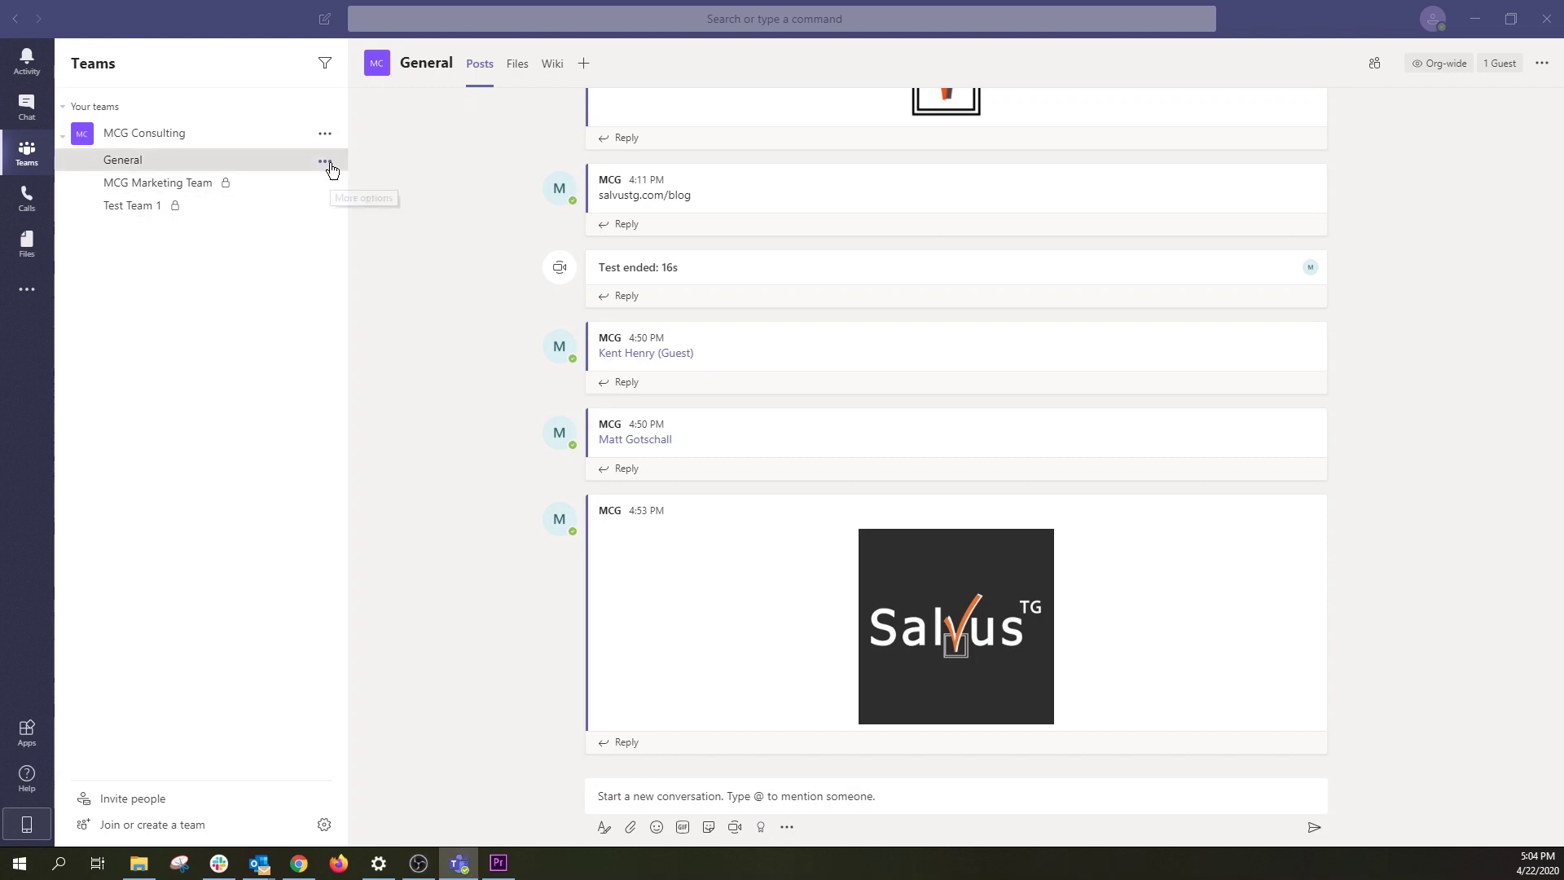
click(325, 162)
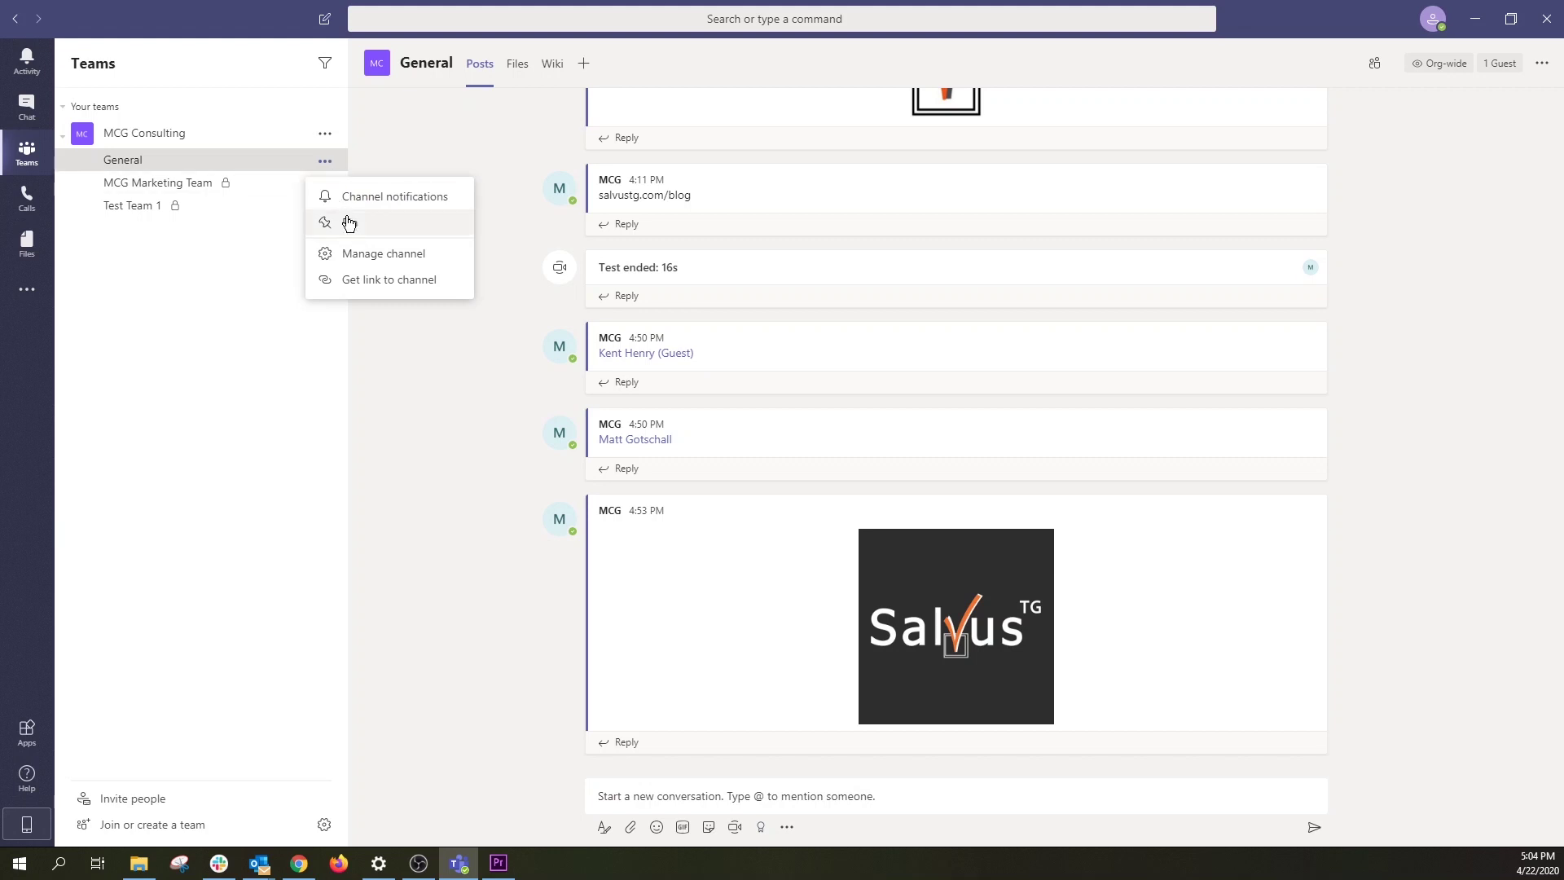
click(371, 228)
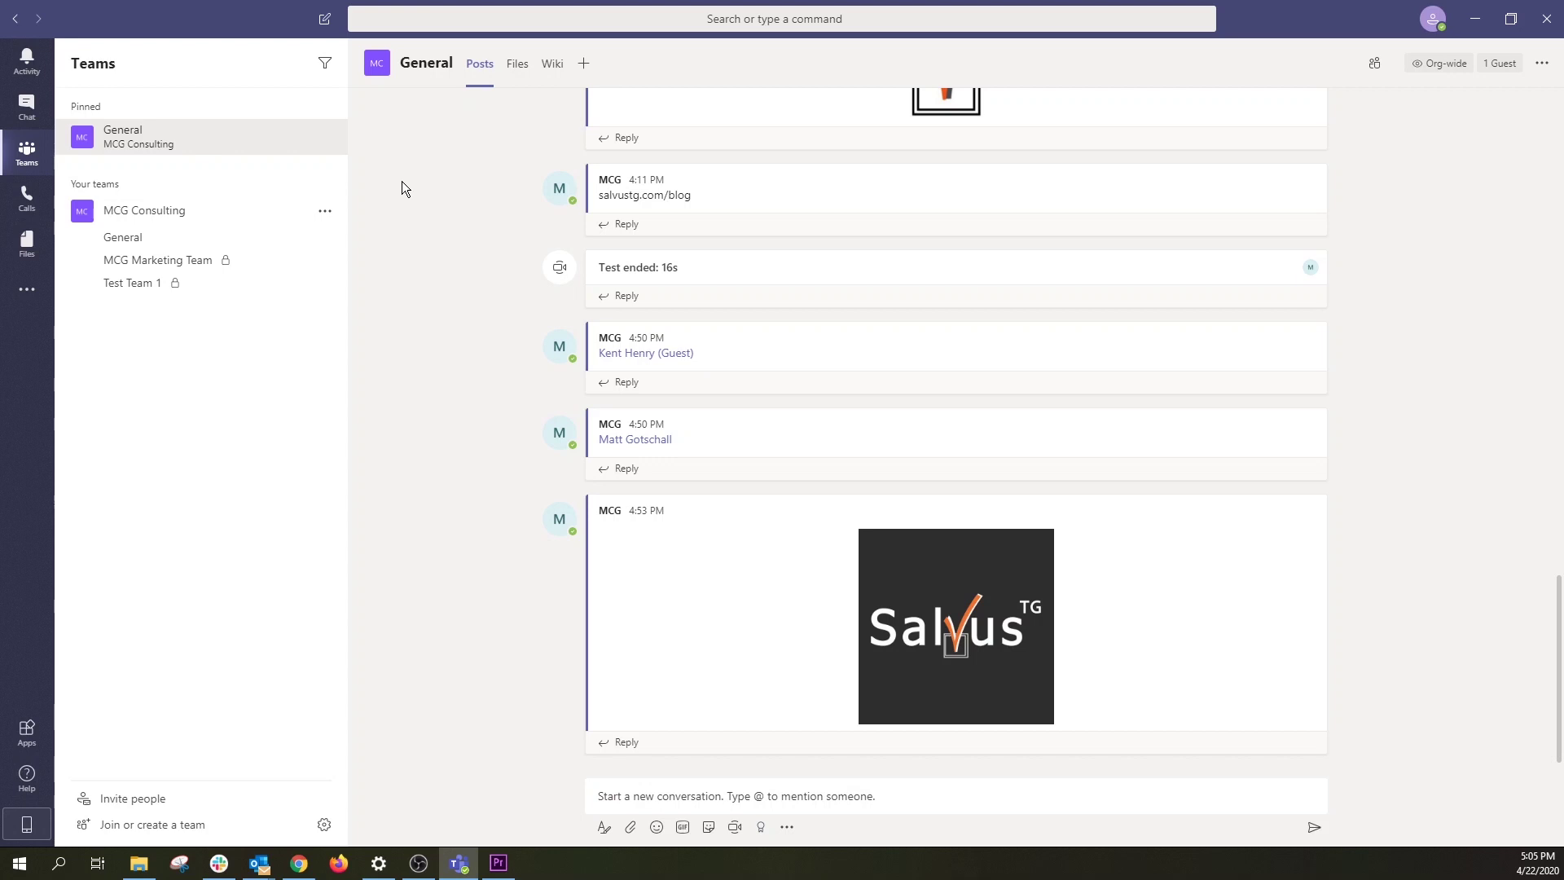
key(ctrl+period)
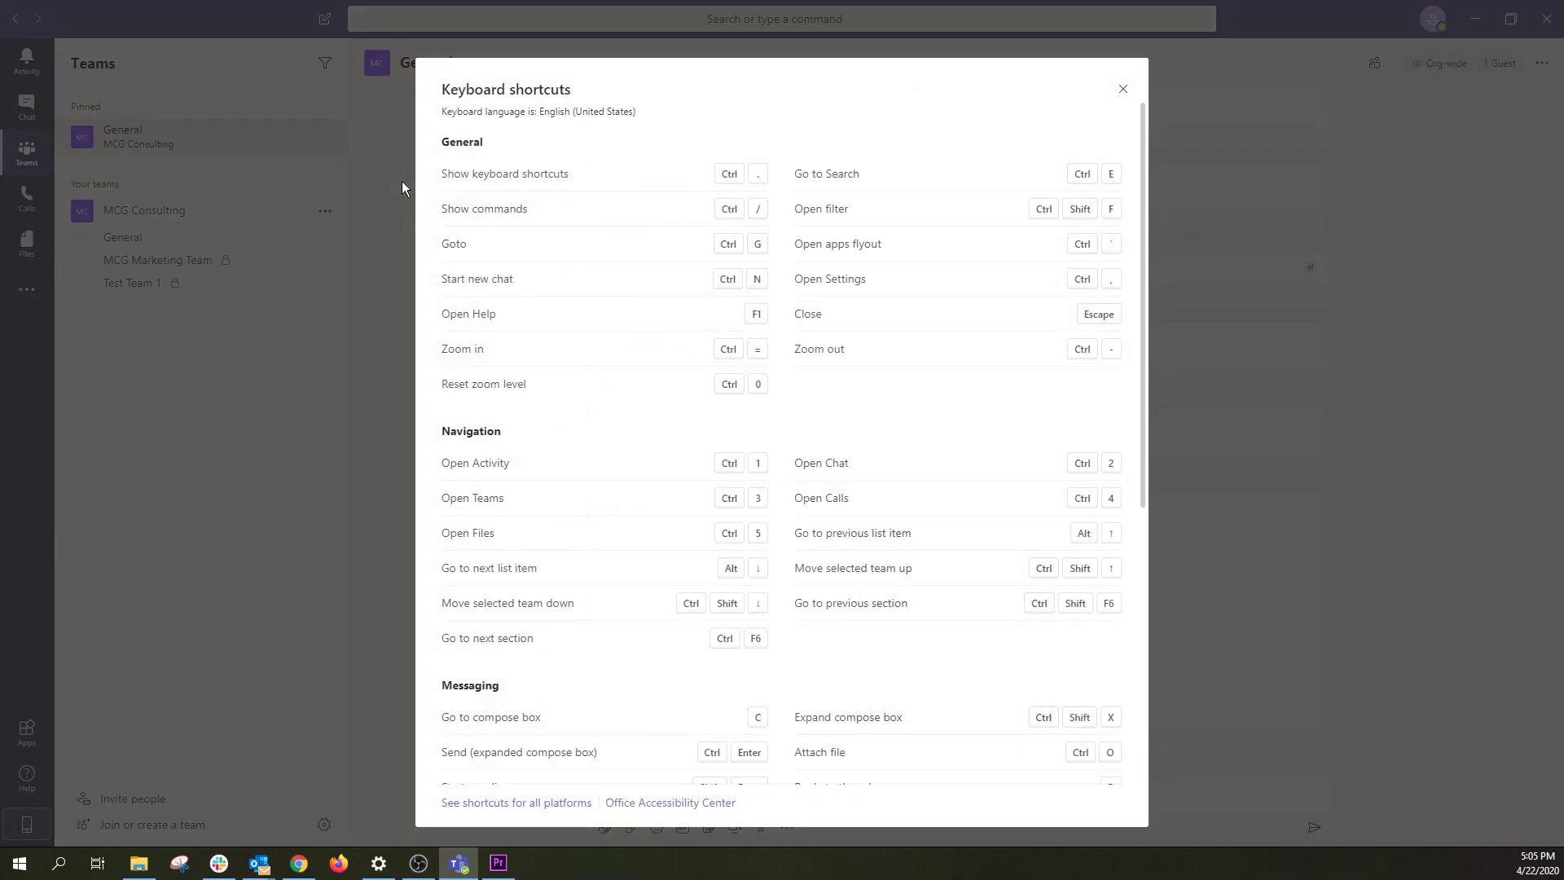
scroll(586, 256, down, 3)
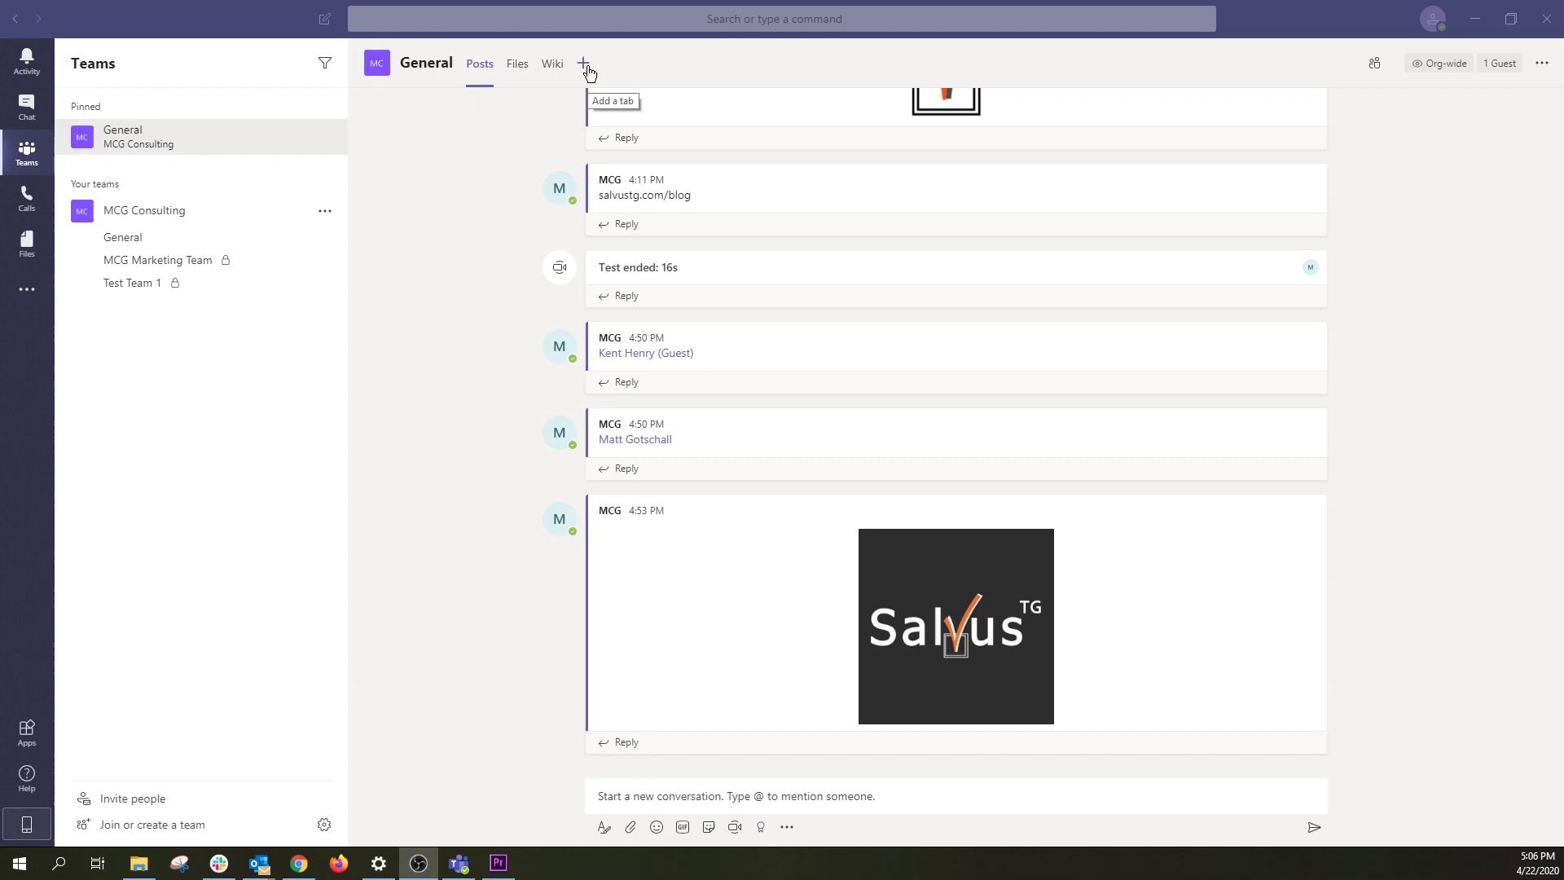
click(586, 68)
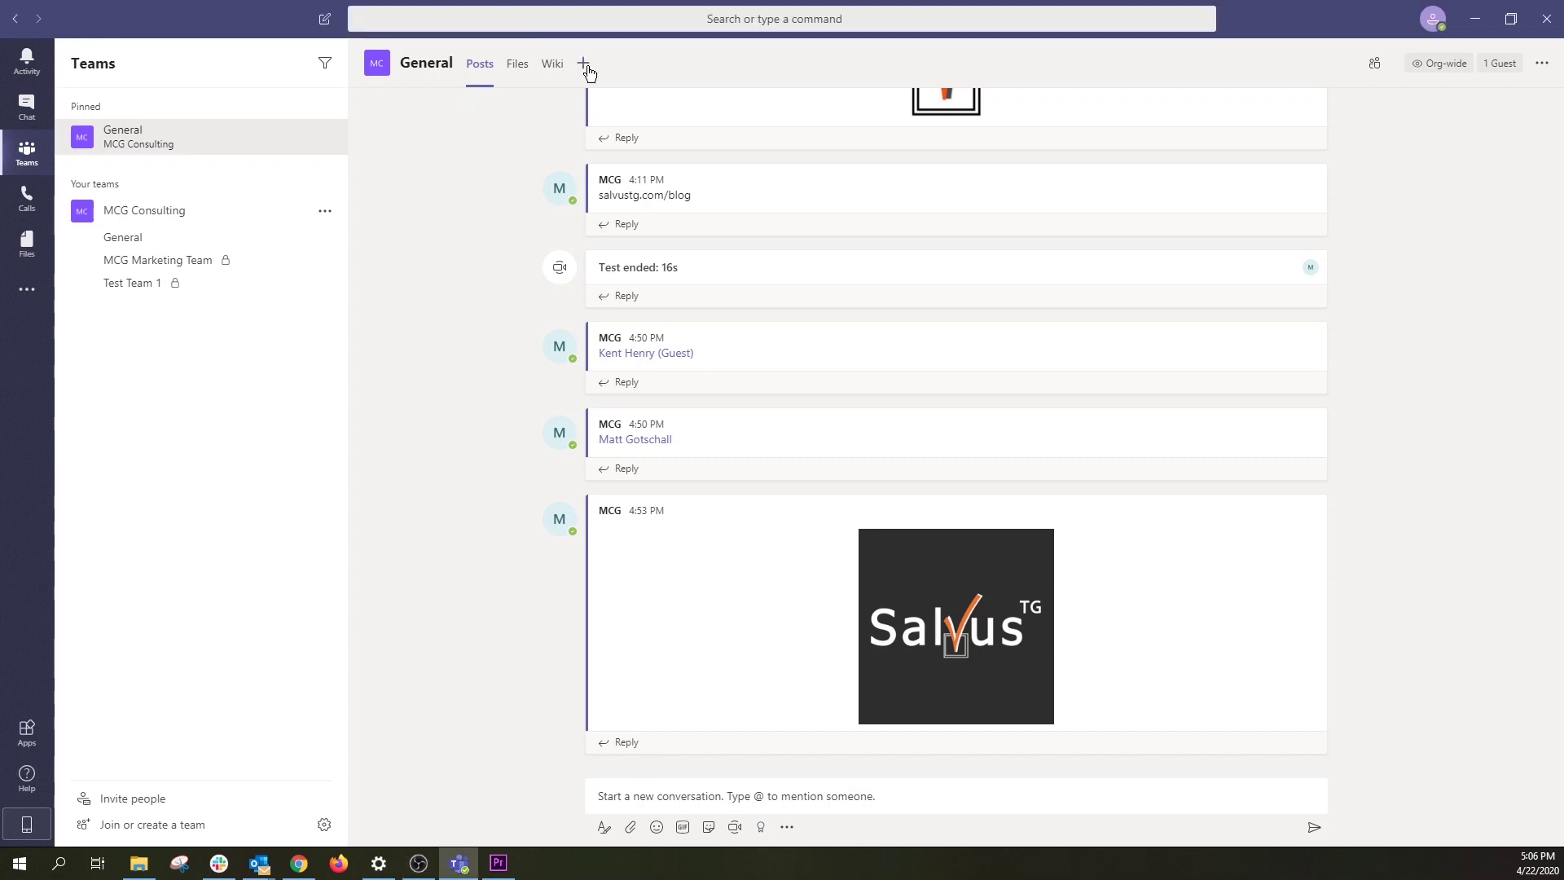
Step: Search the tab apps for 'egnyte' and add Egnyte as a General channel tab
click(587, 68)
scroll(665, 365, down, 5)
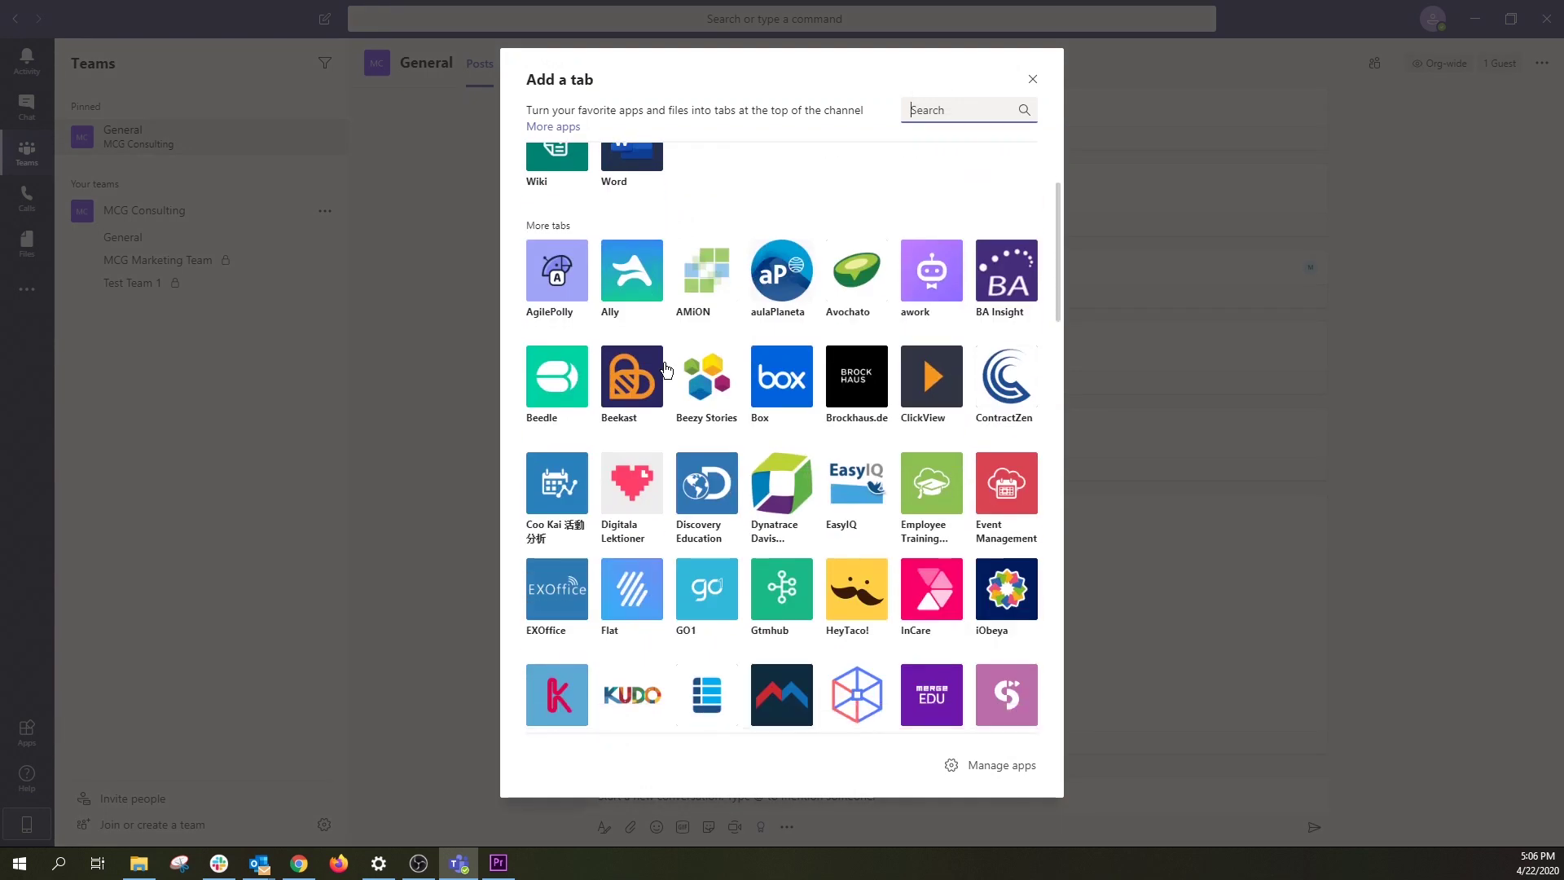
scroll(666, 371, up, 4)
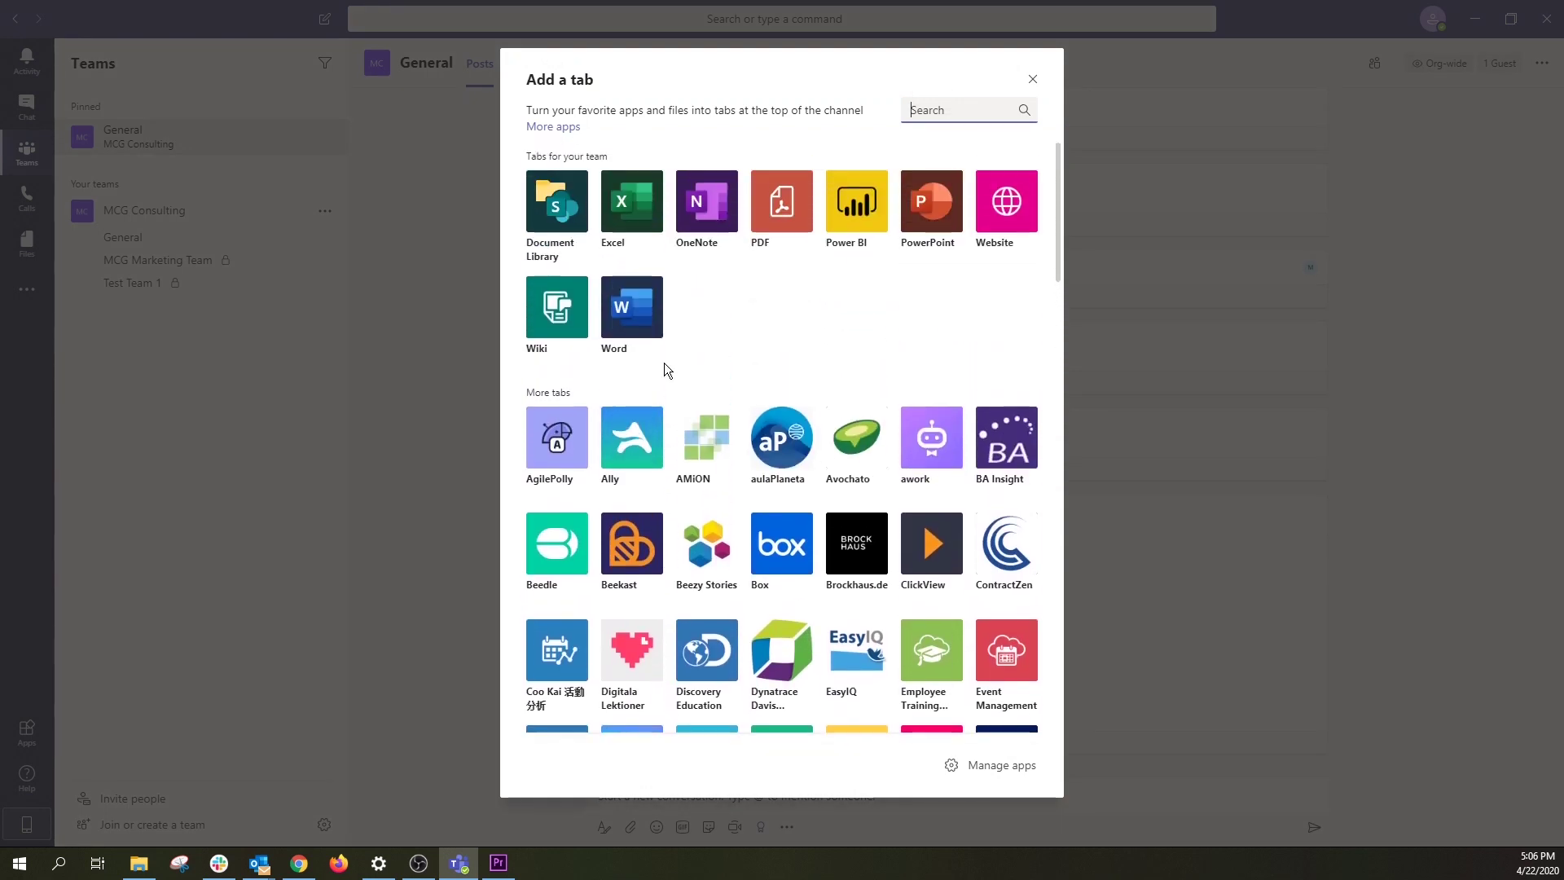
click(921, 118)
text(egnyte)
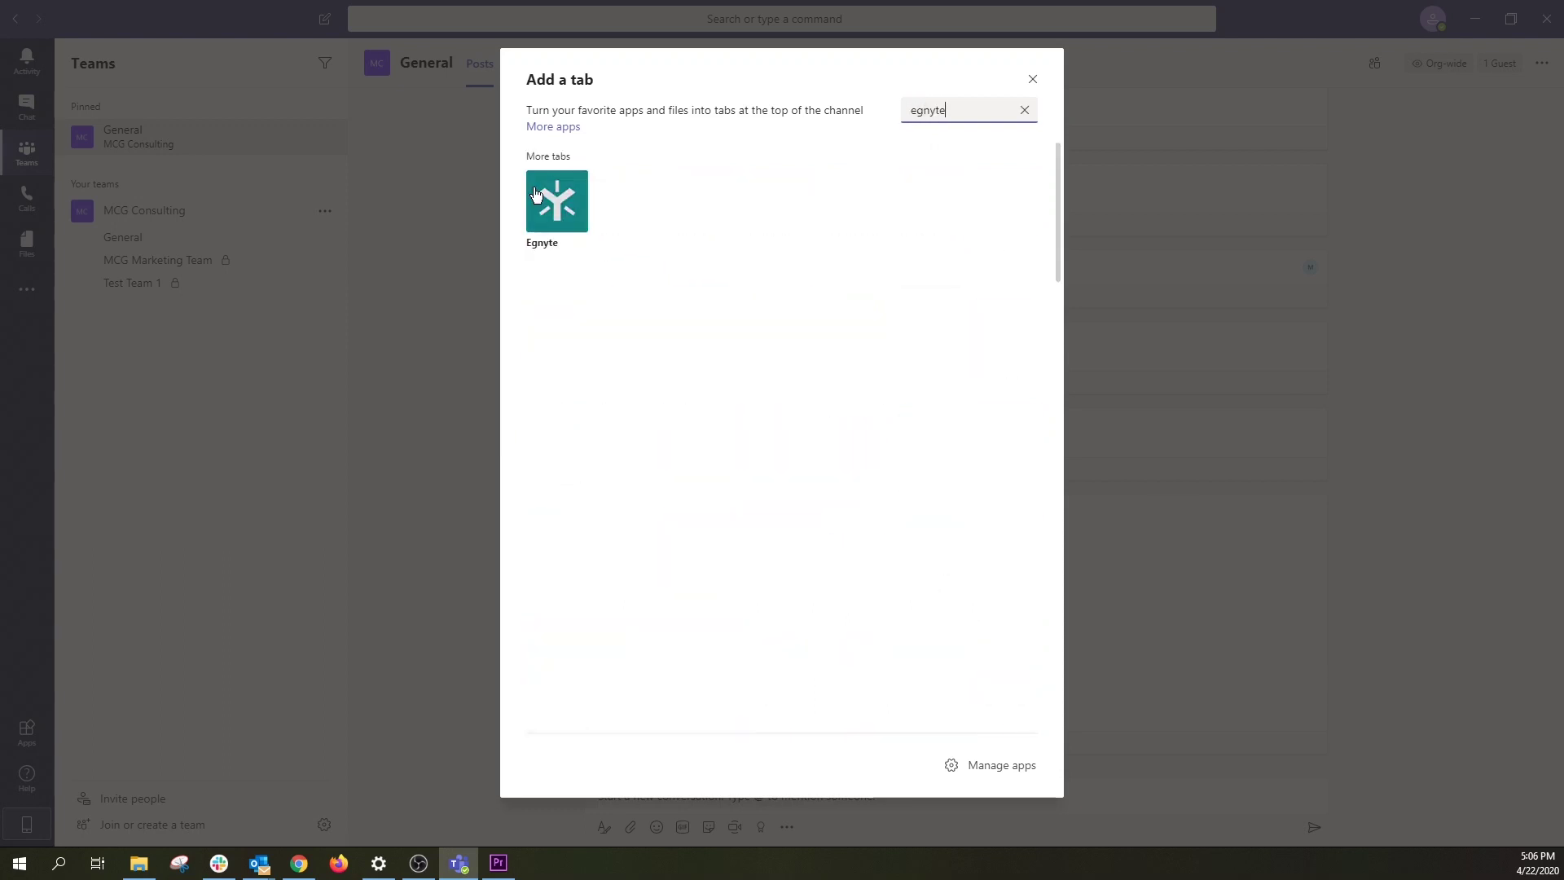
click(540, 194)
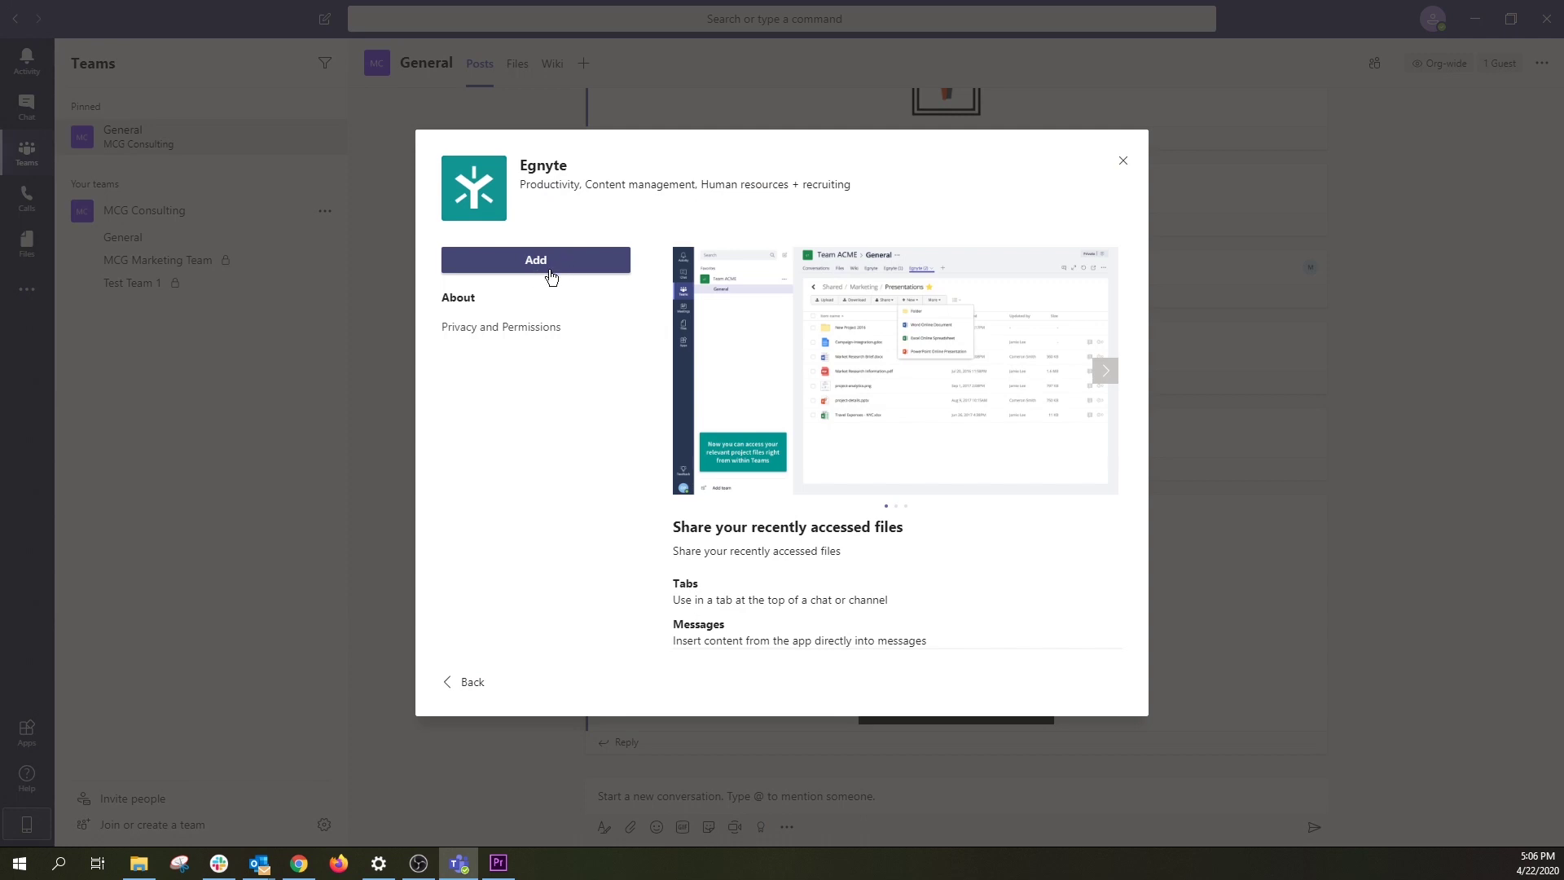
click(566, 261)
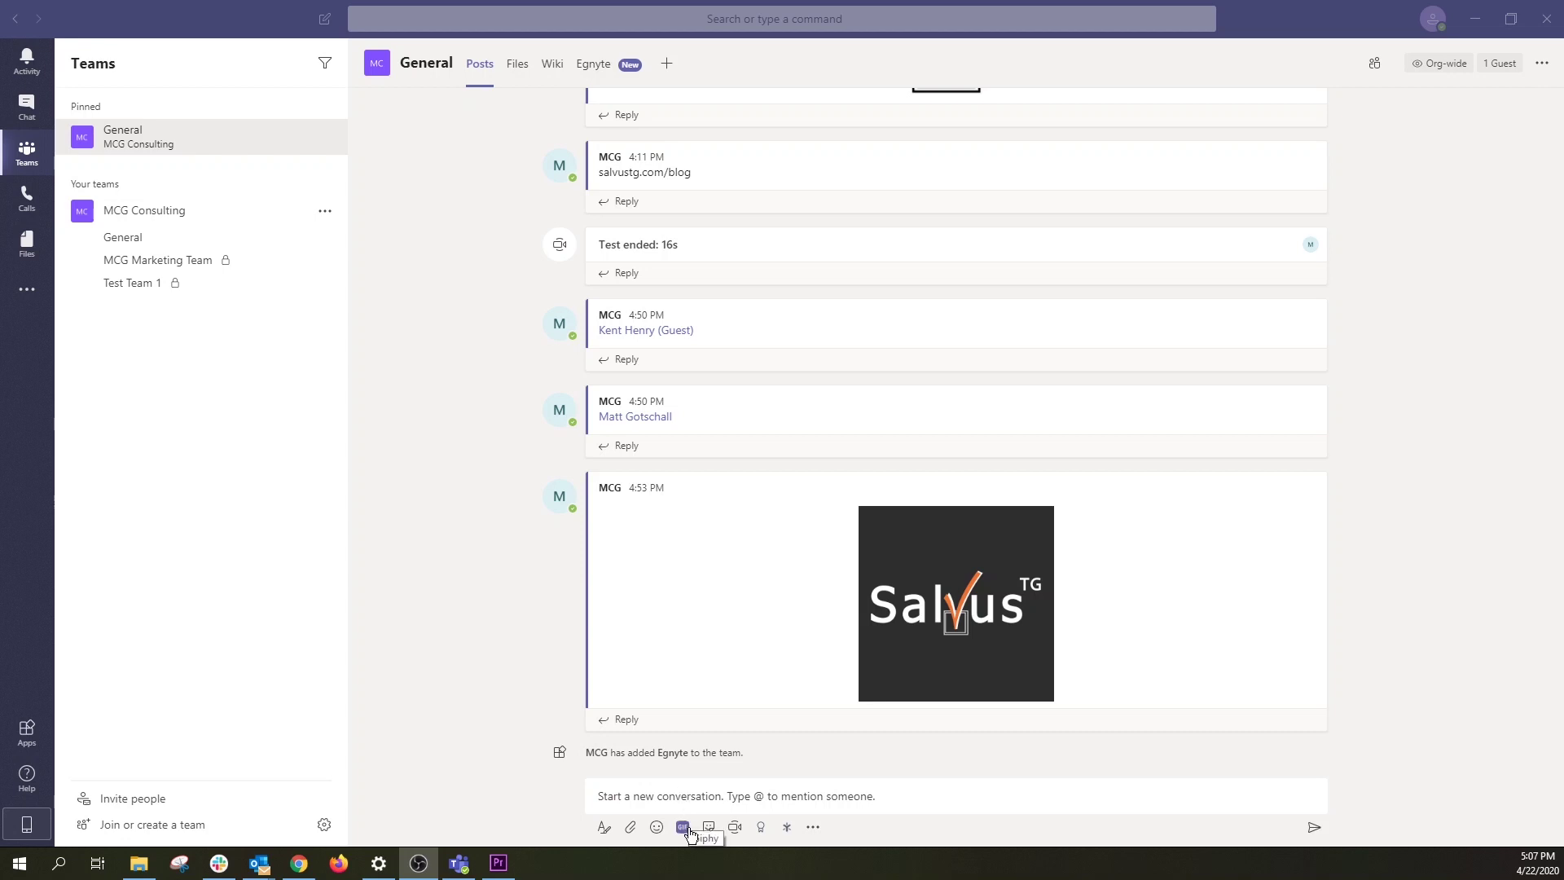
Step: Post the Giphy GIF of a sunglasses man blowing a kiss in General
click(685, 828)
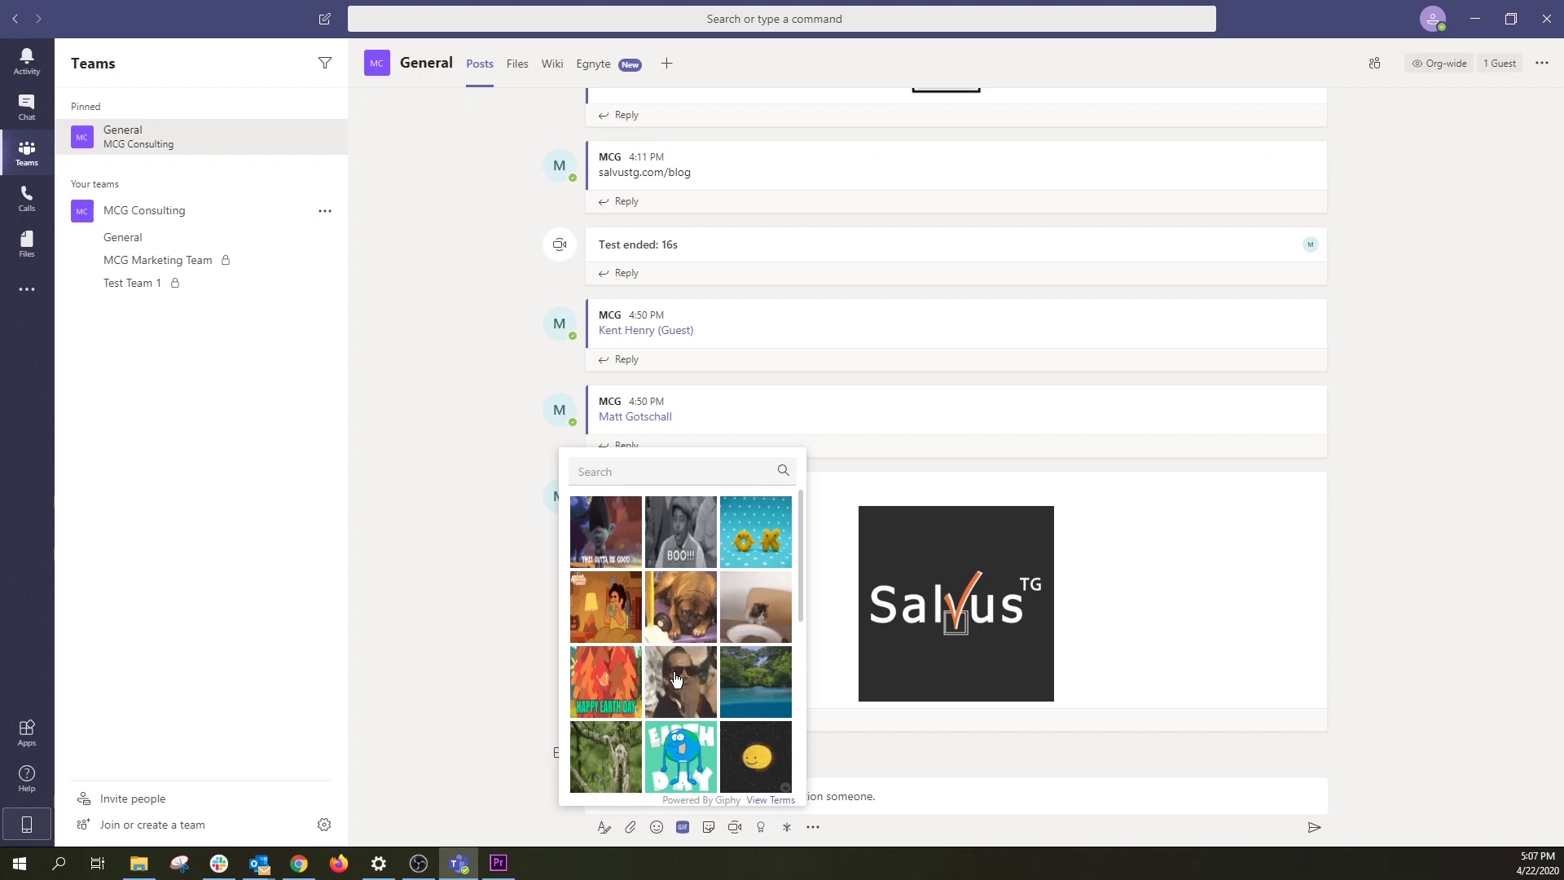
click(700, 684)
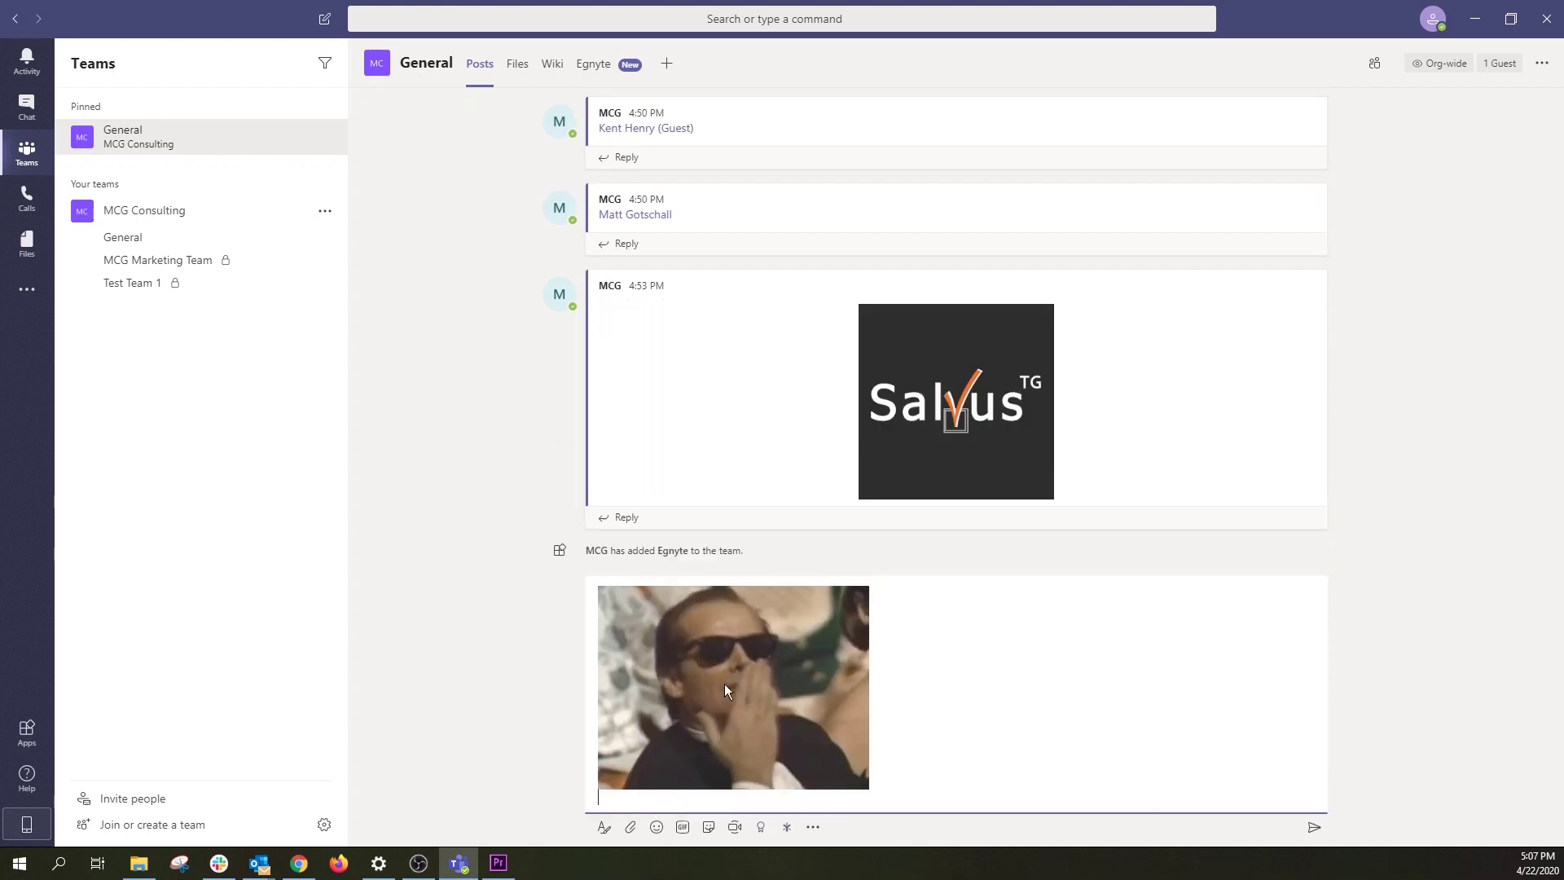
click(1317, 829)
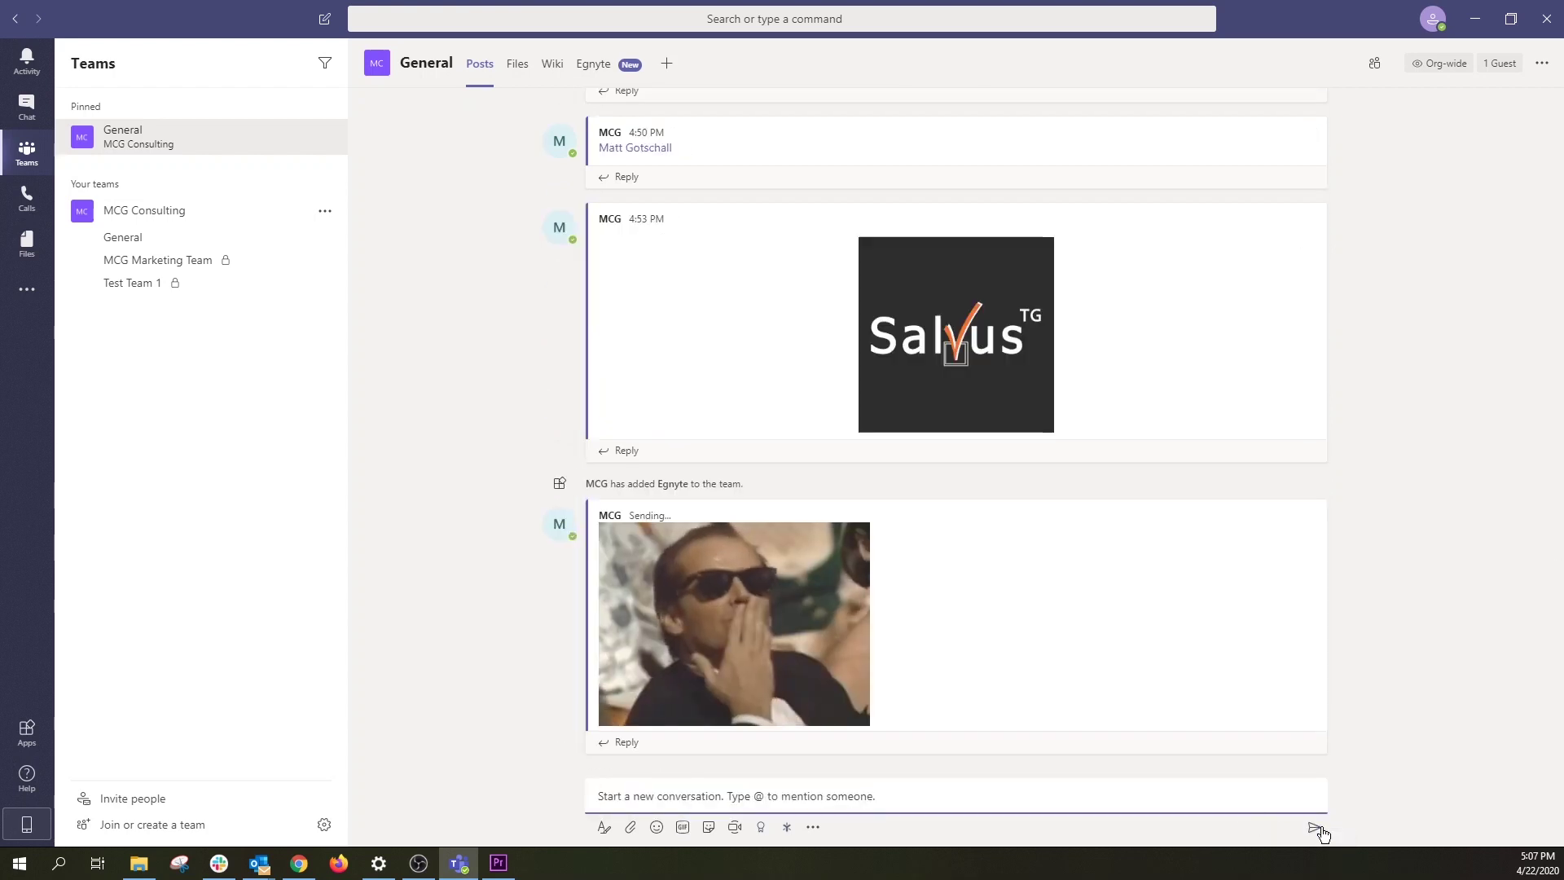
key(alt+Tab)
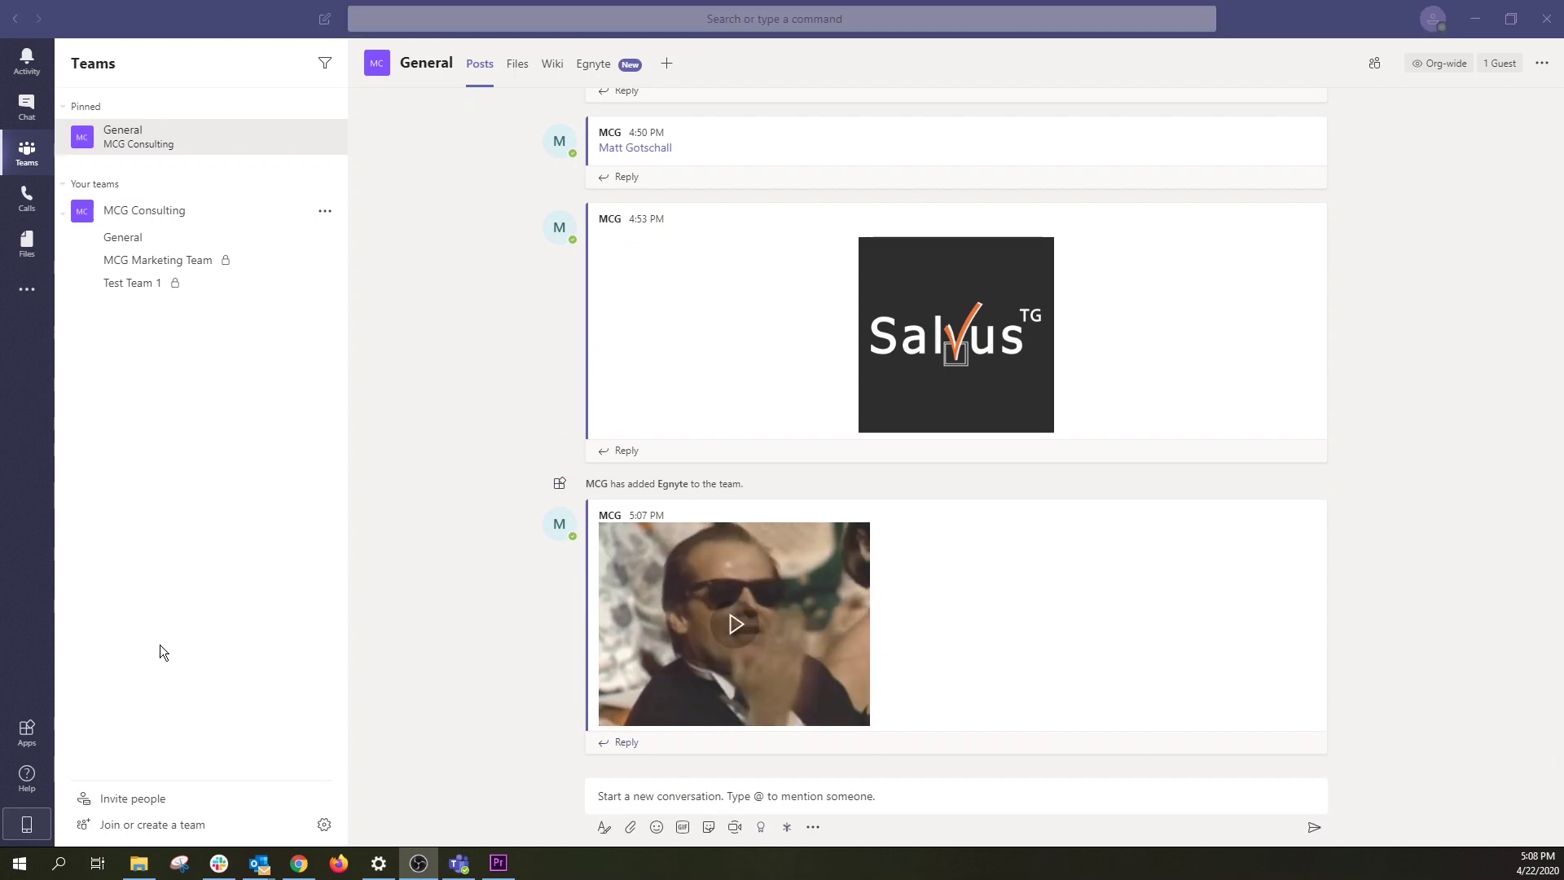
click(27, 778)
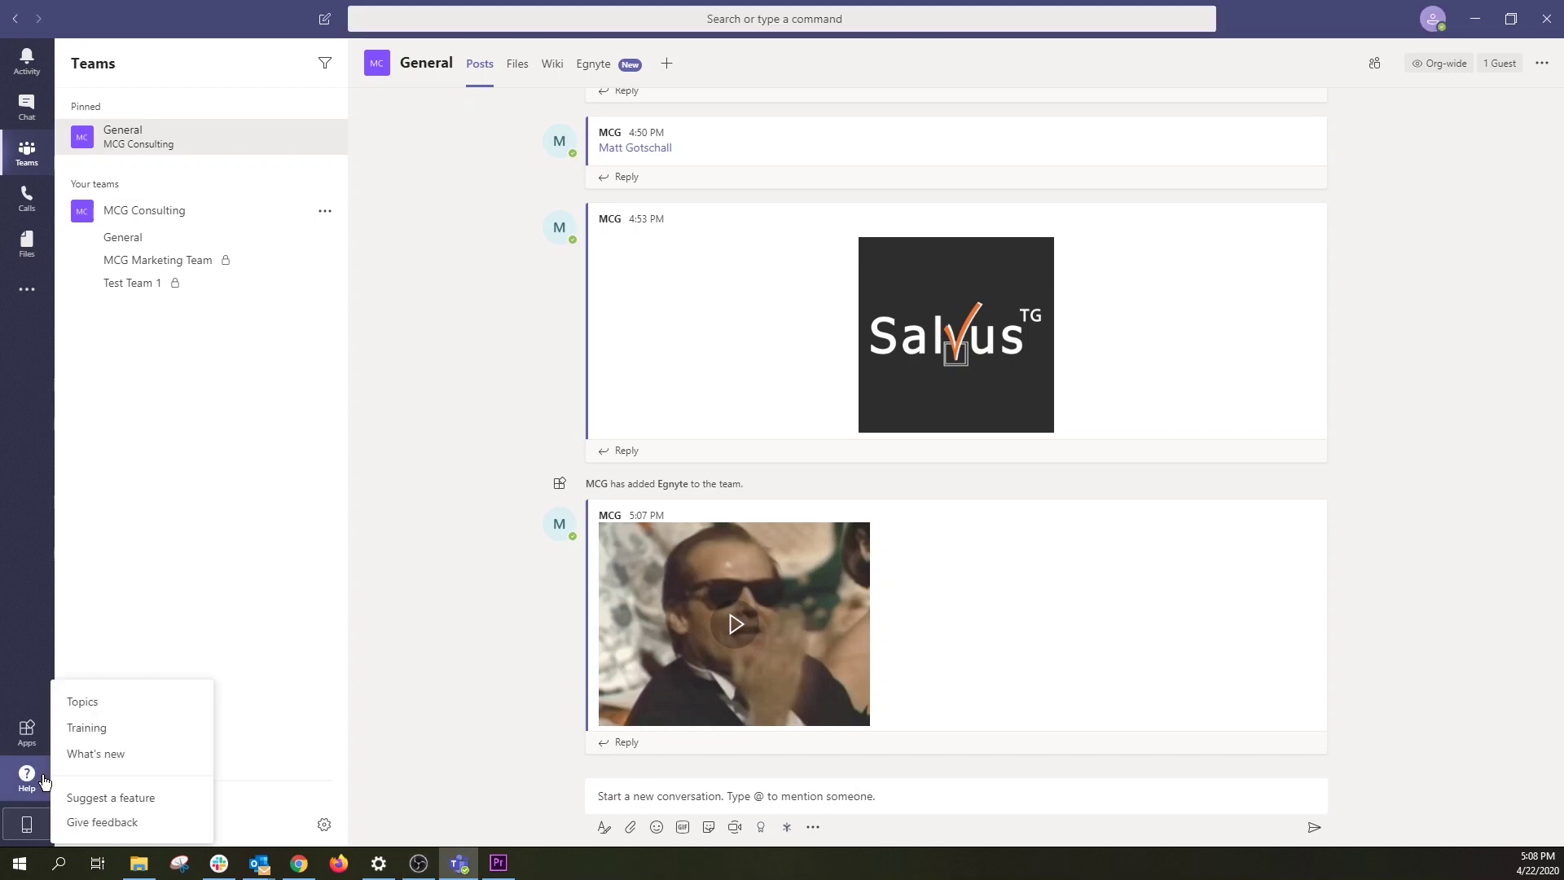
click(115, 705)
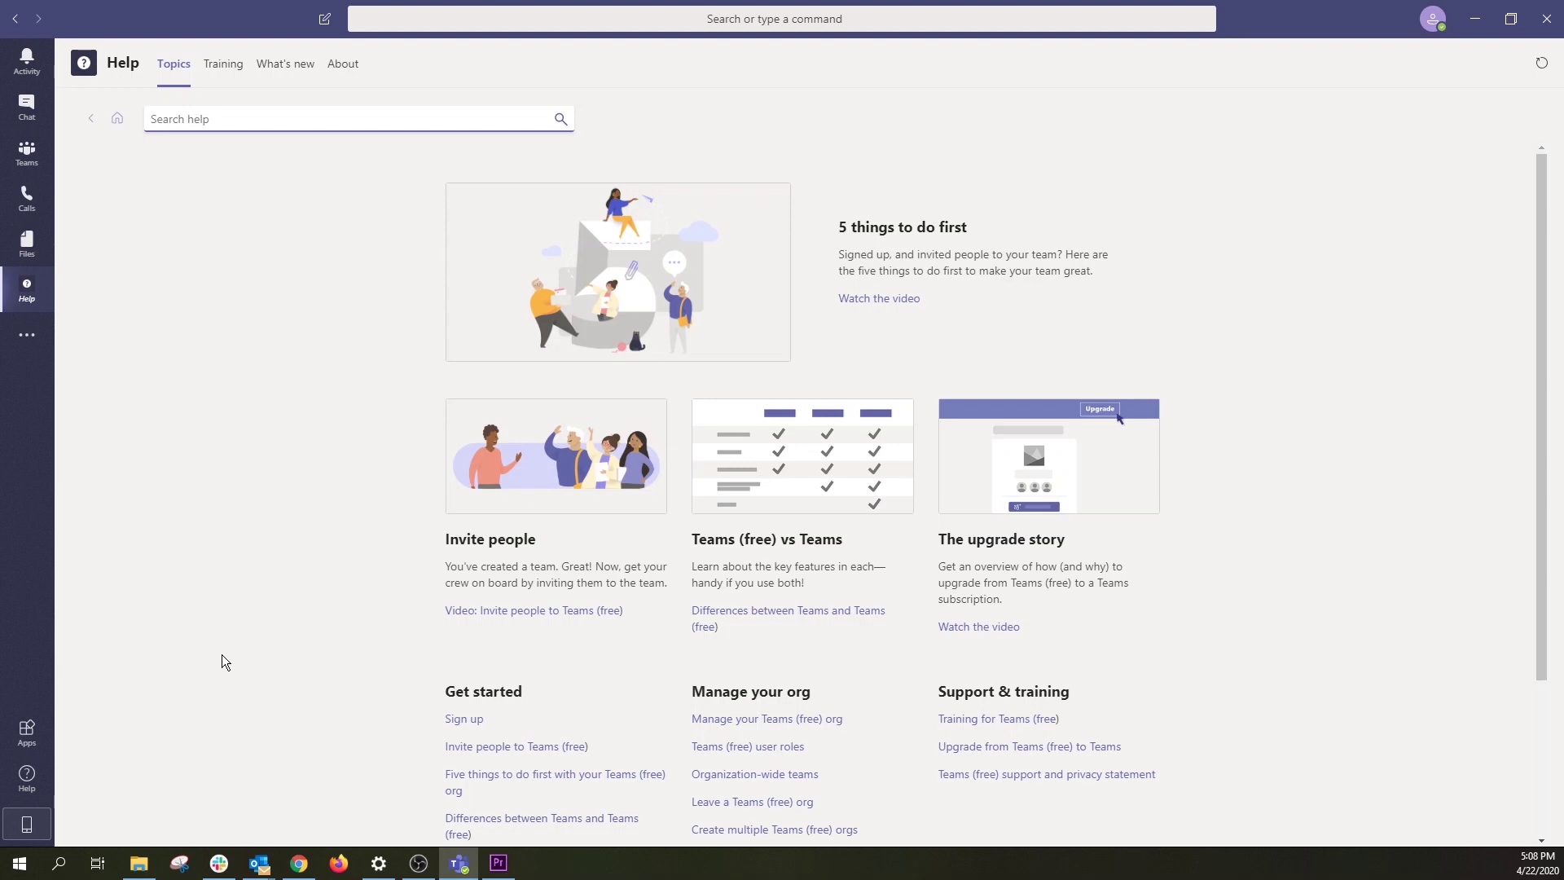
click(266, 125)
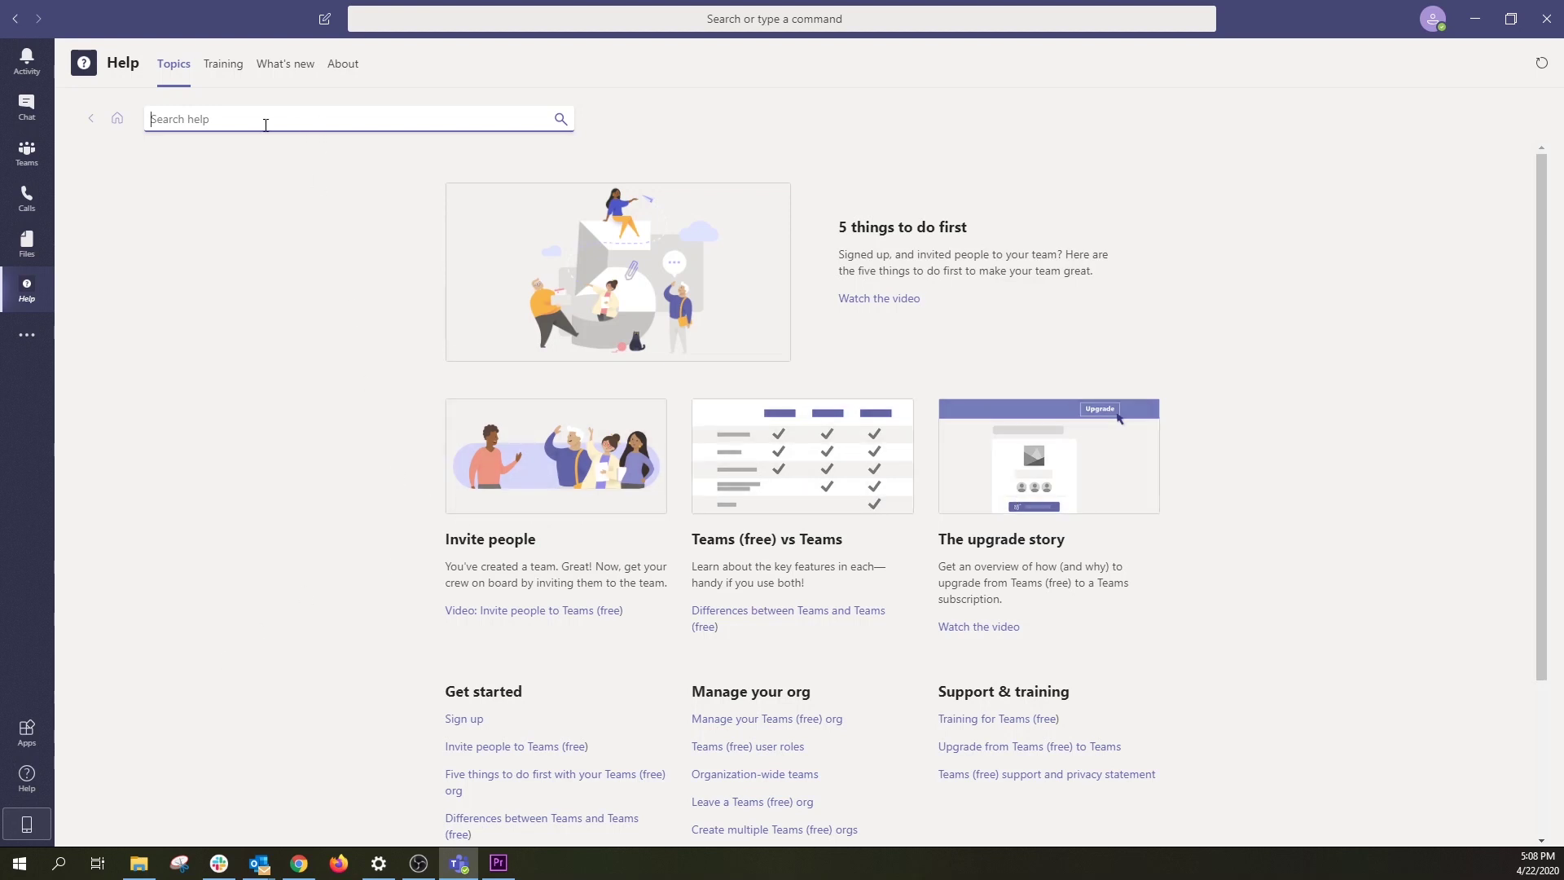
click(239, 68)
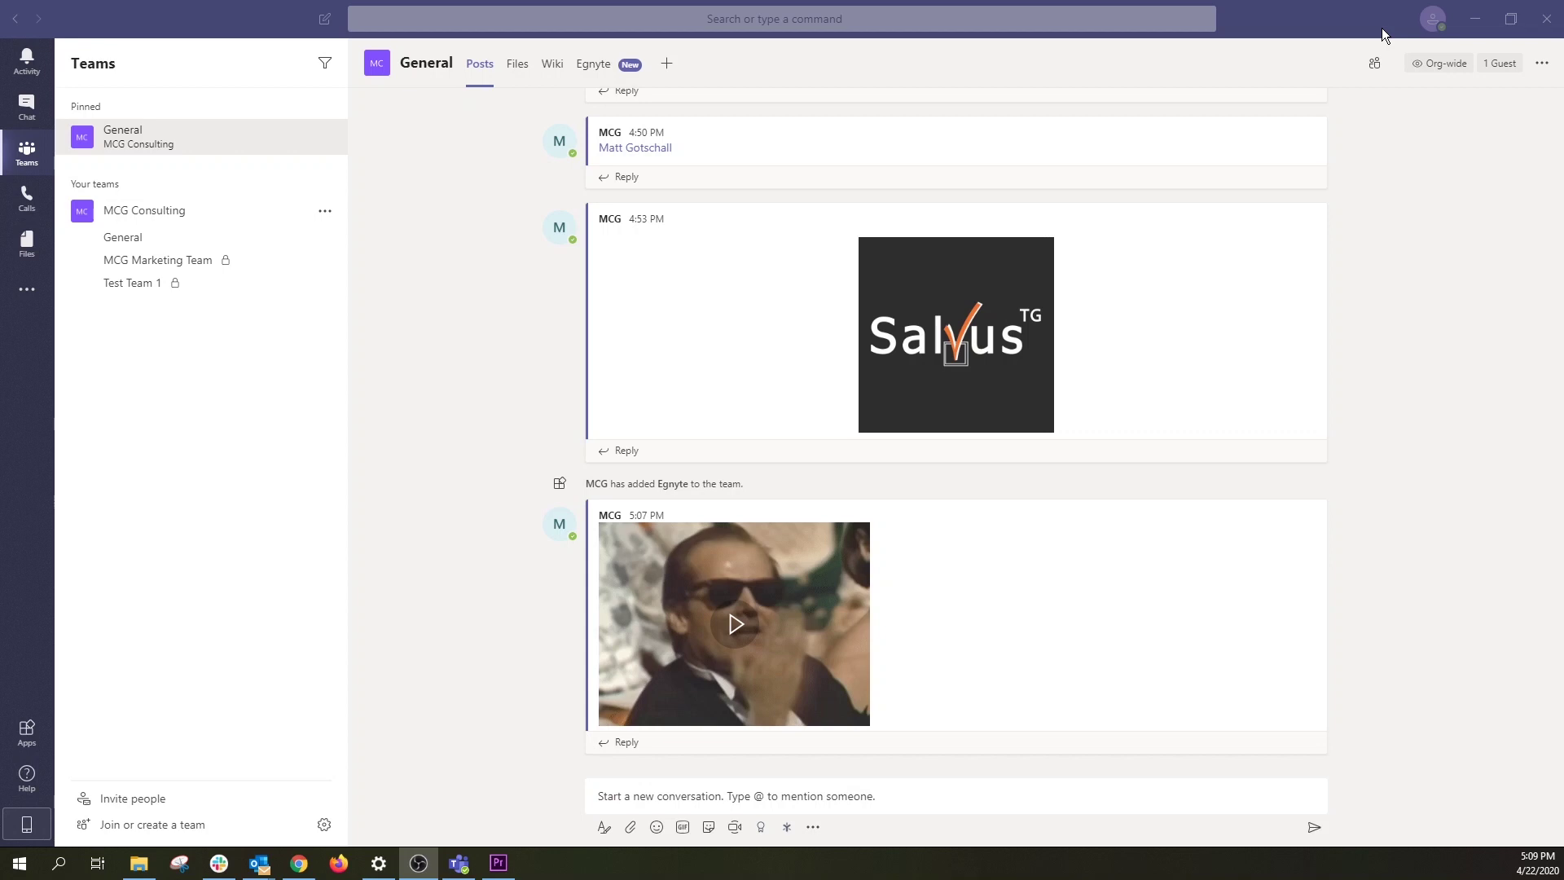
Step: Review the Notifications page in the app settings, then close Settings
click(1436, 20)
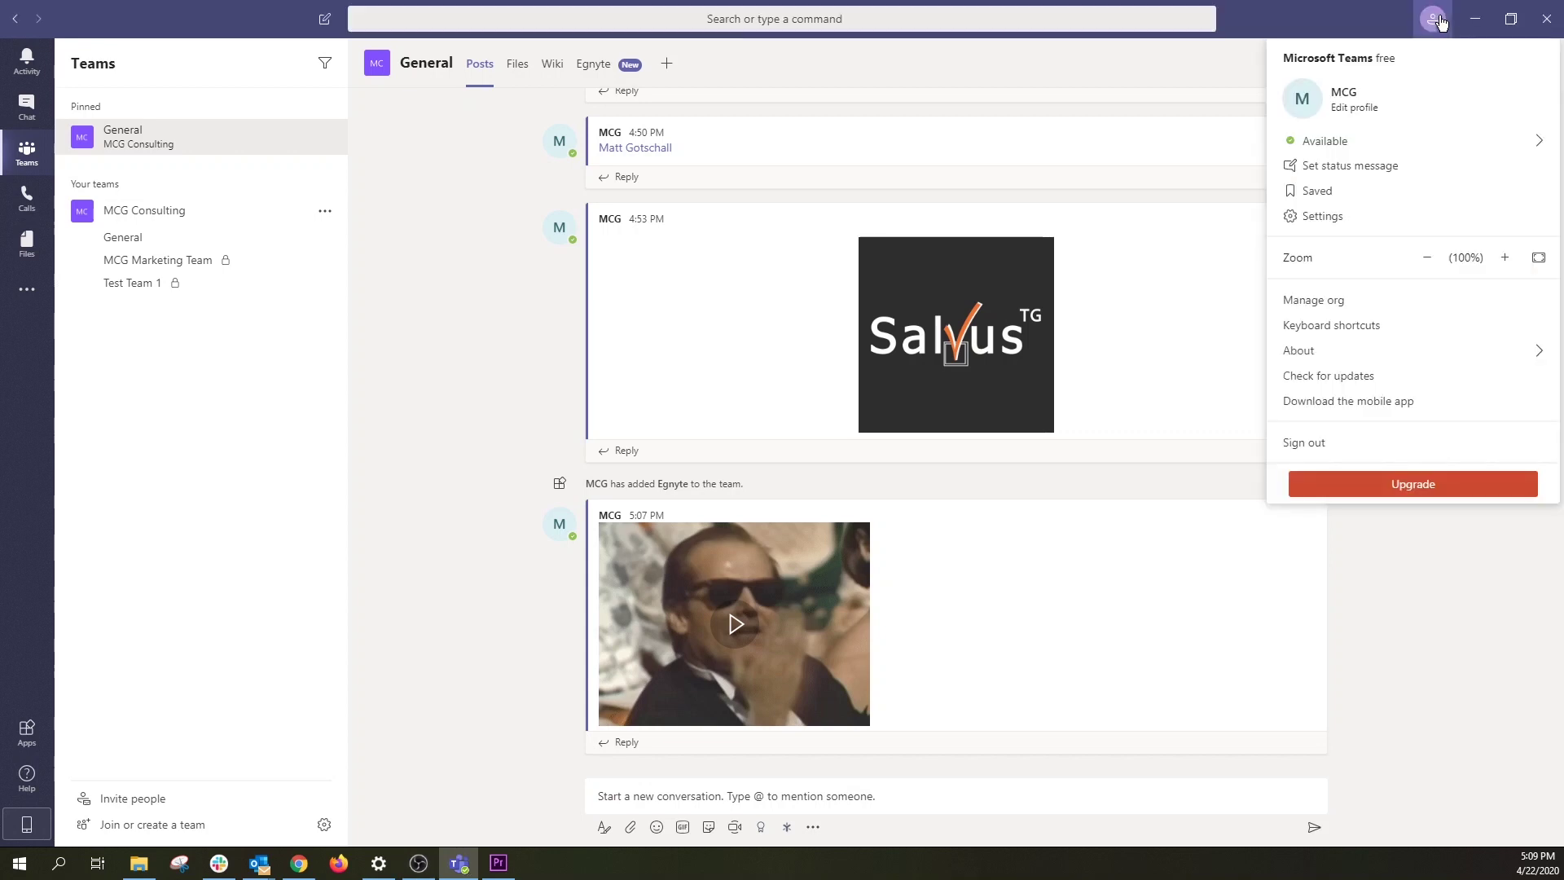
click(1390, 221)
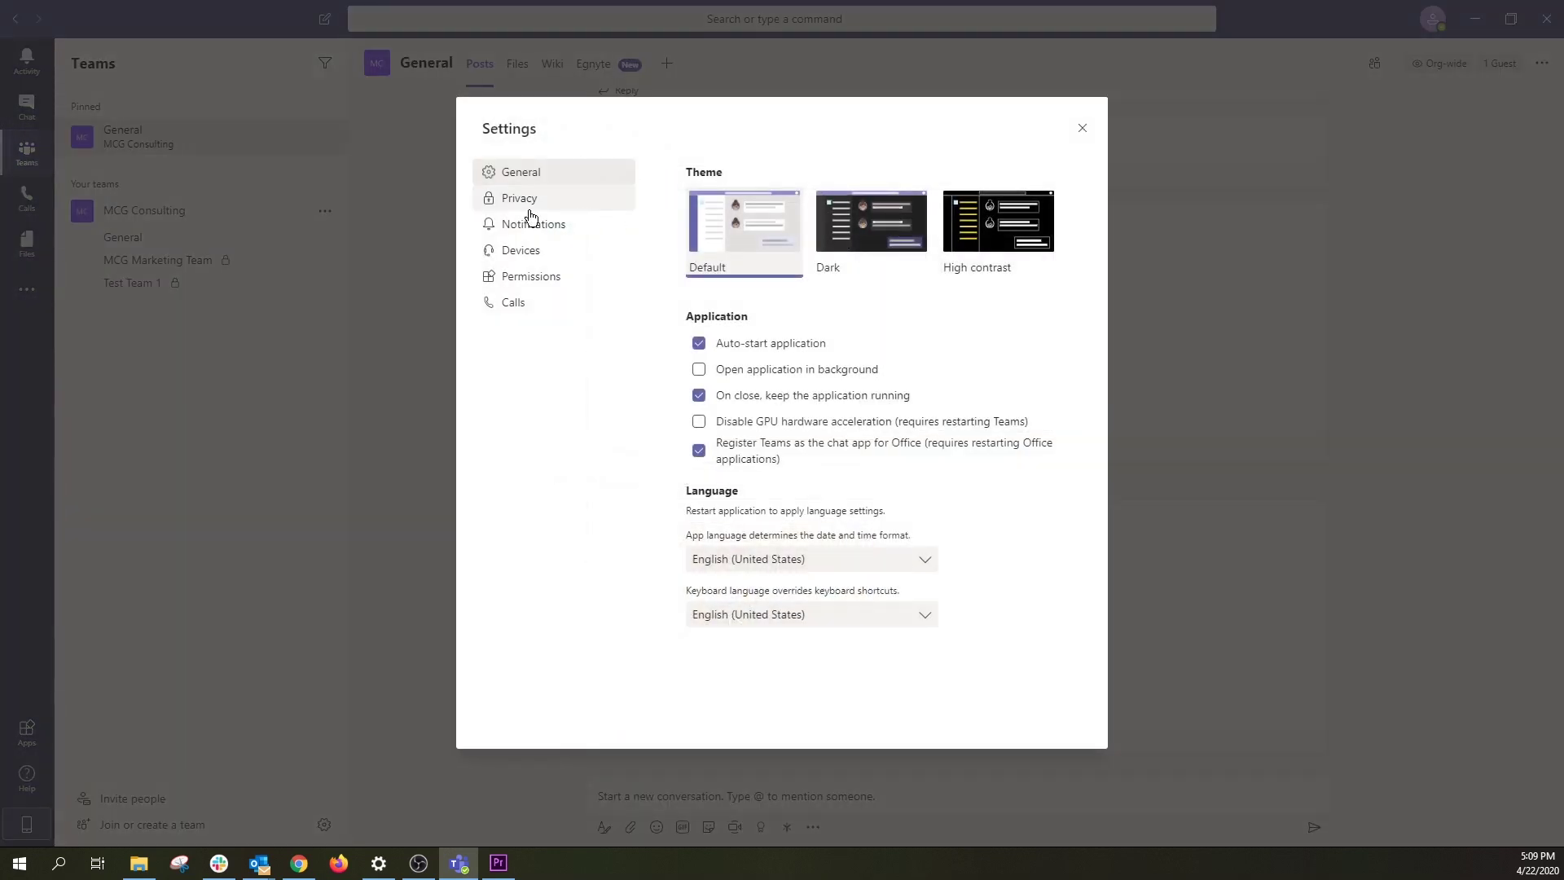
click(525, 224)
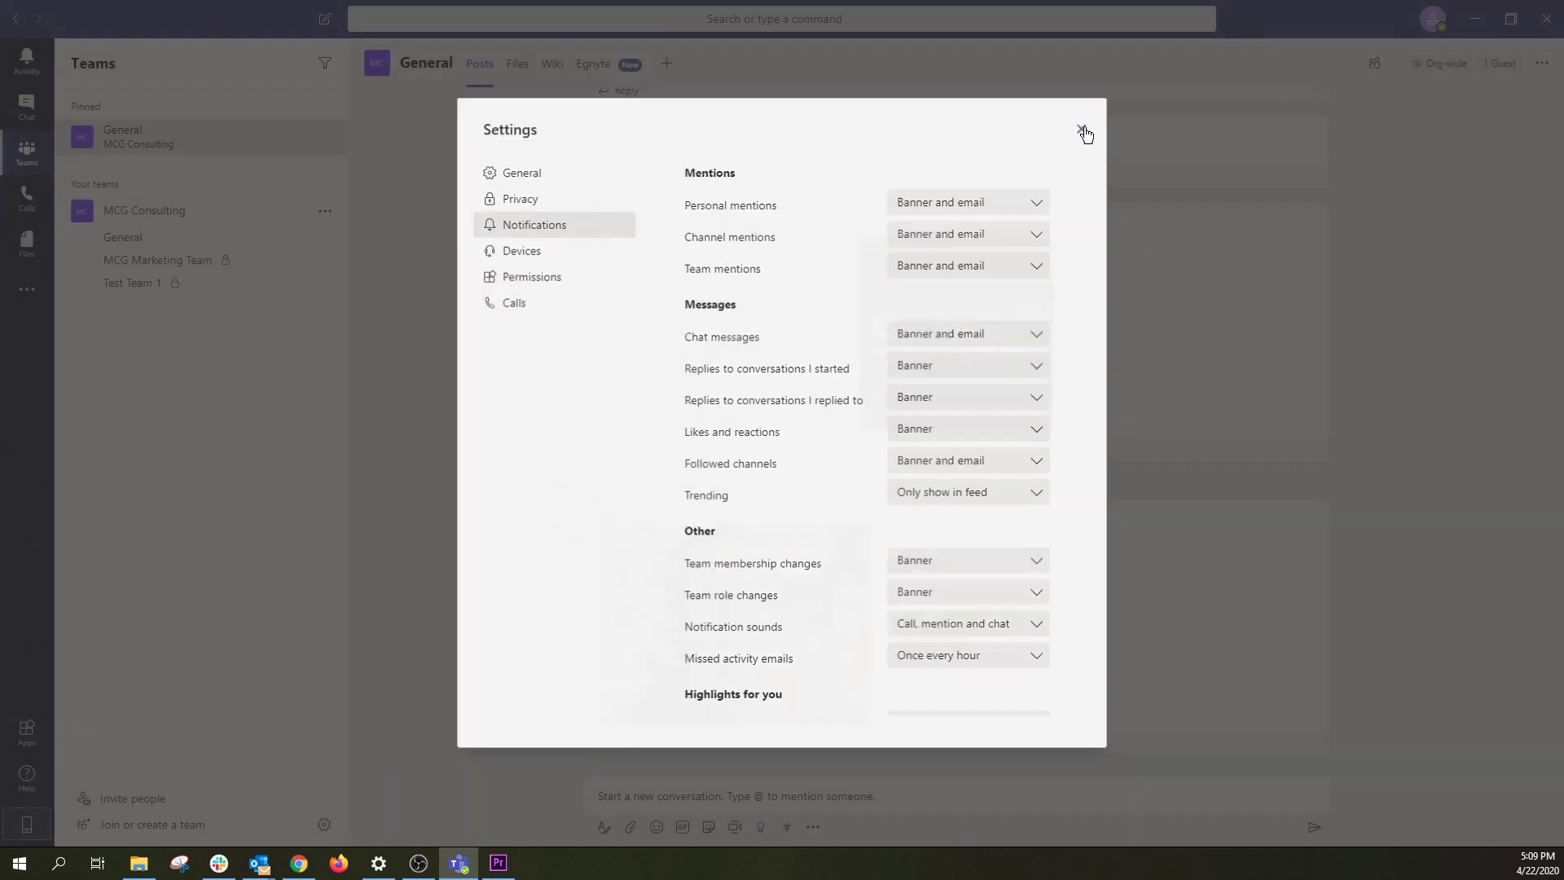
click(1082, 128)
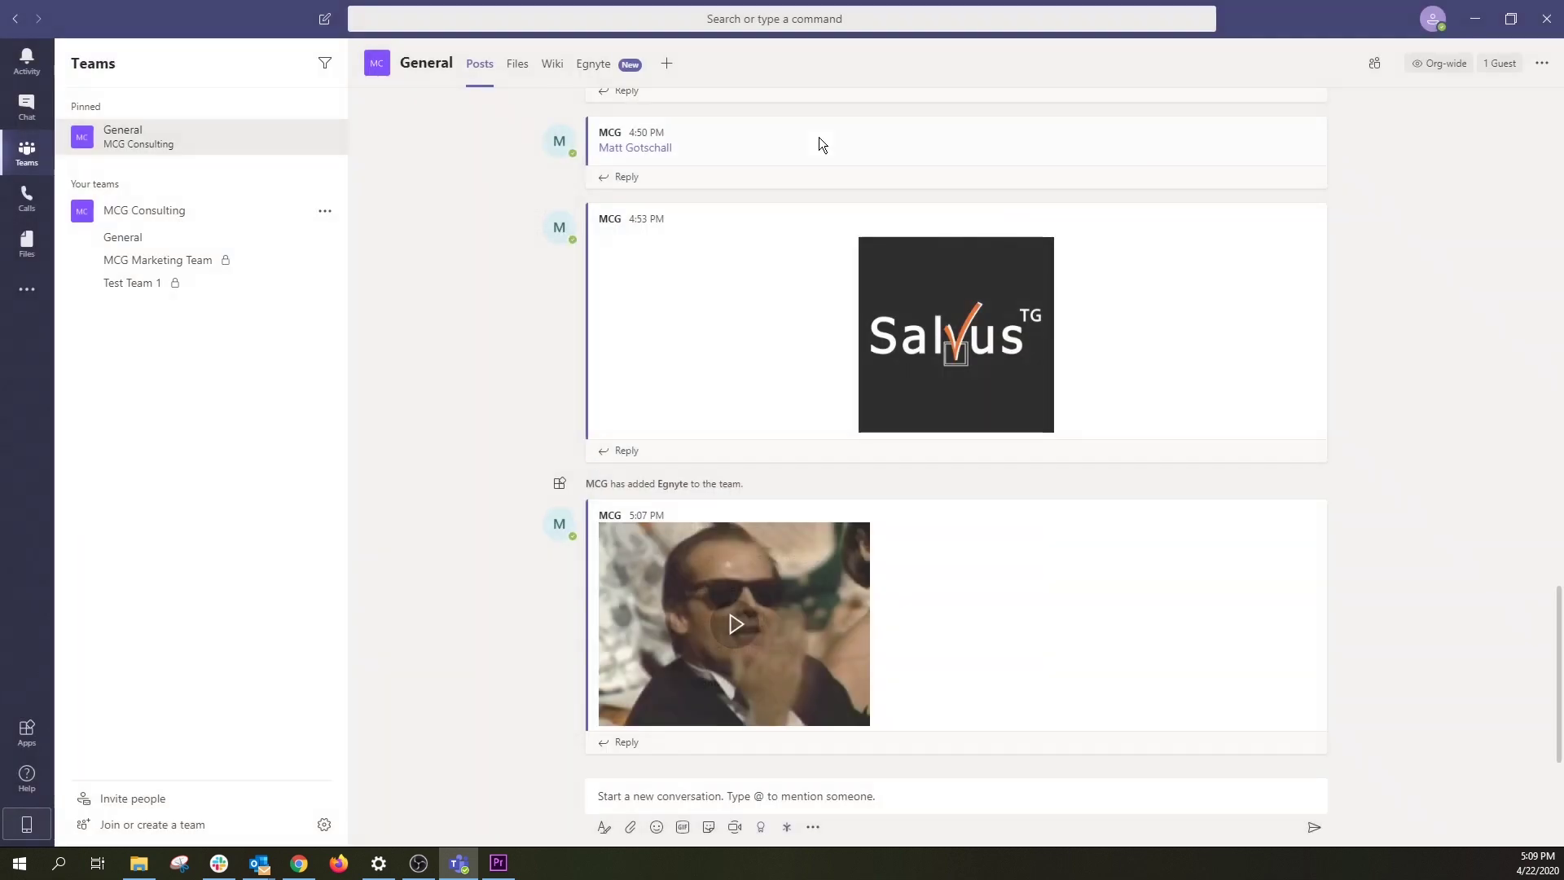
Step: Open the Channel notifications options for the pinned General channel
mouse_move(339, 146)
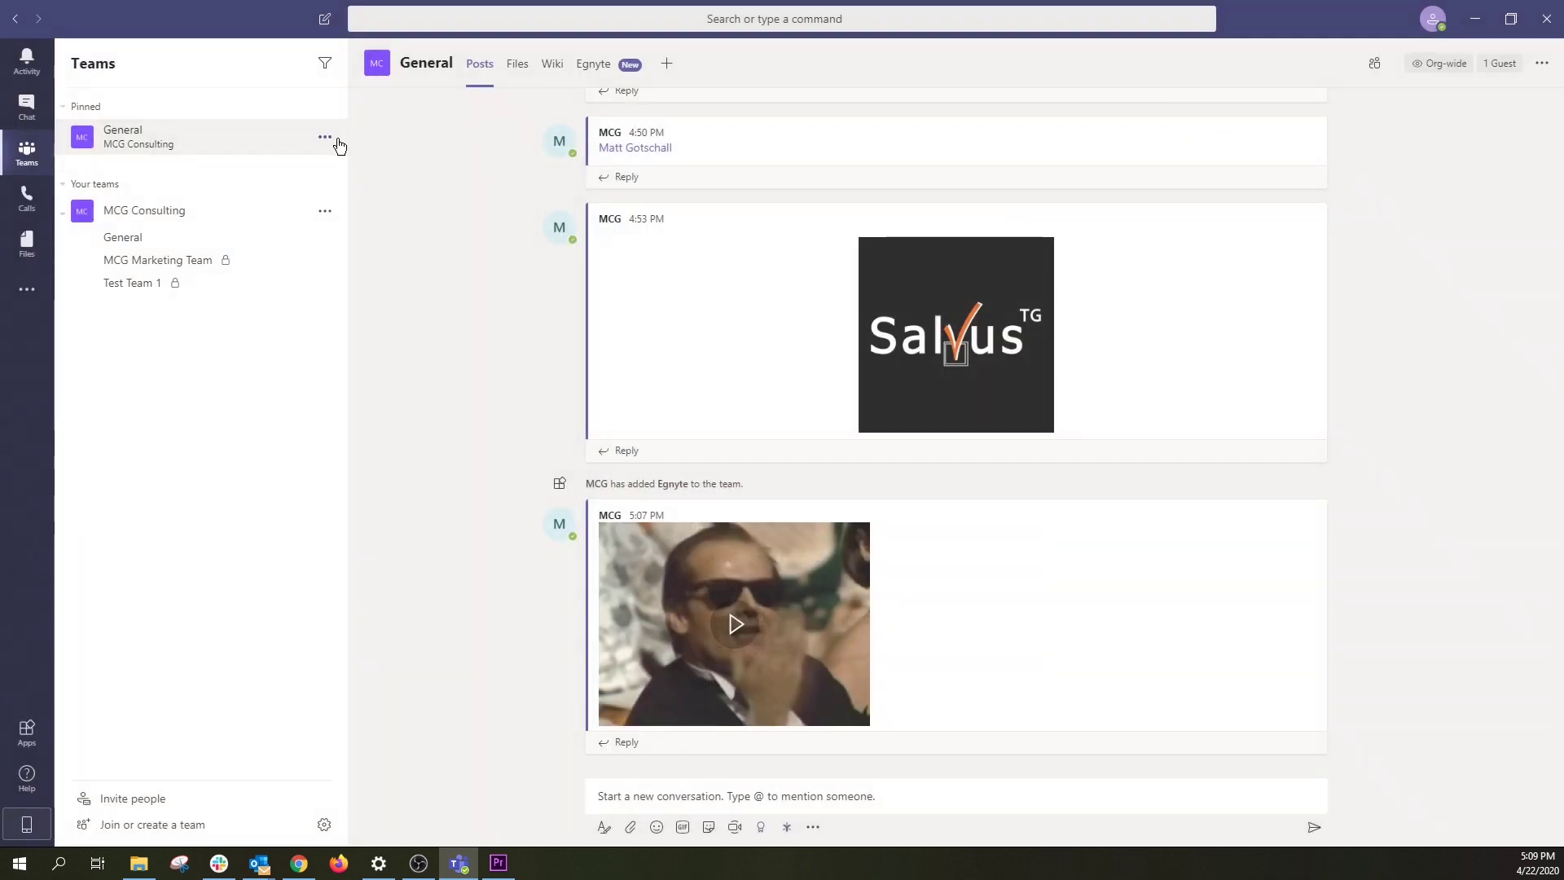
click(339, 146)
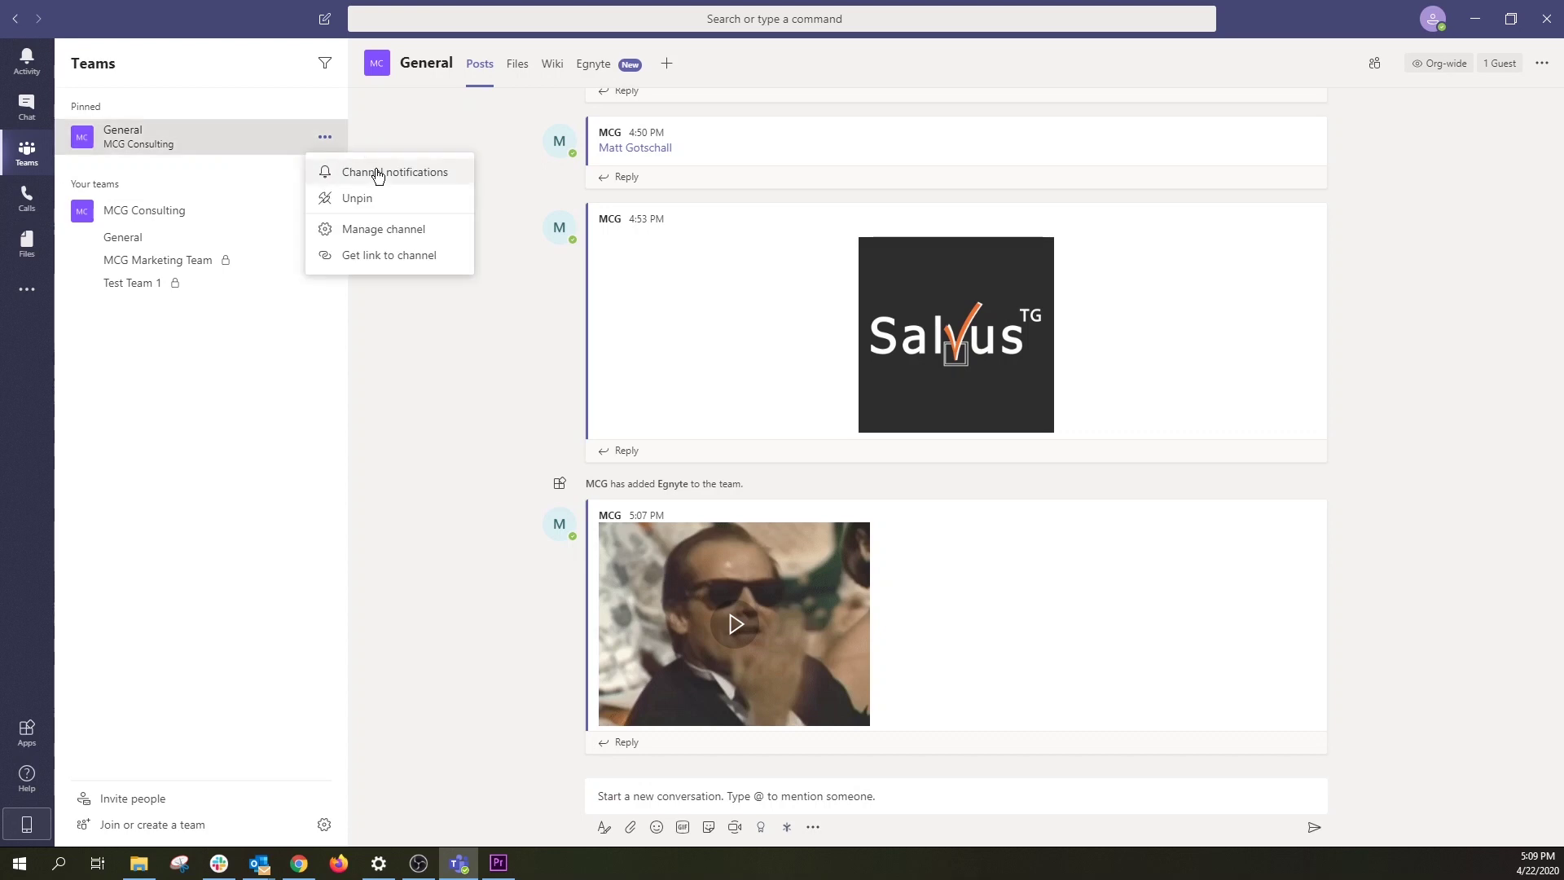
click(453, 173)
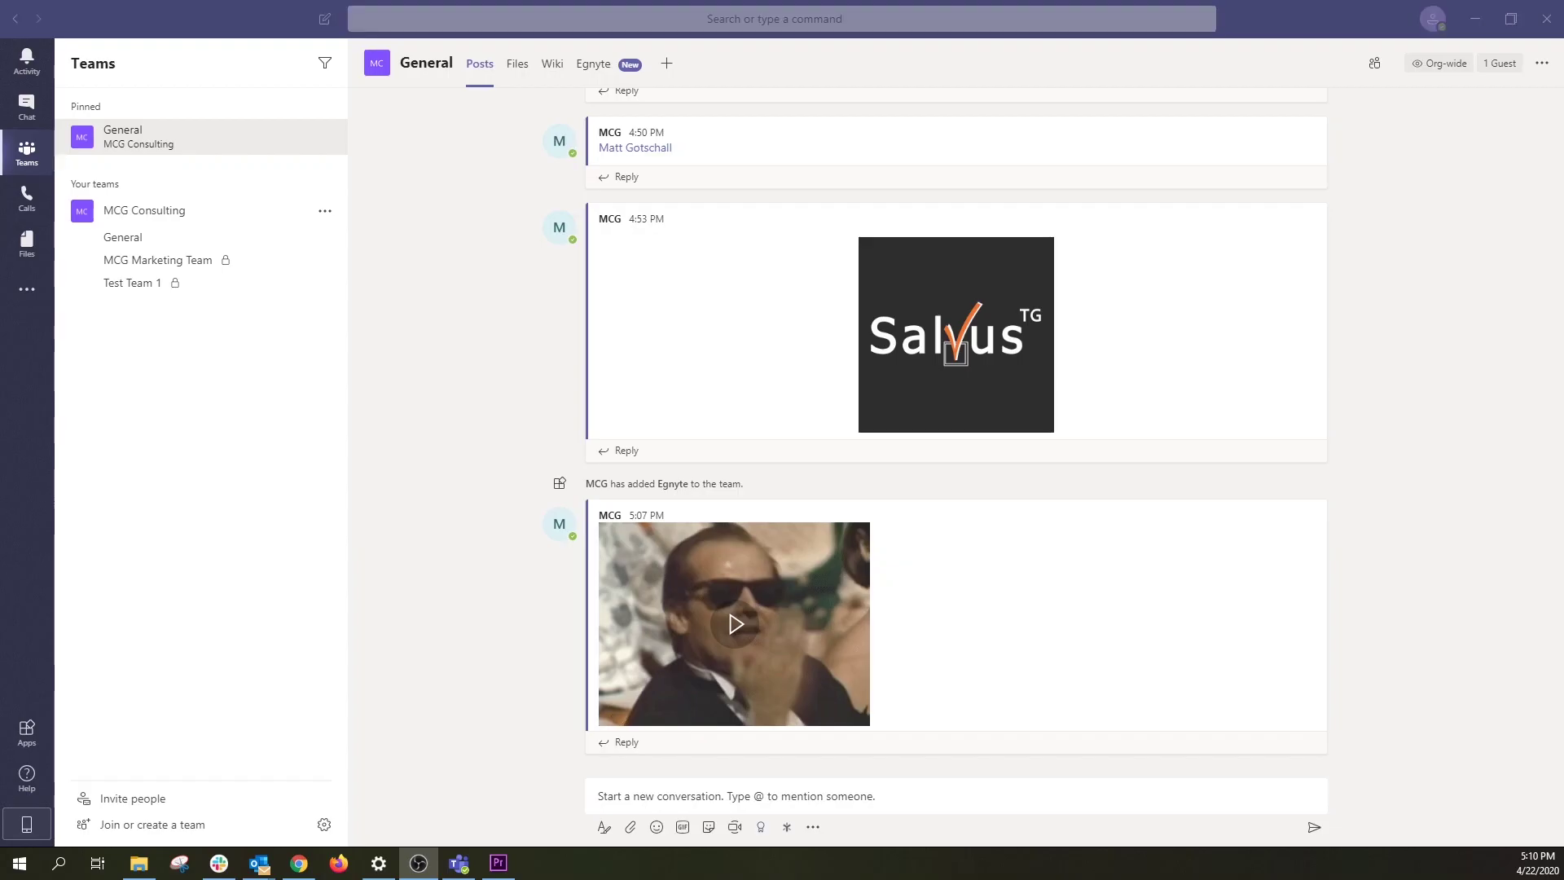
Step: Open the Activity feed and jump to the 'Hello MCG' mention and the response mention in chat
click(37, 73)
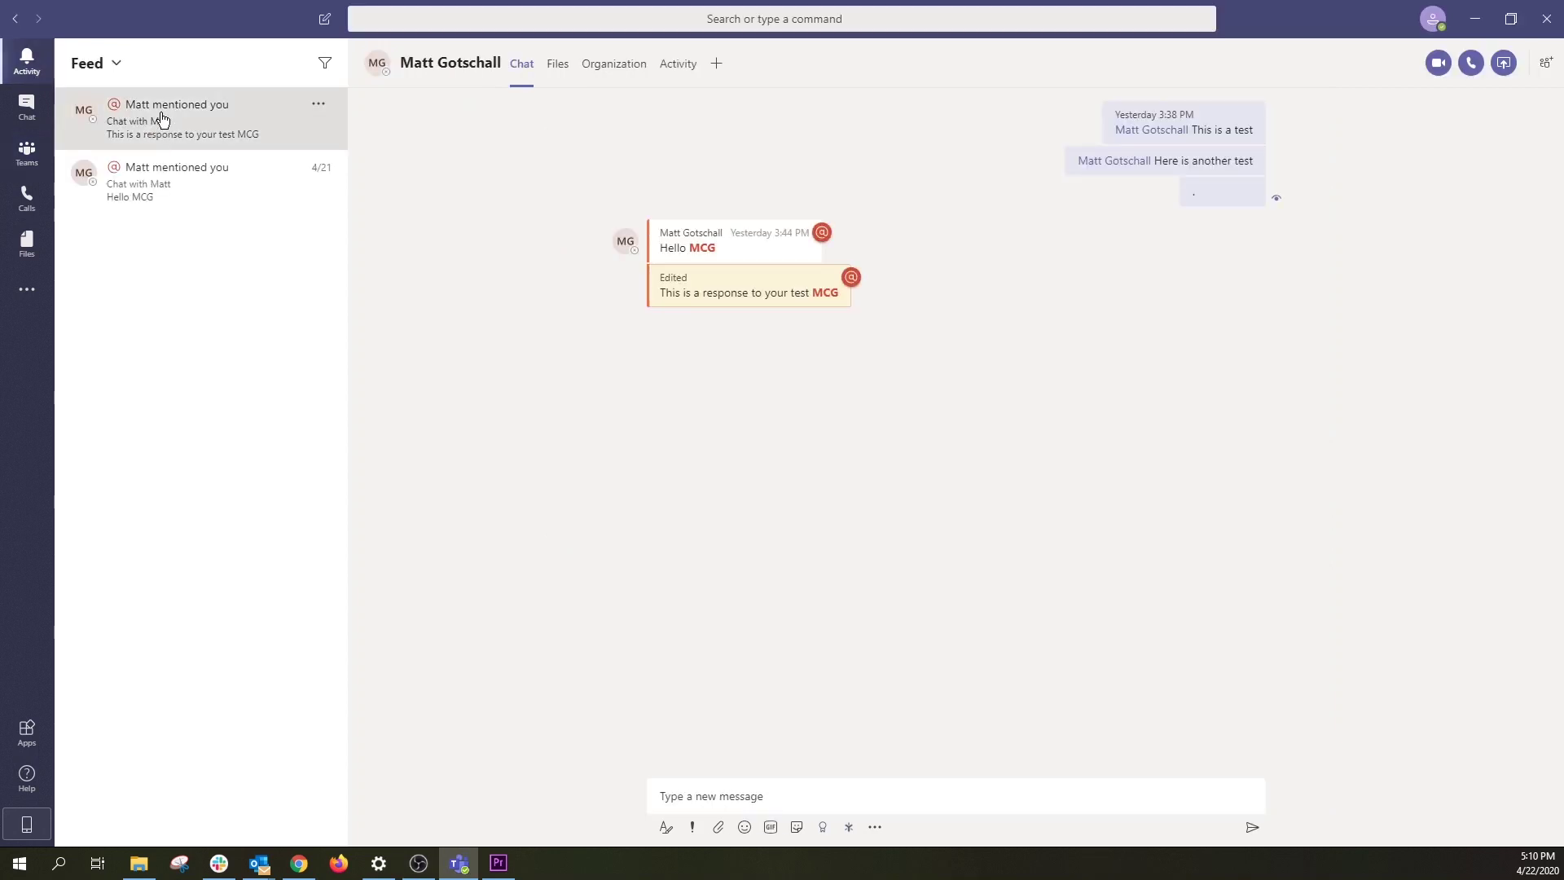
click(163, 185)
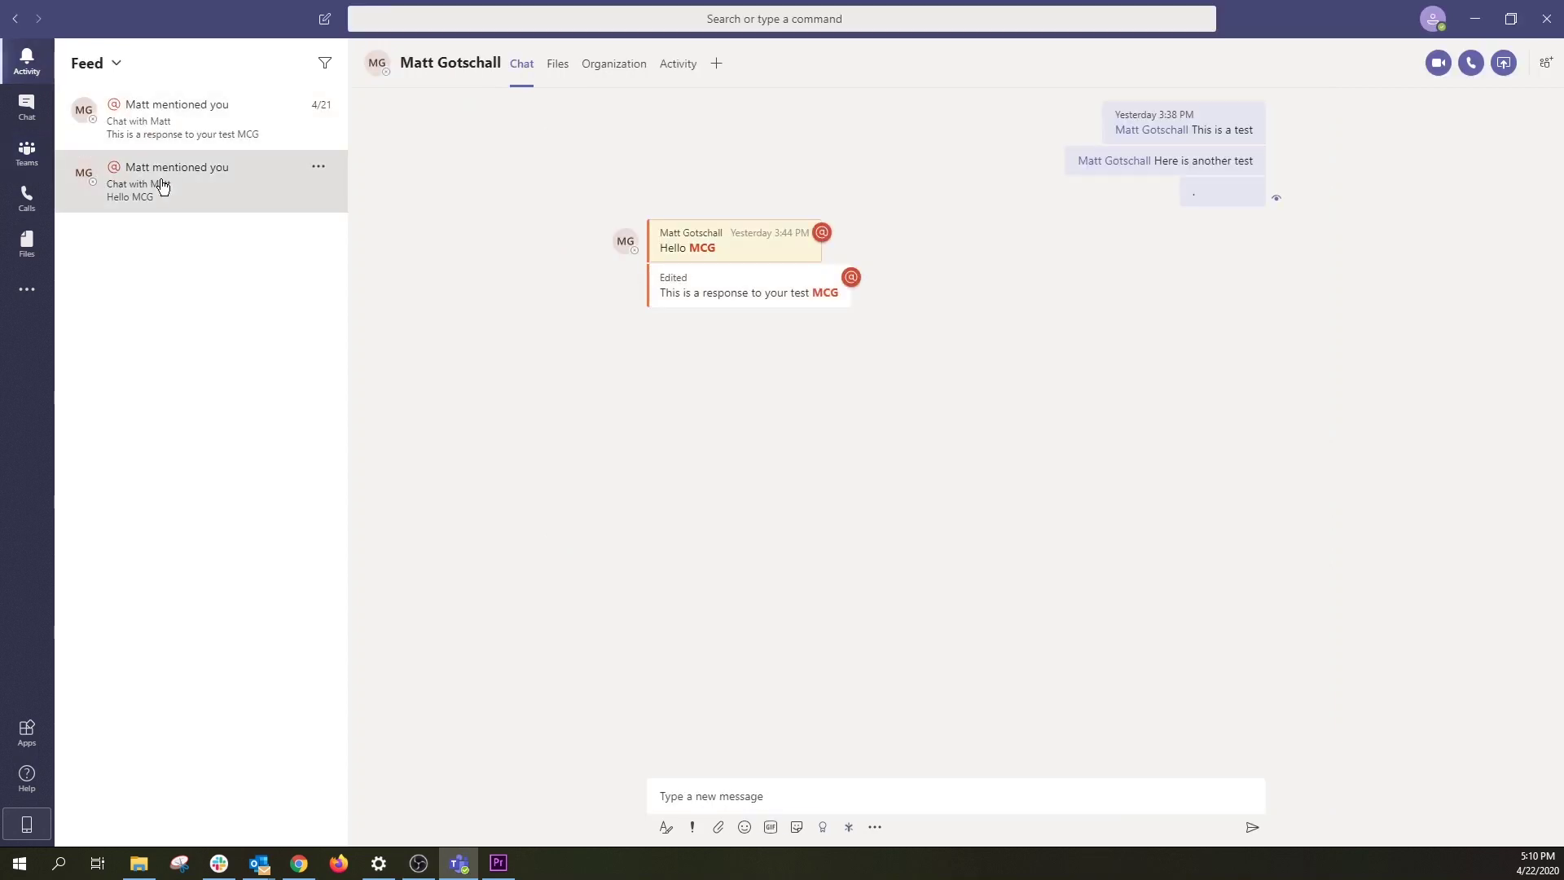
click(186, 129)
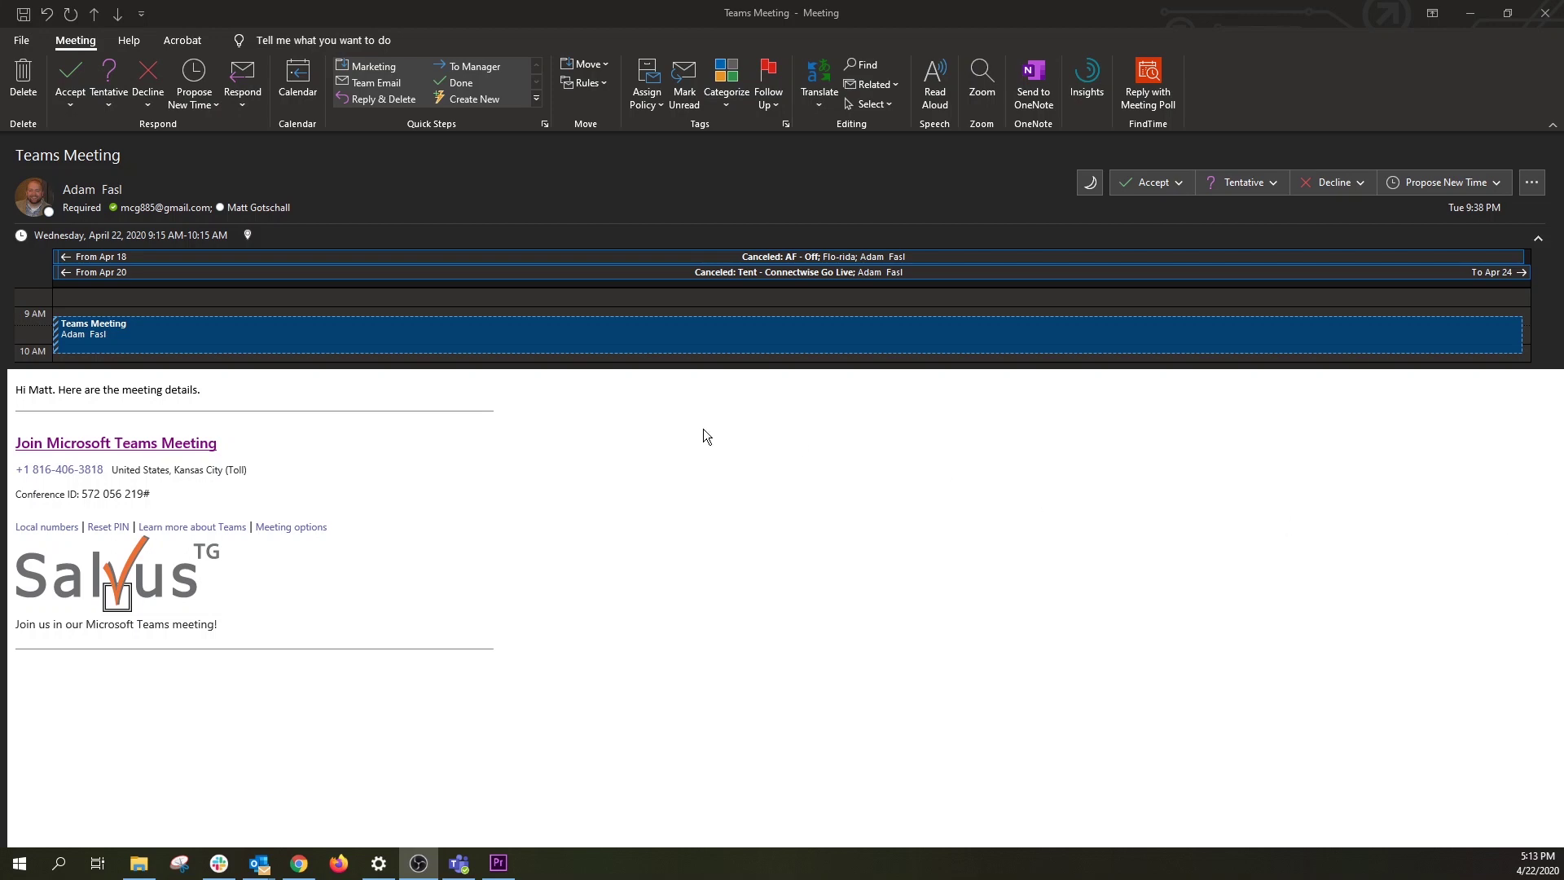
Step: Select the invite's dial-in number, join the Teams meeting briefly, leave, and dismiss the call feedback
drag(266, 469, 60, 481)
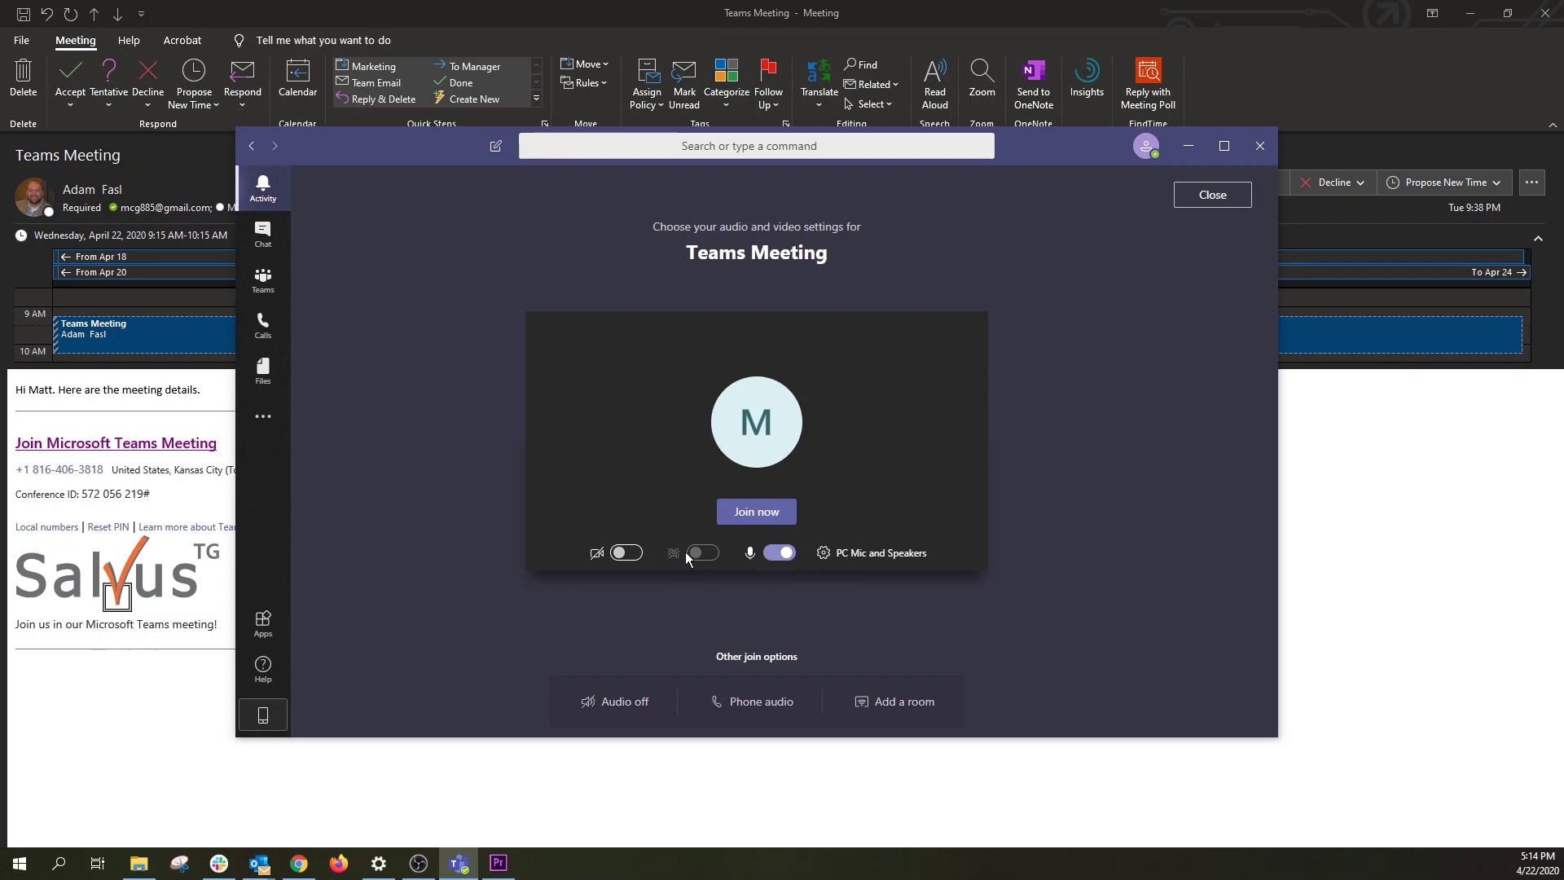
click(760, 524)
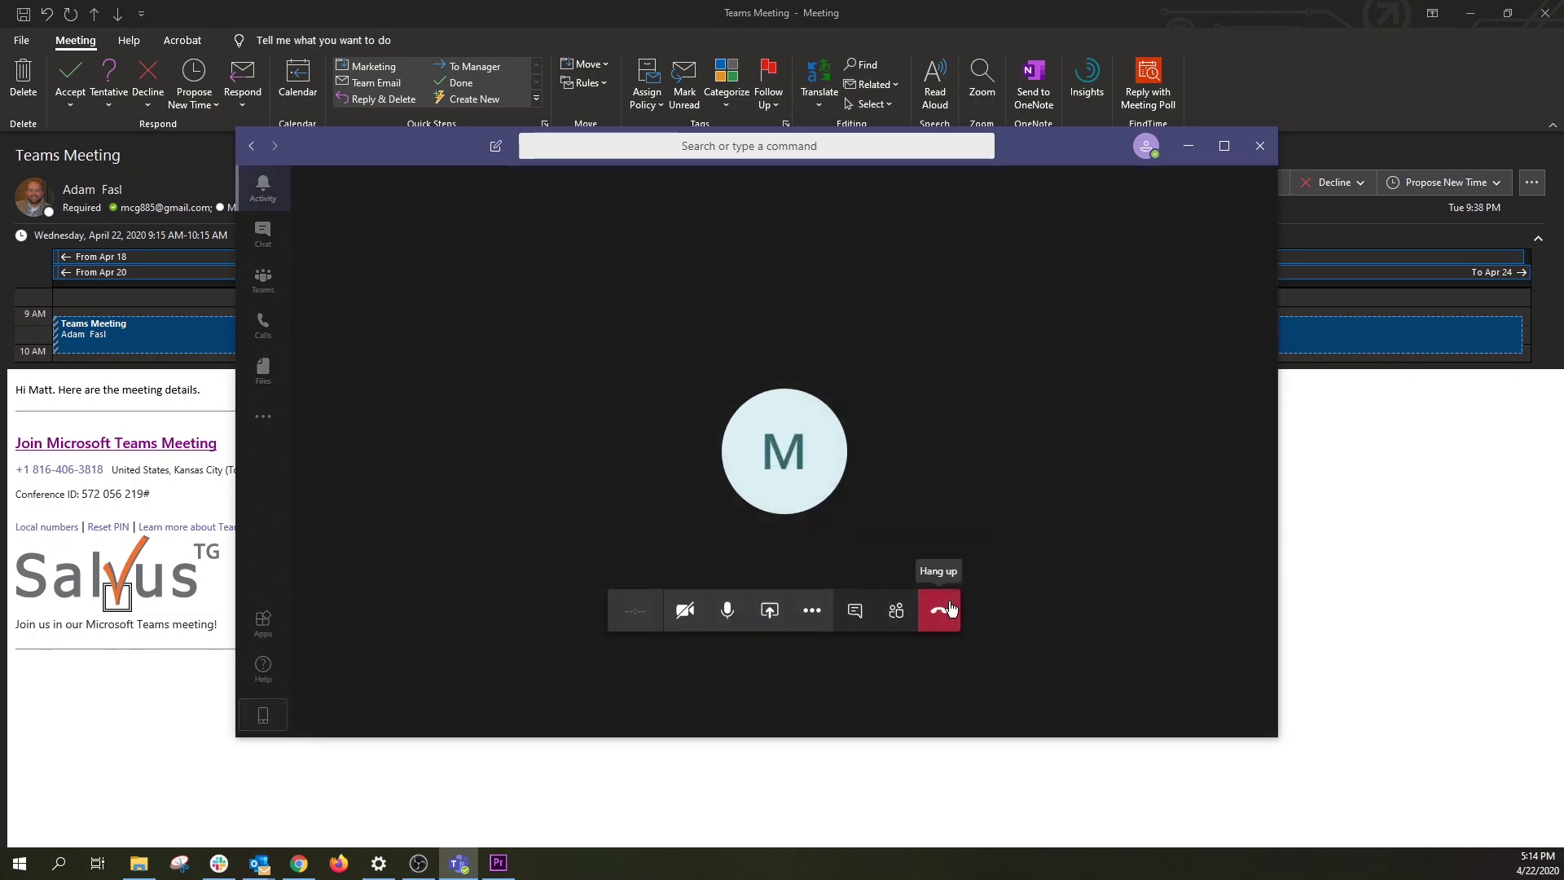
click(950, 609)
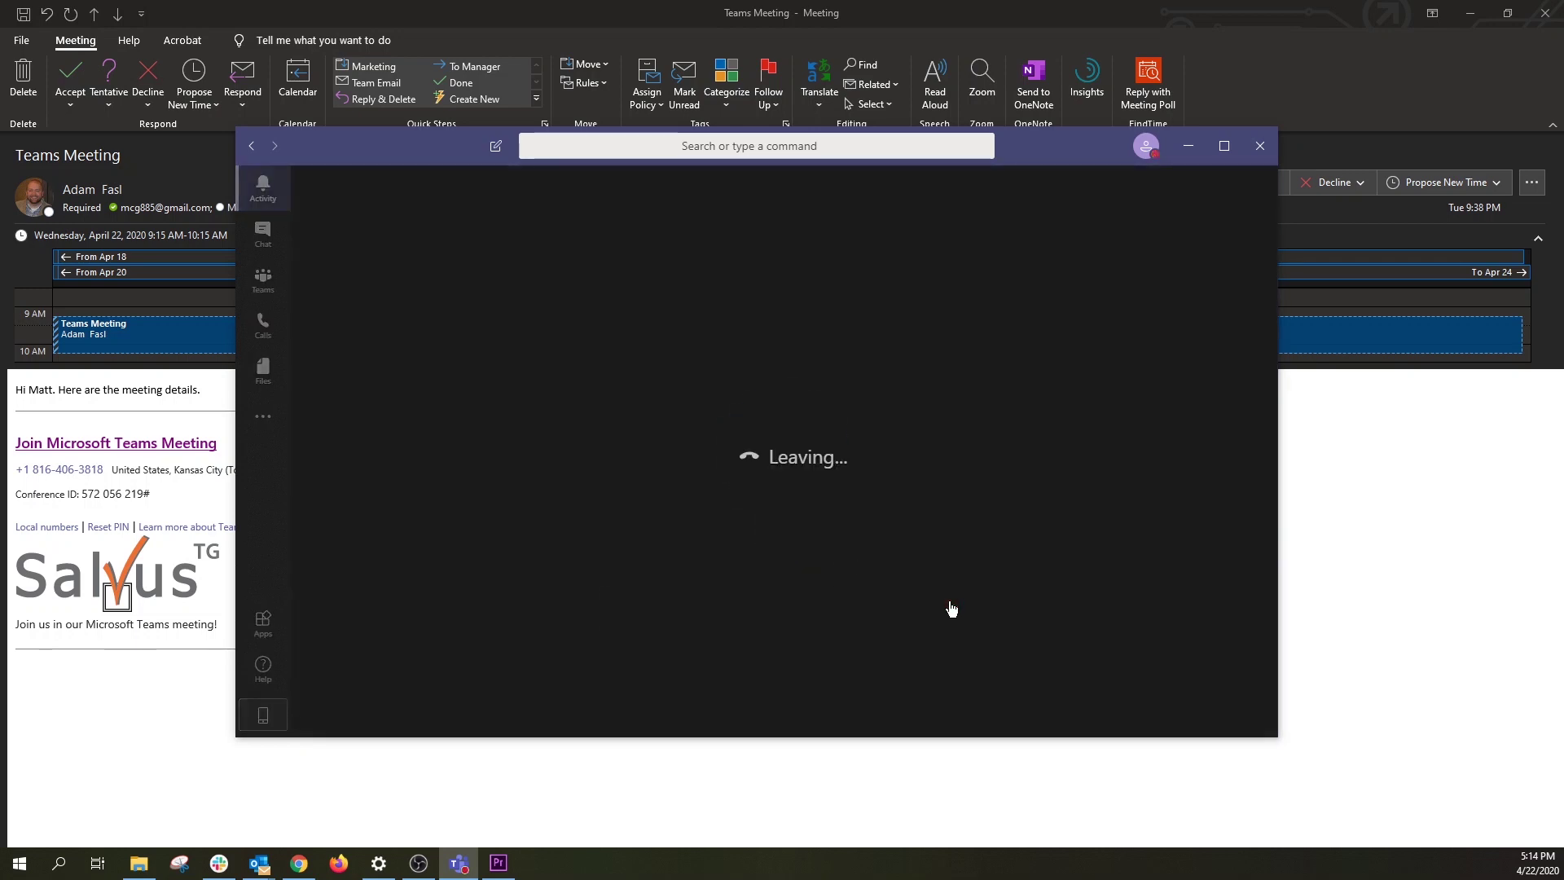
click(1188, 145)
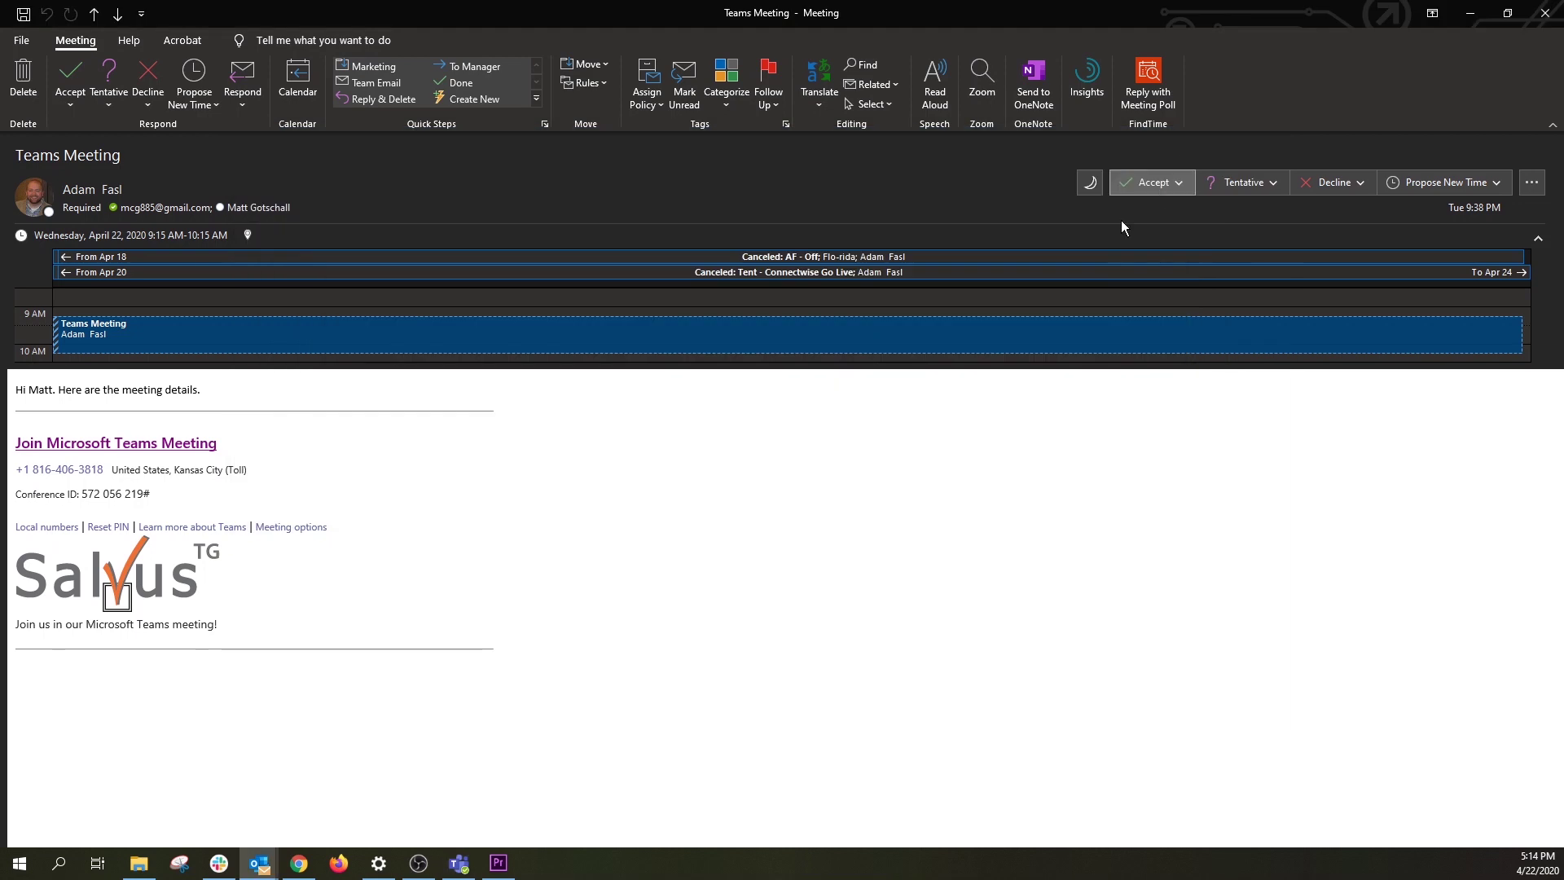
mouse_move(299, 863)
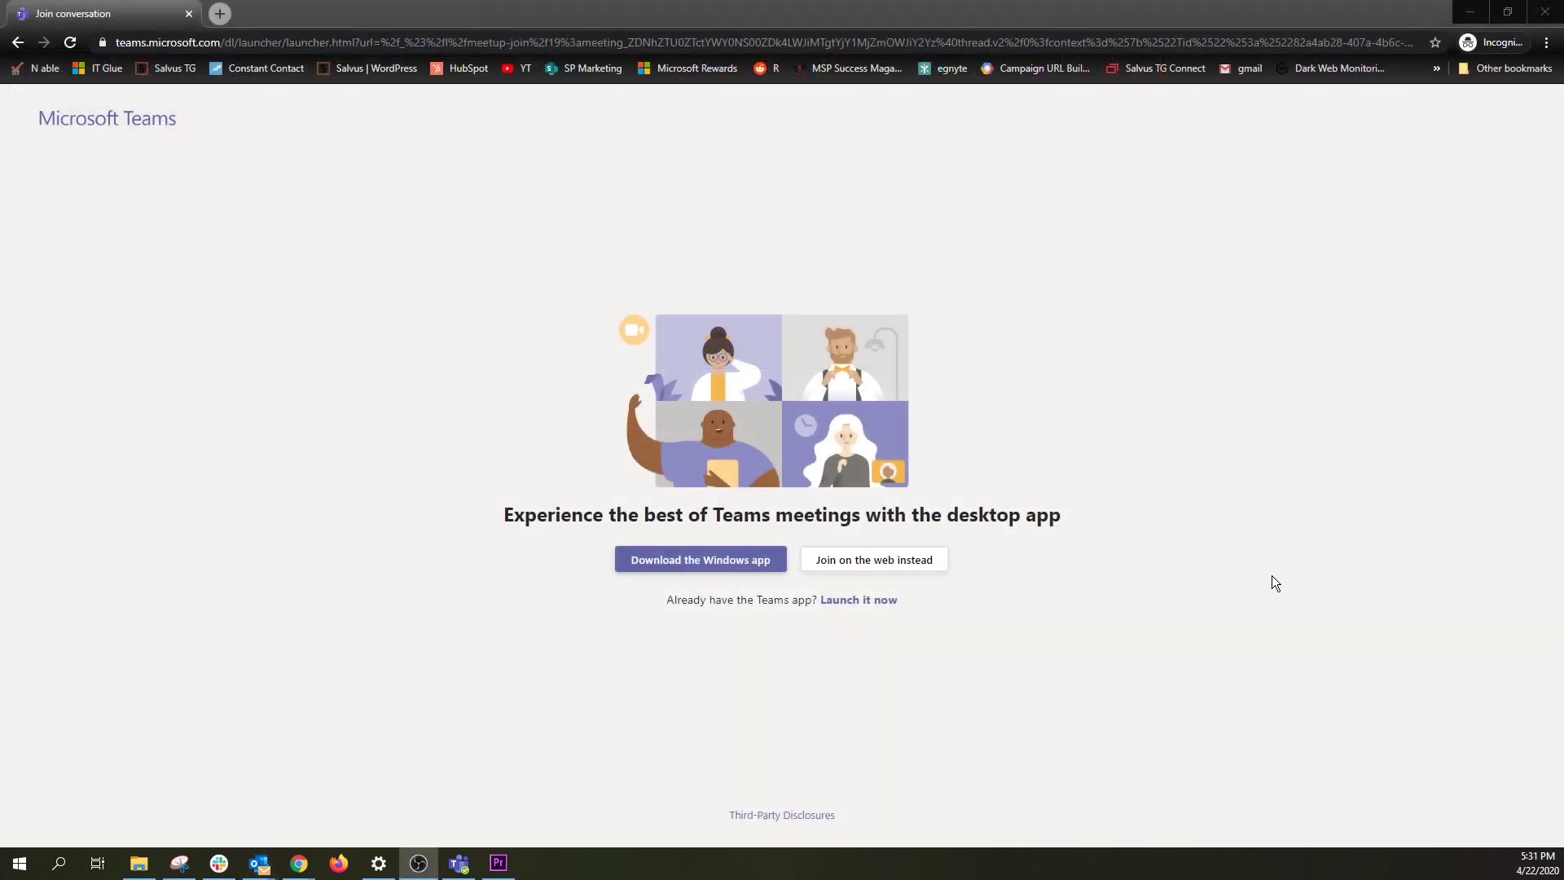
Step: Join the meeting on the web as a named guest with camera and mic off, then hang up
click(825, 570)
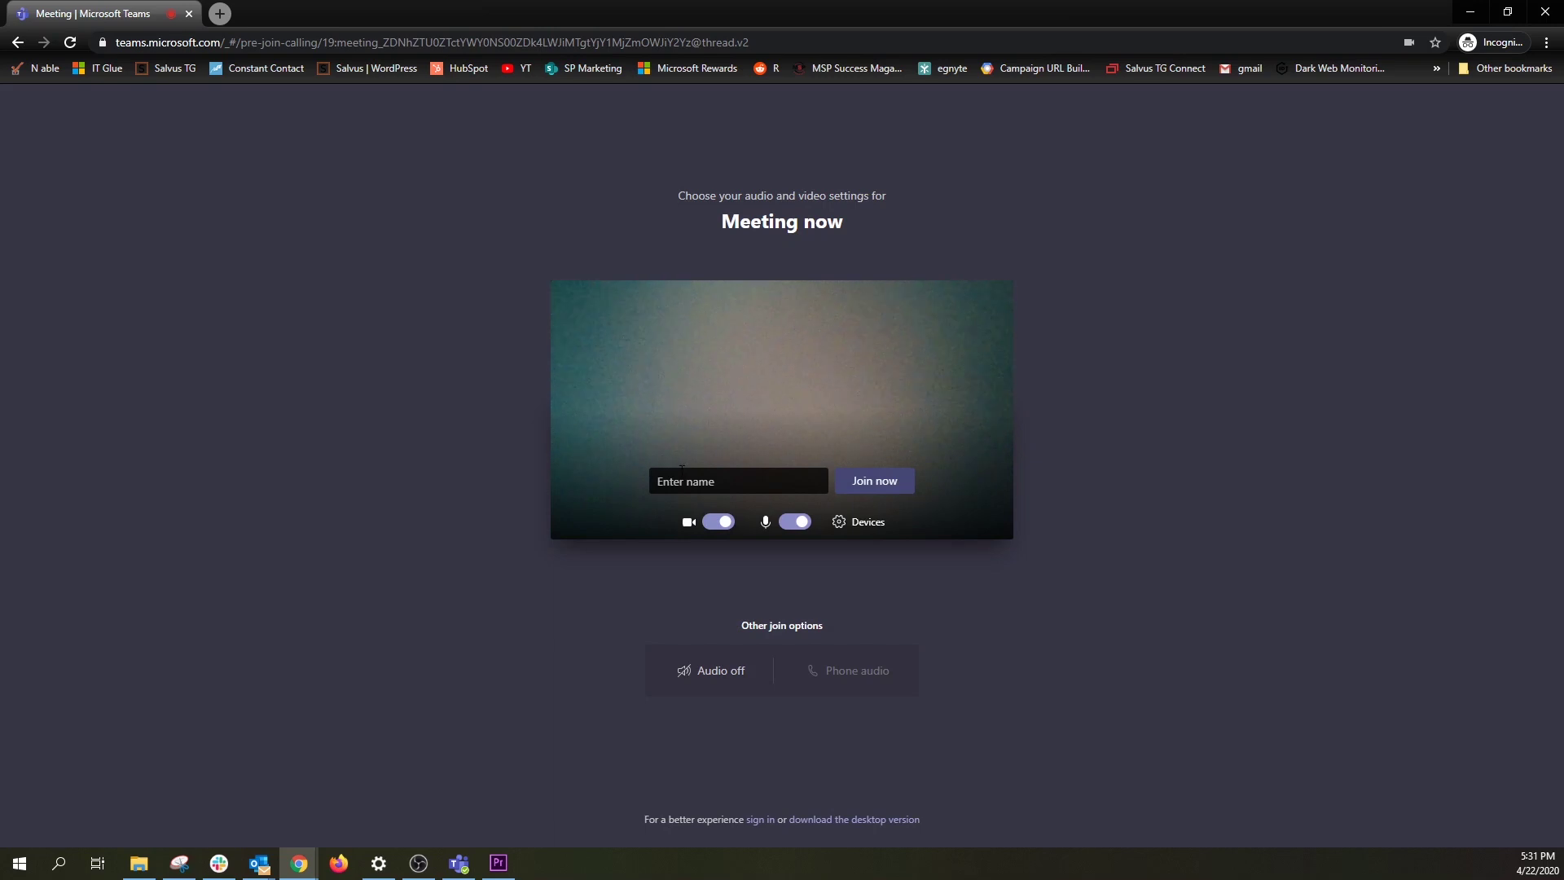
click(682, 472)
text(Matt)
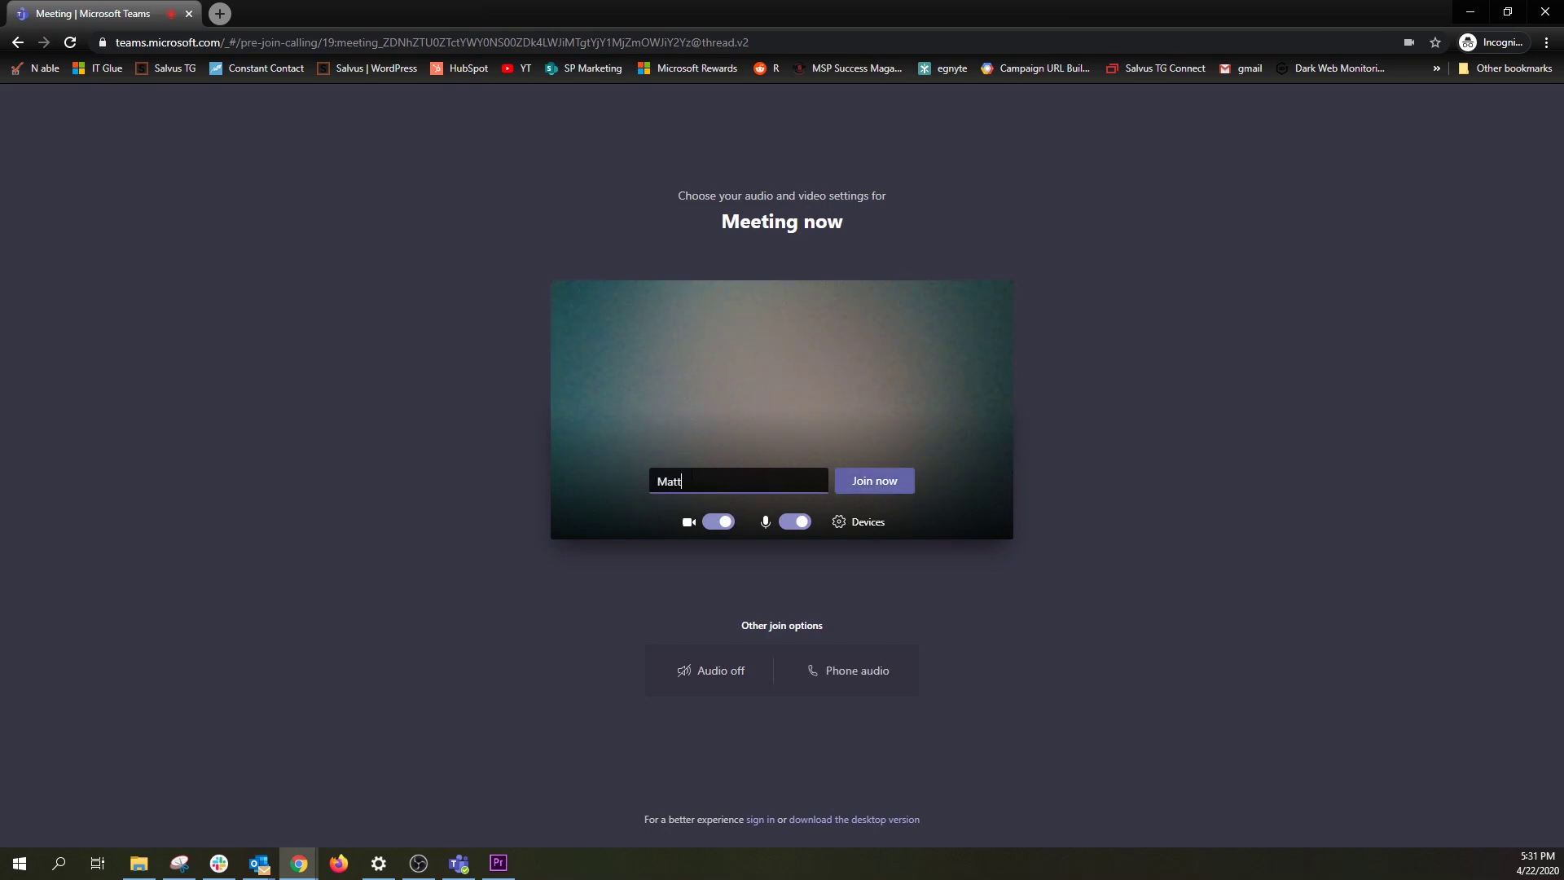
click(724, 520)
click(797, 522)
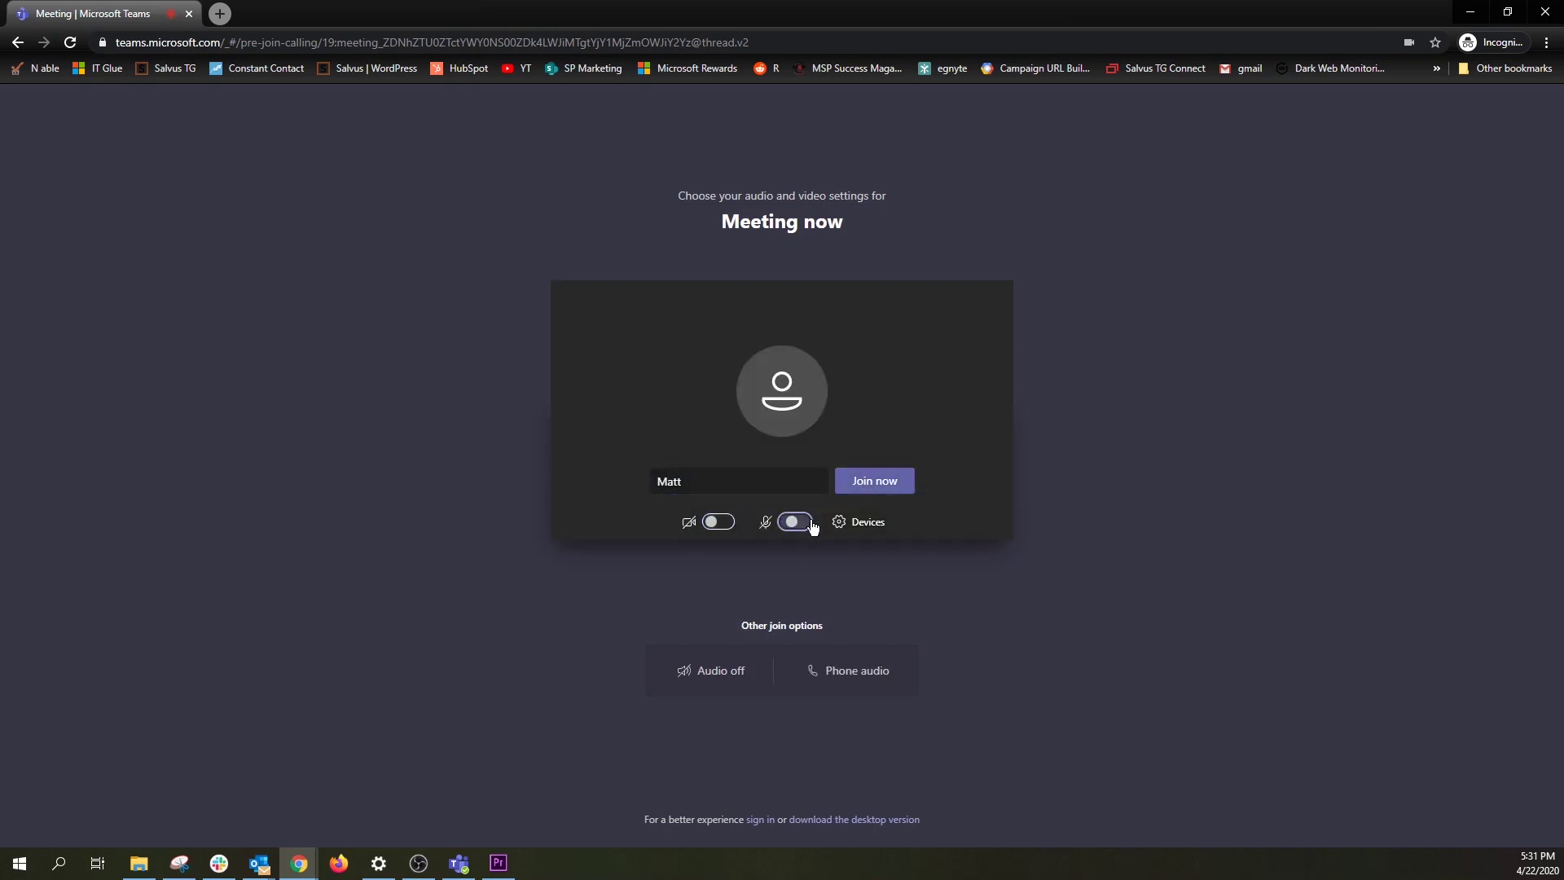
click(890, 487)
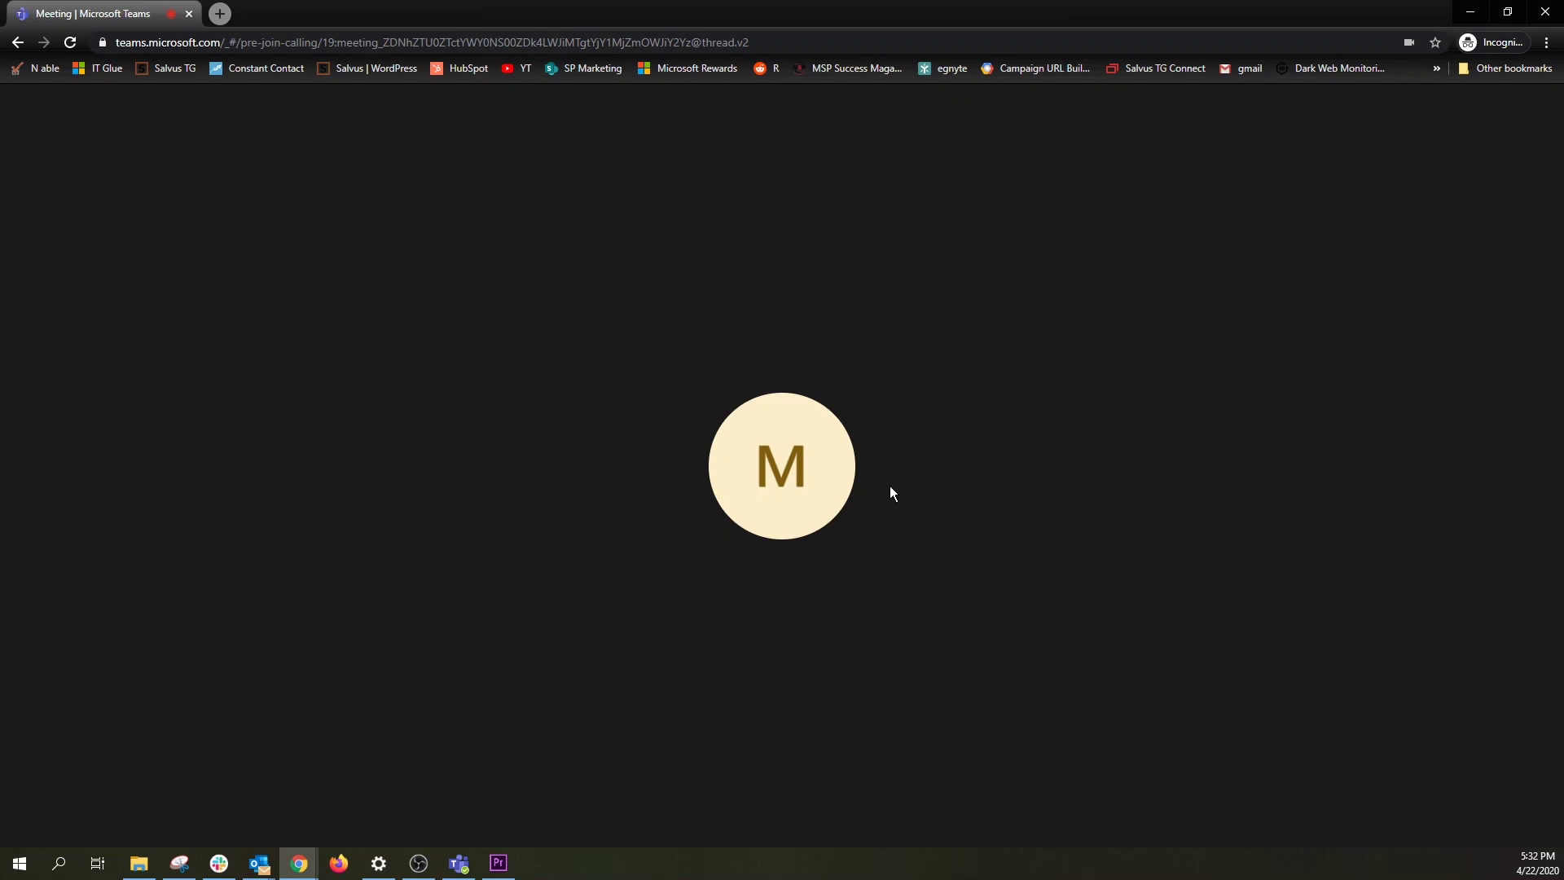
mouse_move(890, 490)
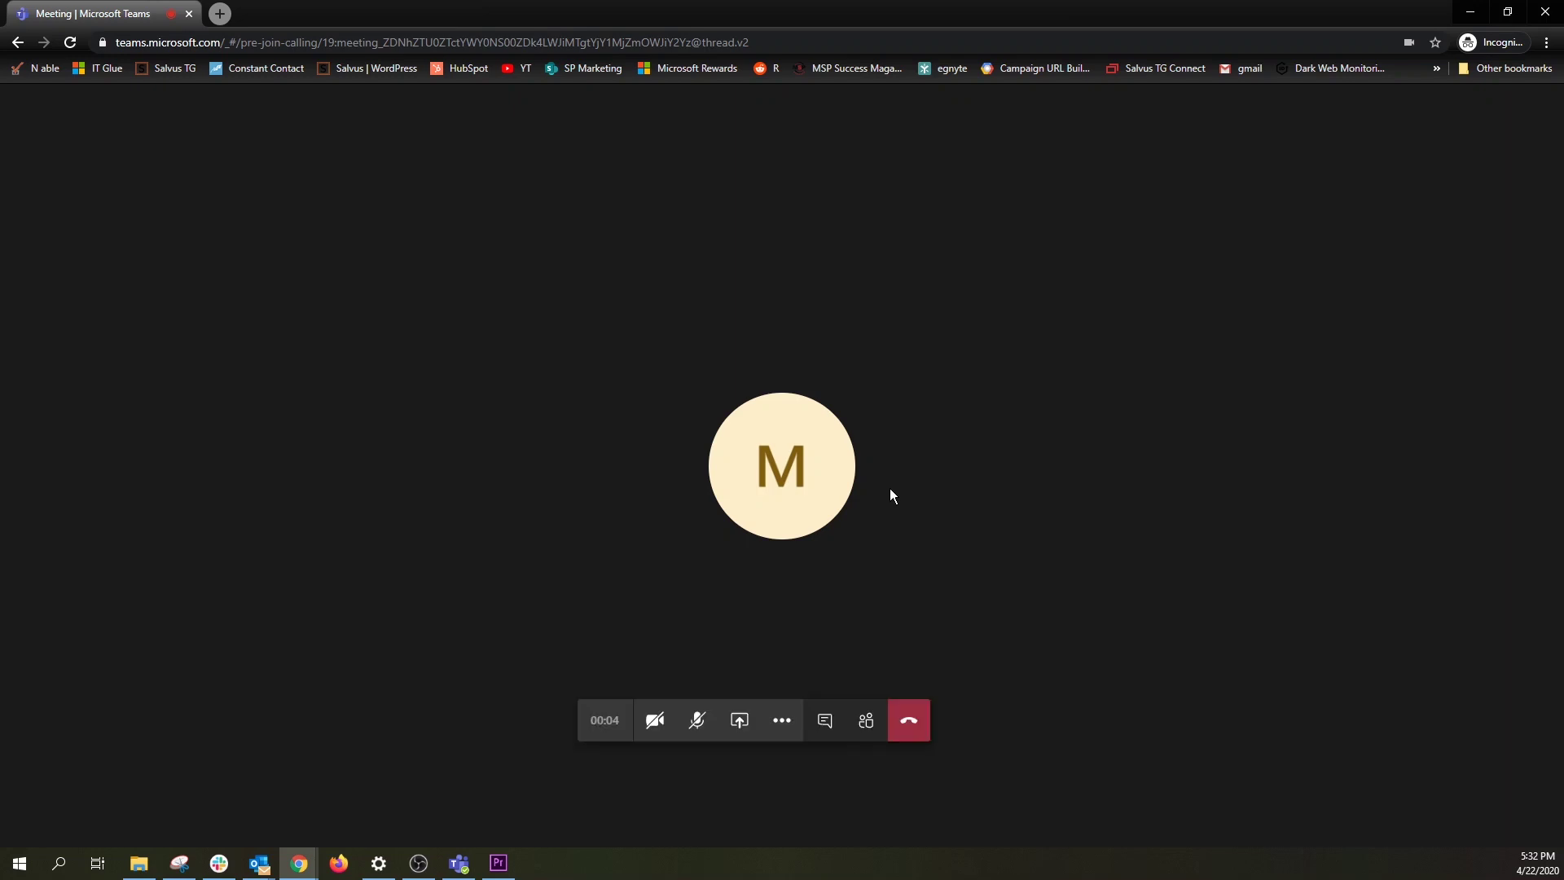
click(910, 724)
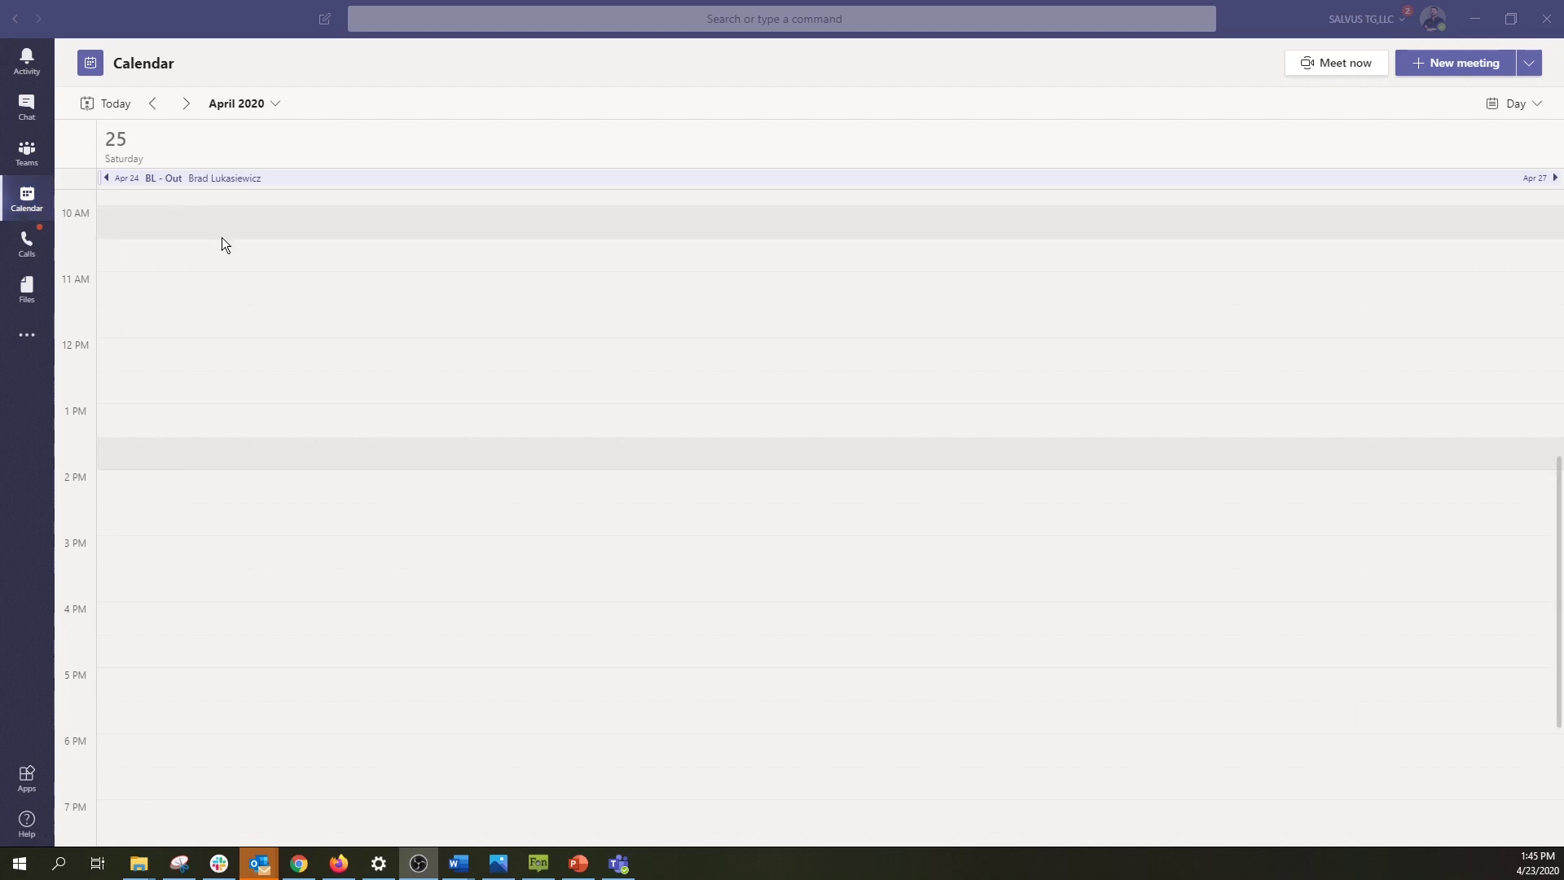
Step: Start a Meet now call from Calendar, open Invite someone in the People pane, then hang up
click(1331, 70)
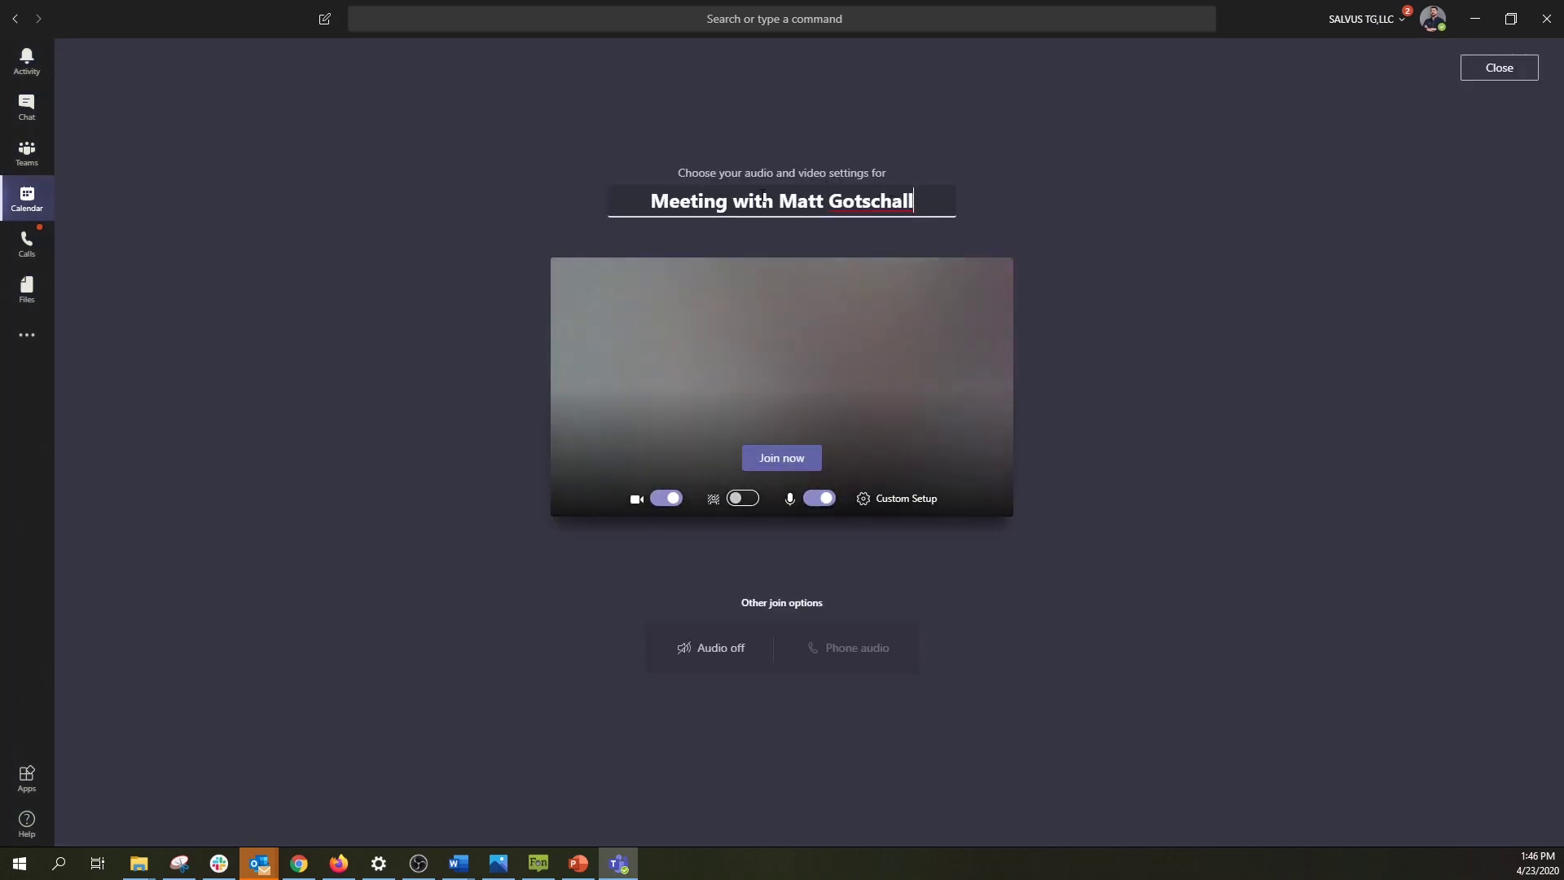
click(766, 458)
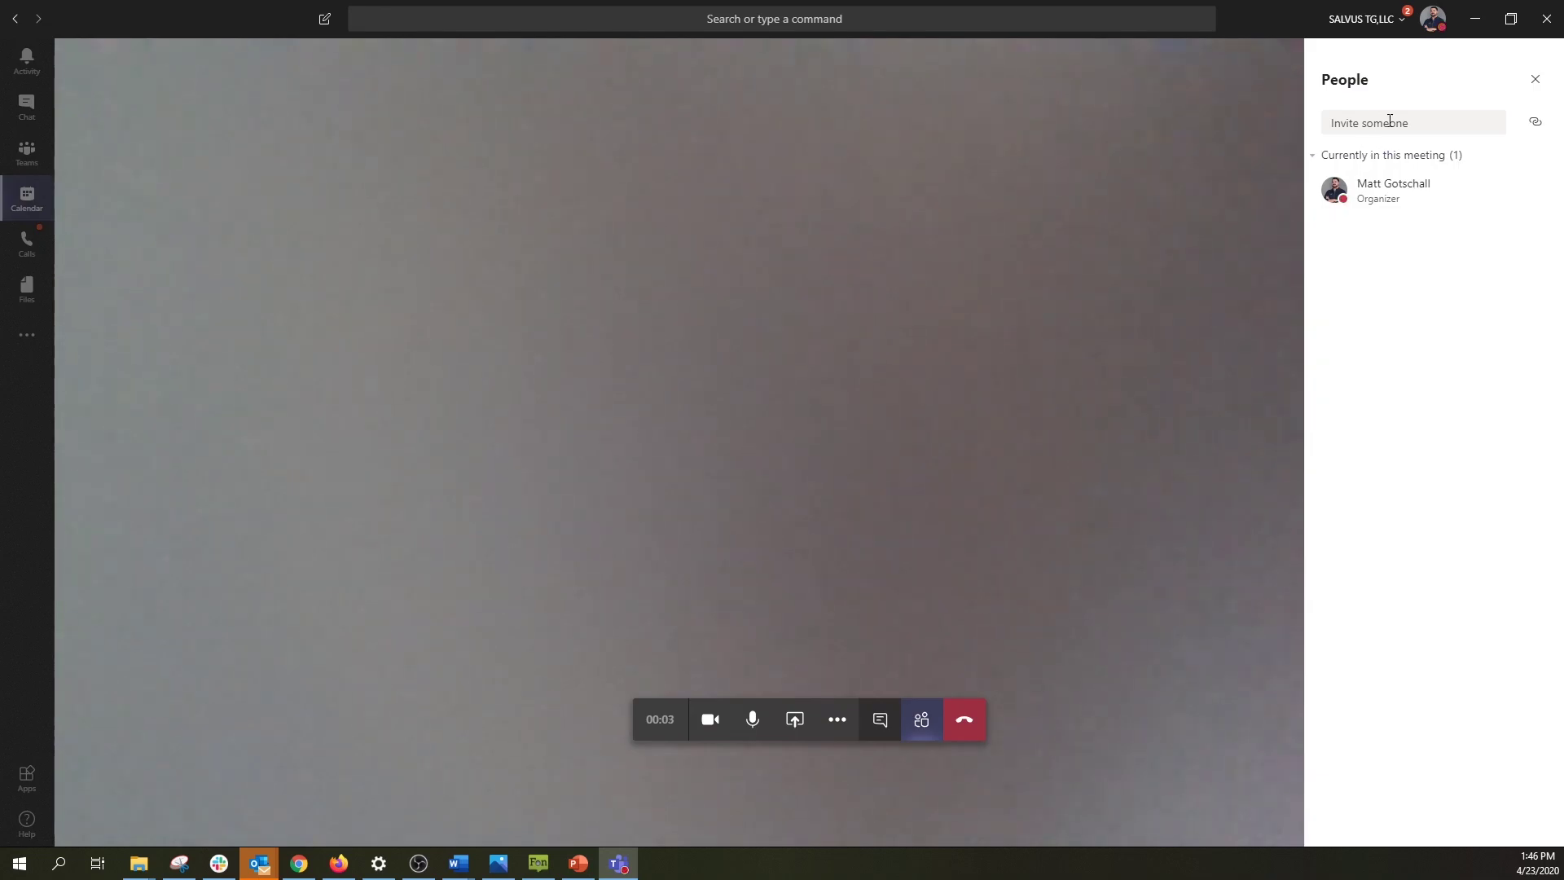
click(1390, 122)
click(969, 730)
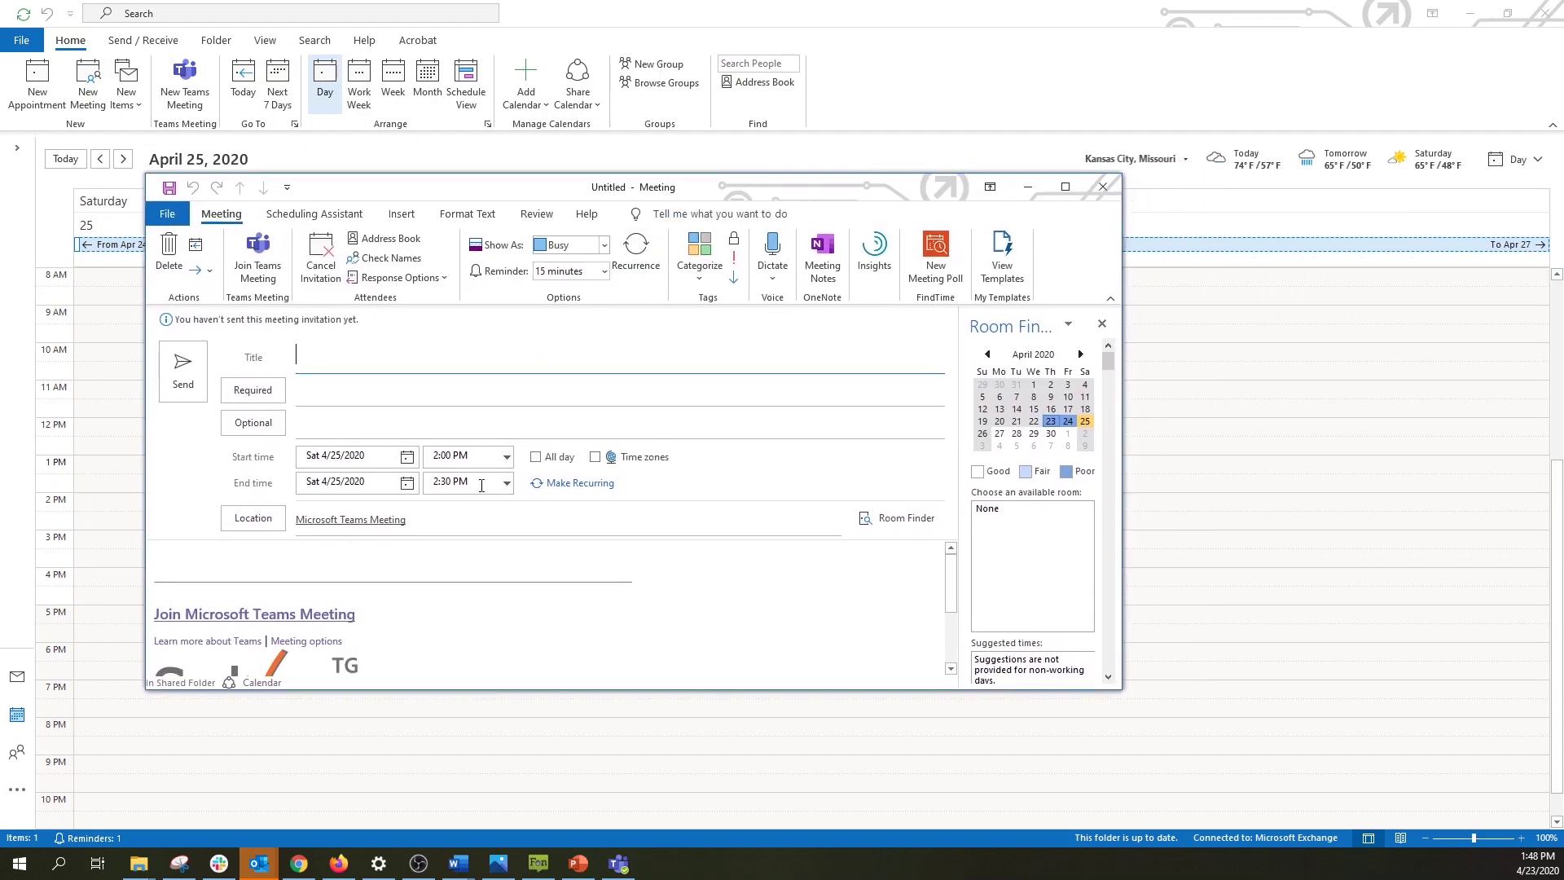
Step: Scroll the new meeting's body down and back up to check the Join Microsoft Teams Meeting link
scroll(428, 612, down, 3)
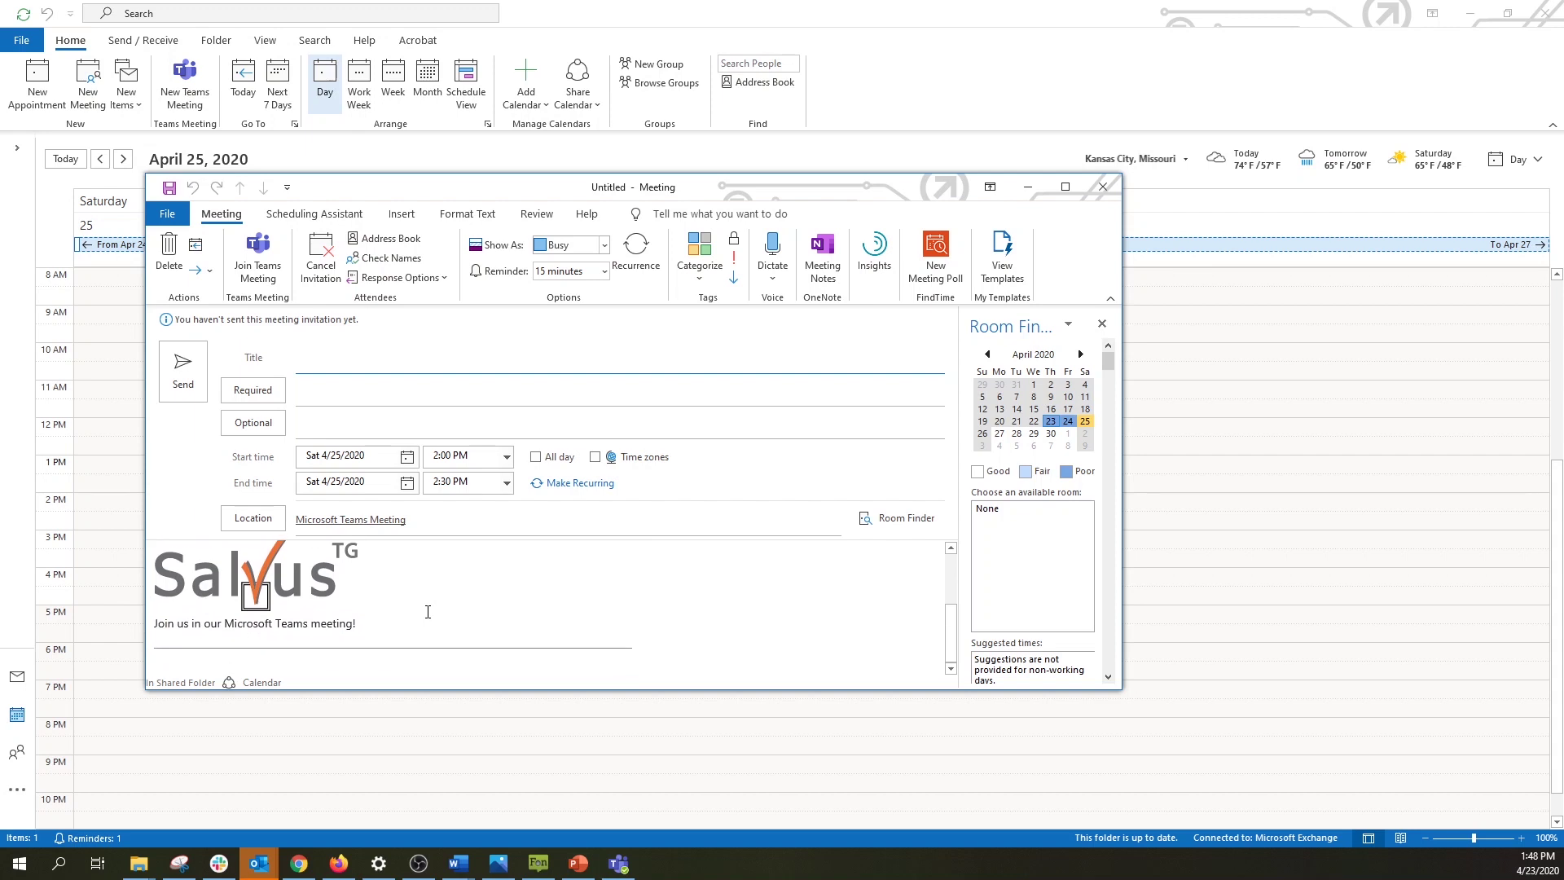
scroll(428, 612, up, 3)
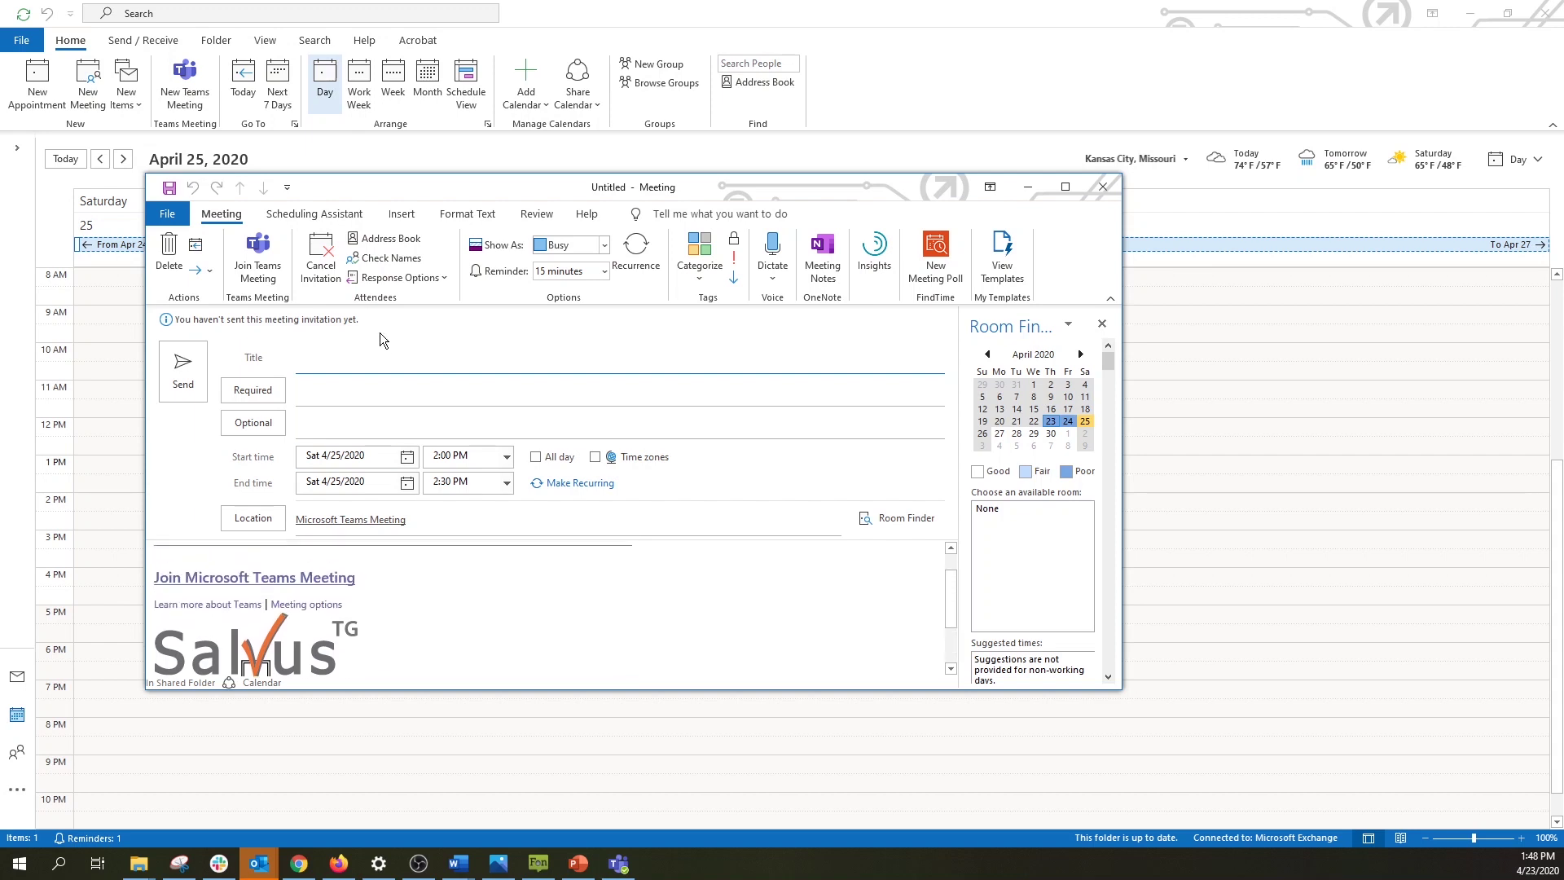